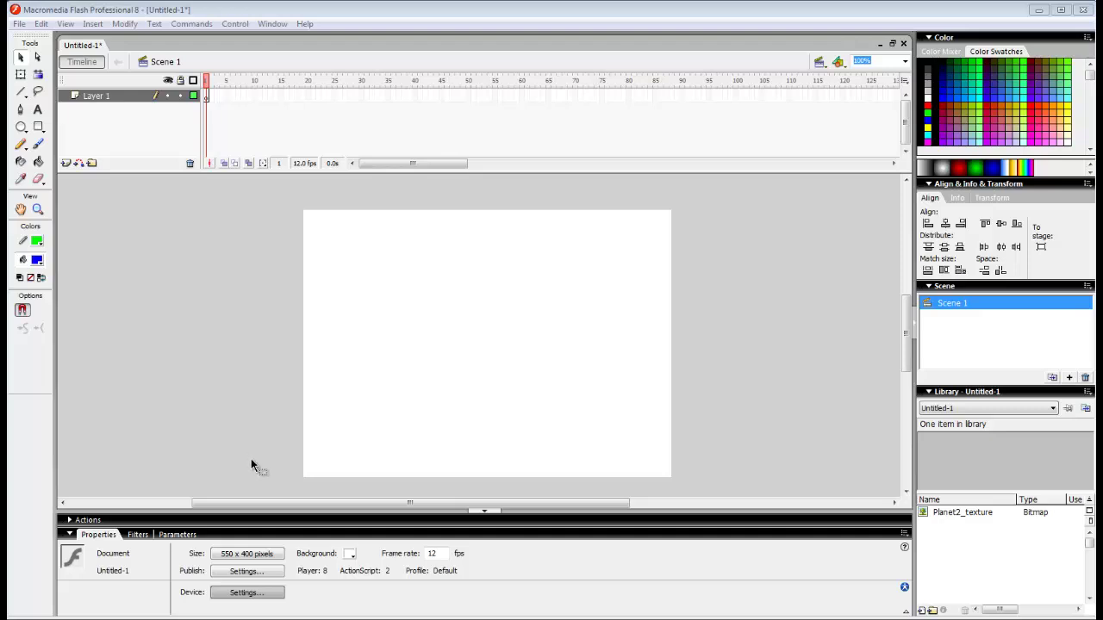
Draw a green horizontal line about 751 px wide across the lower part of the stage.
key("q")
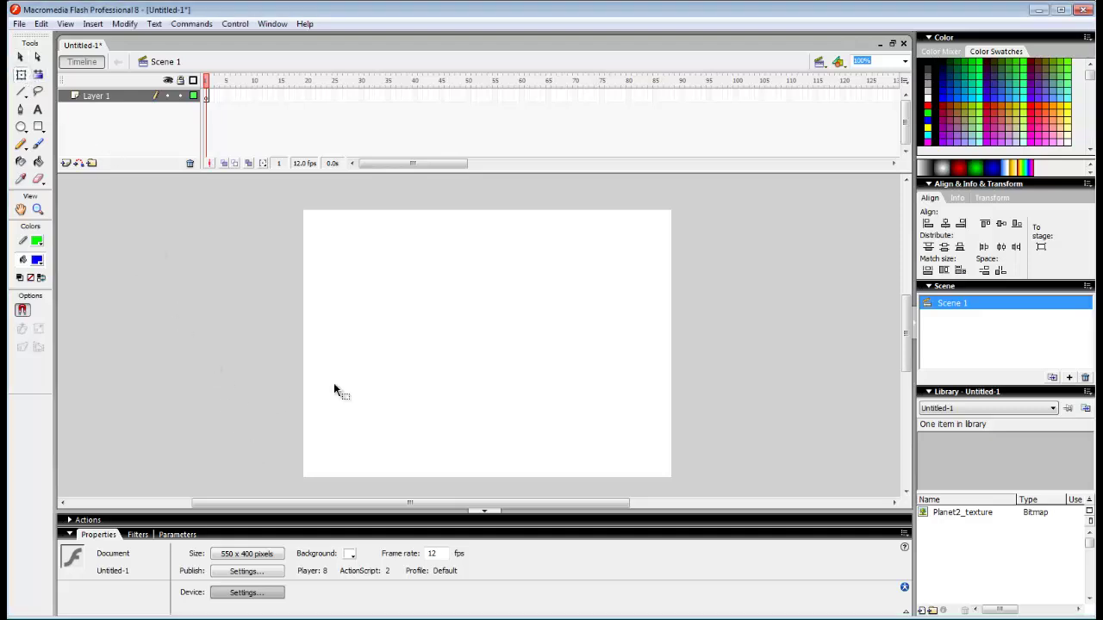
left_click(963, 514)
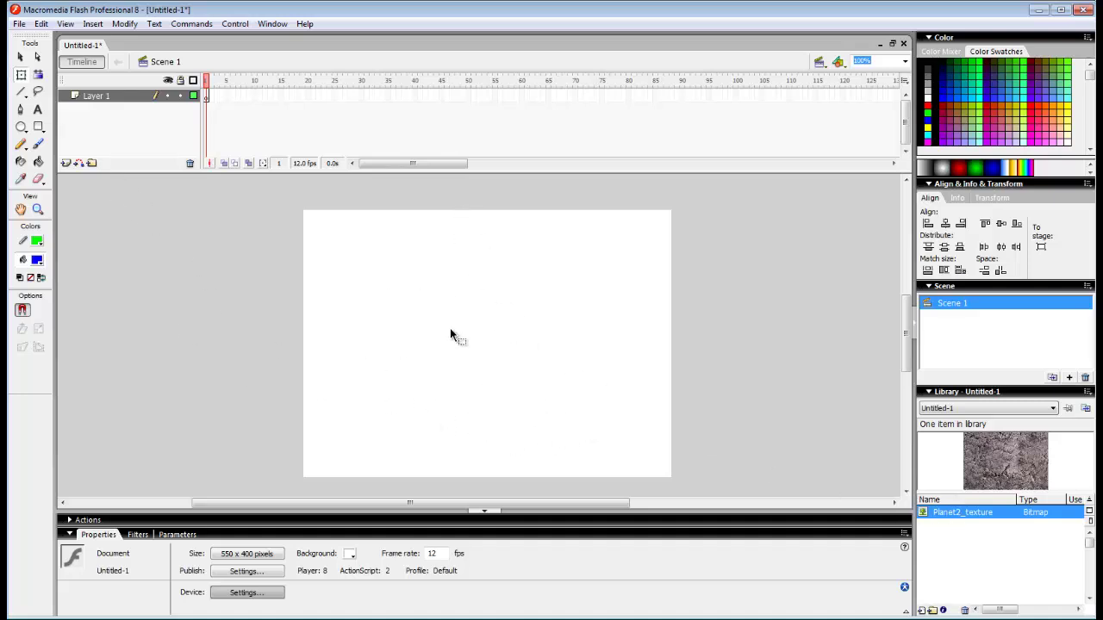
left_click(21, 91)
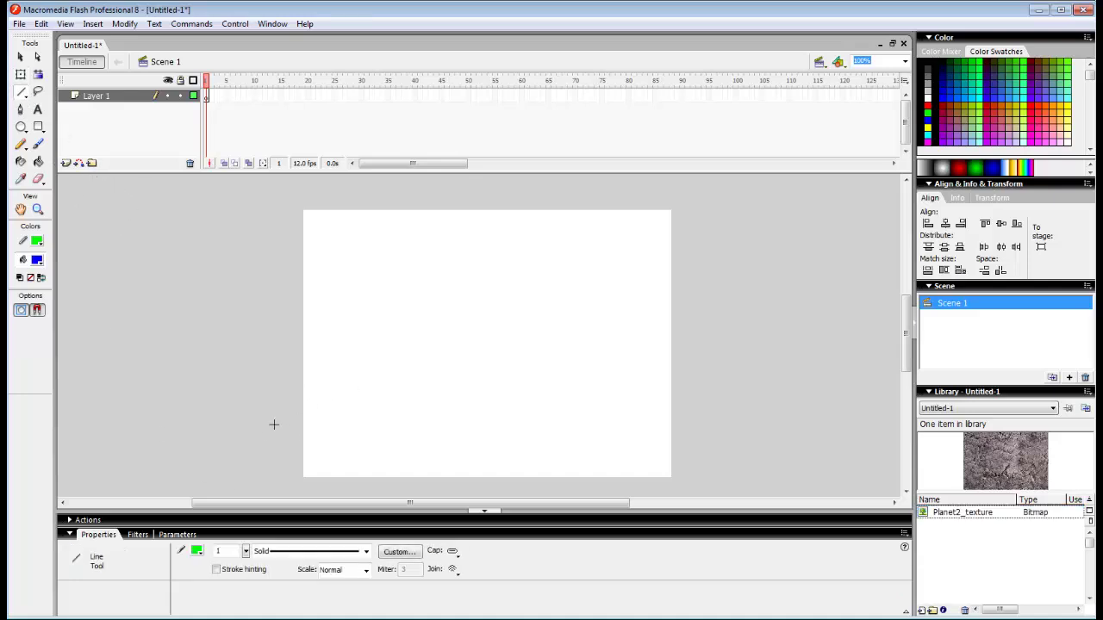
mouse_move(273, 424)
left_mouse_down()
mouse_move(698, 374)
mouse_move(774, 419)
left_mouse_up()
key("ctrl+b")
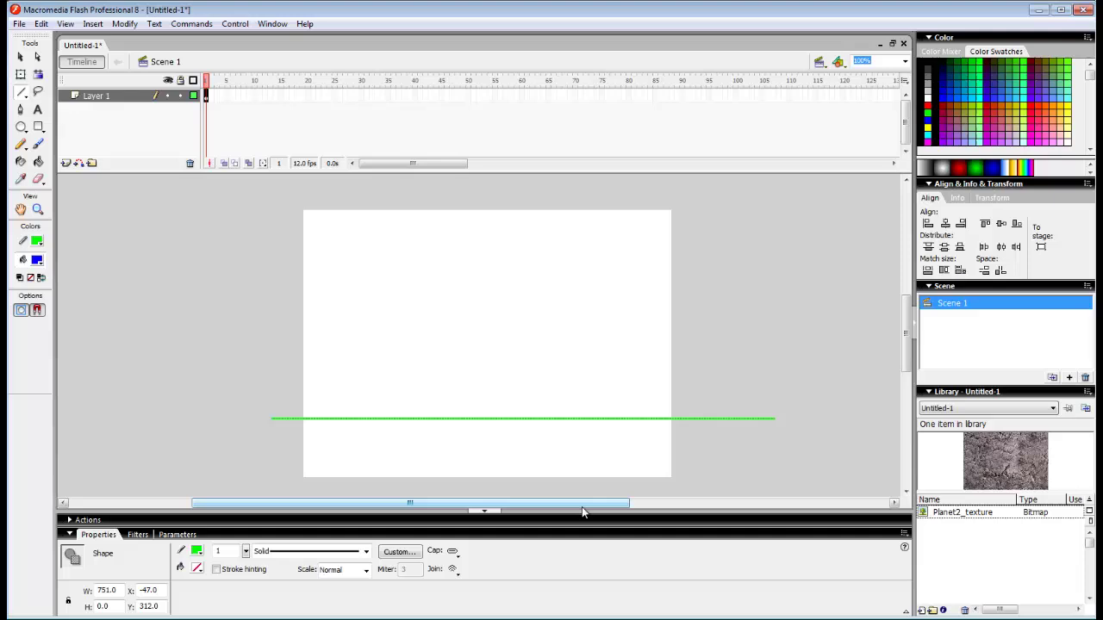
Nudge the green line sideways and vertically so it spans the stage at about Y 302, extending past both edges.
key("q")
key("shift+Left")
key("shift+Left")
key("shift+Left")
key("shift+Left")
key("shift+Left")
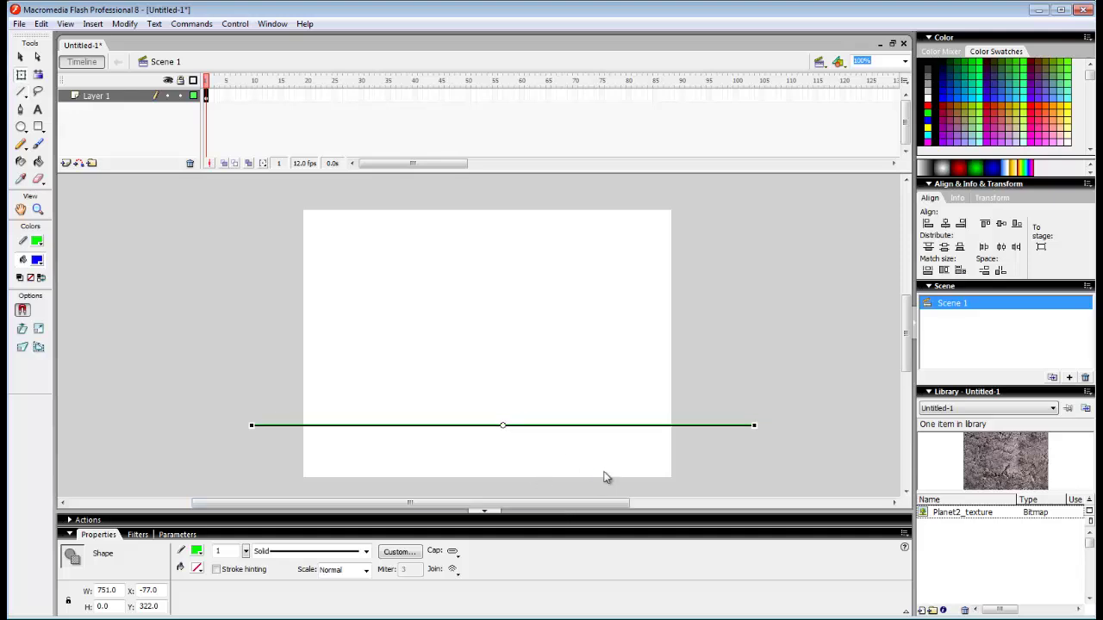
key("shift+Left")
key("shift+Up")
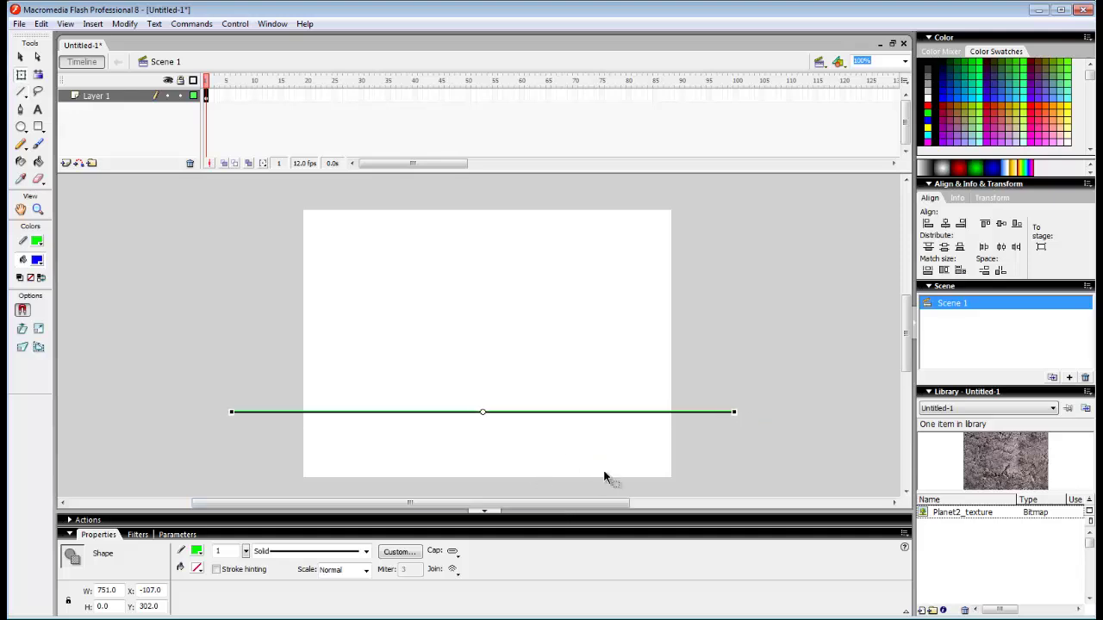
key("shift+Right")
left_click(567, 455)
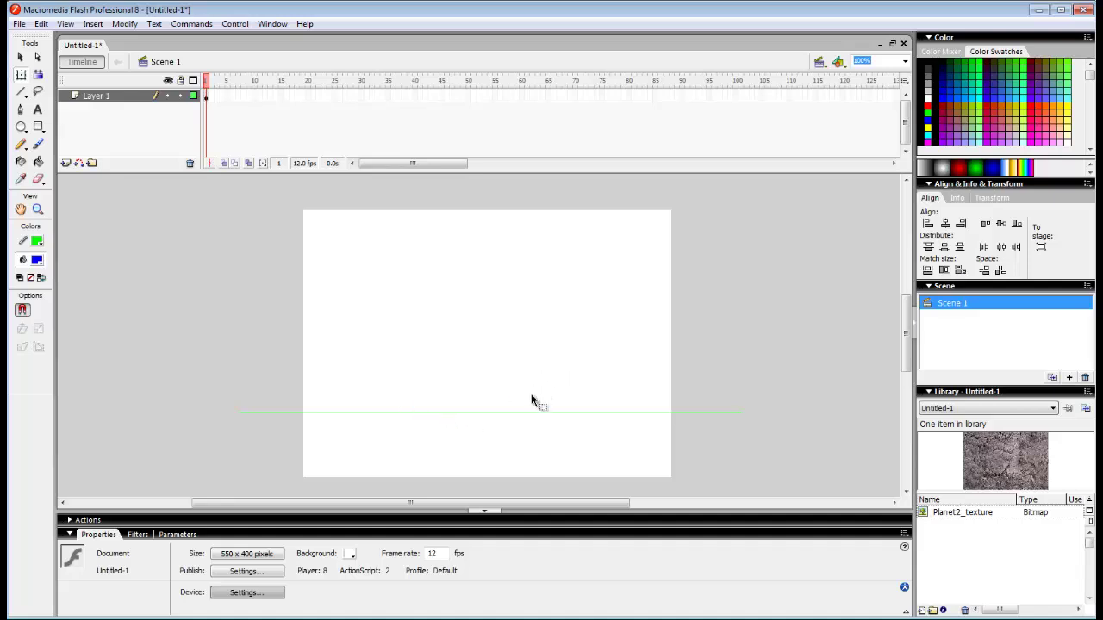
key("n")
left_click_drag(474, 184, 474, 364)
key("ctrl+z")
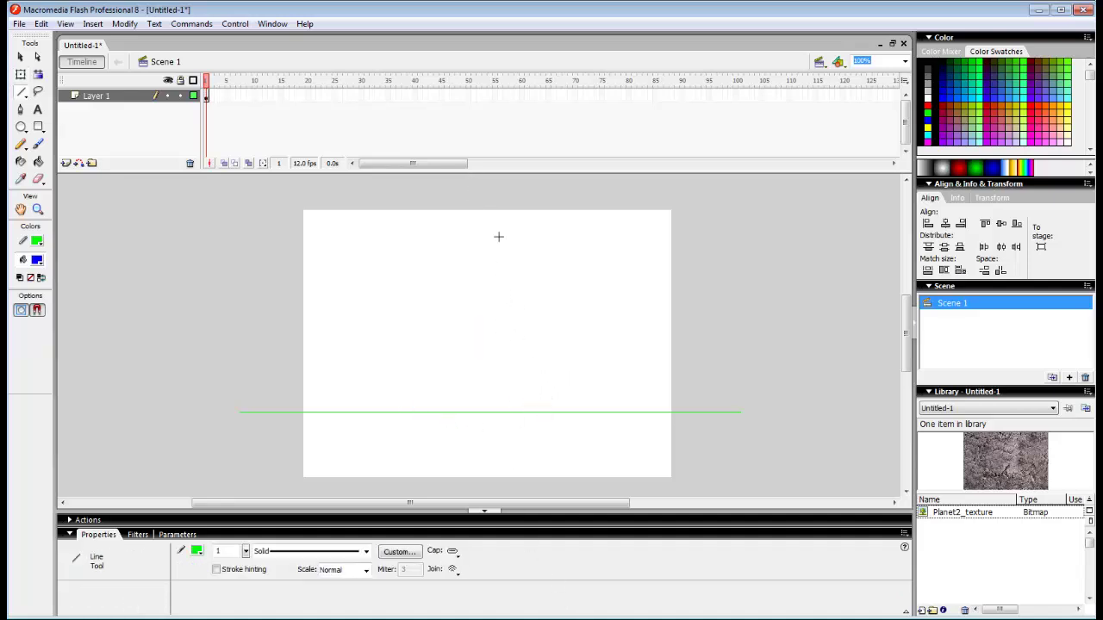
left_click_drag(497, 198, 497, 498)
key("ctrl+z")
key("q")
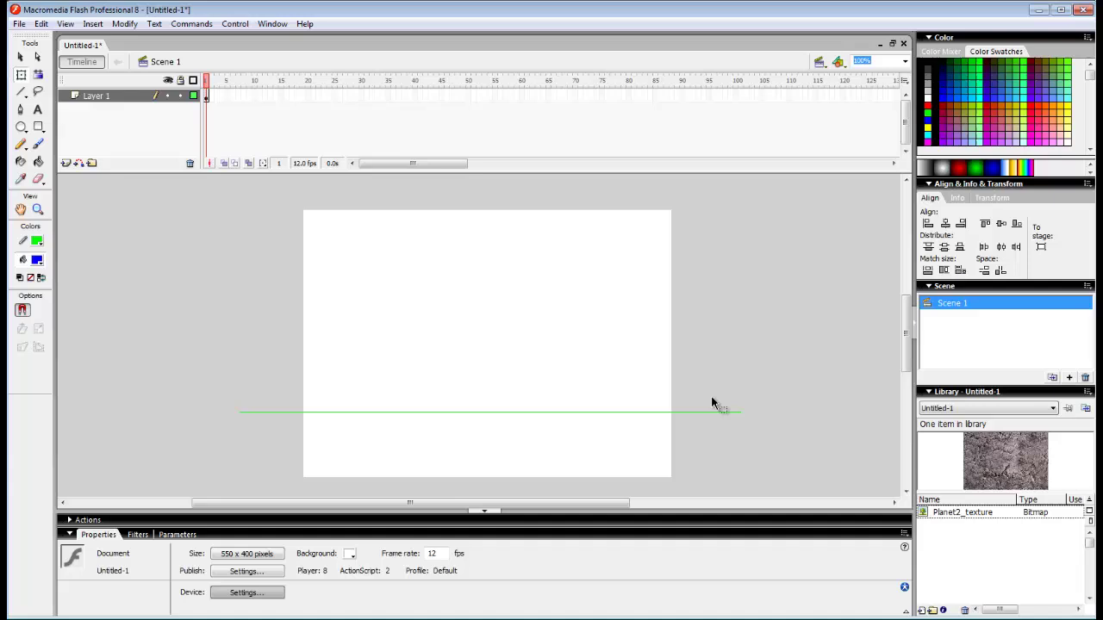
Add a layer beneath the green line's layer and place the Planet2_texture bitmap on it.
left_click(67, 163)
left_click_drag(107, 98, 104, 142)
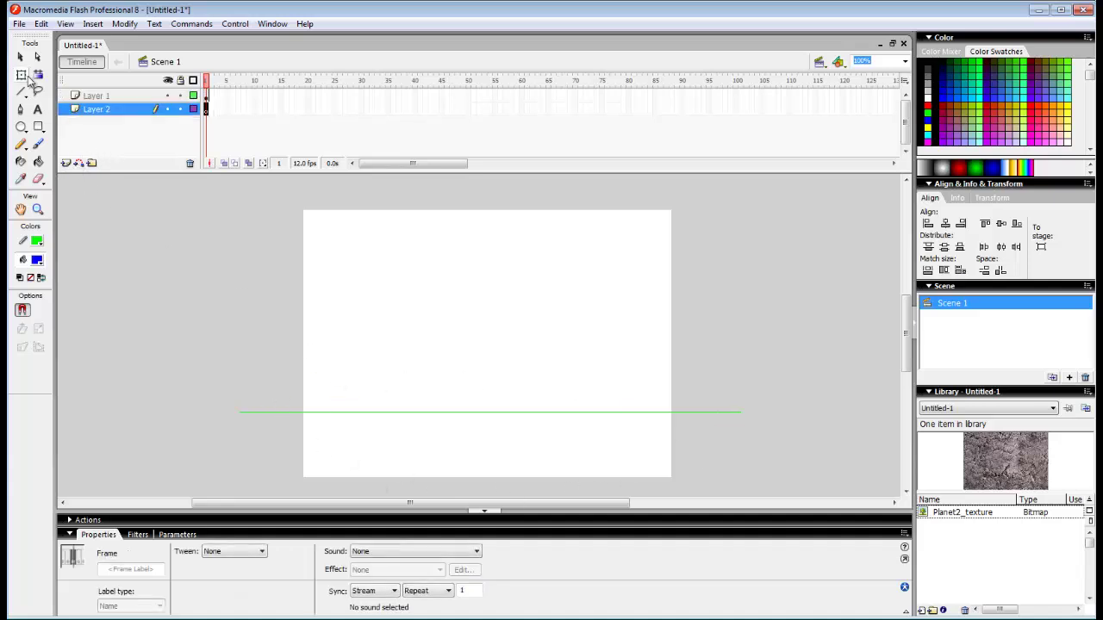
left_click(26, 77)
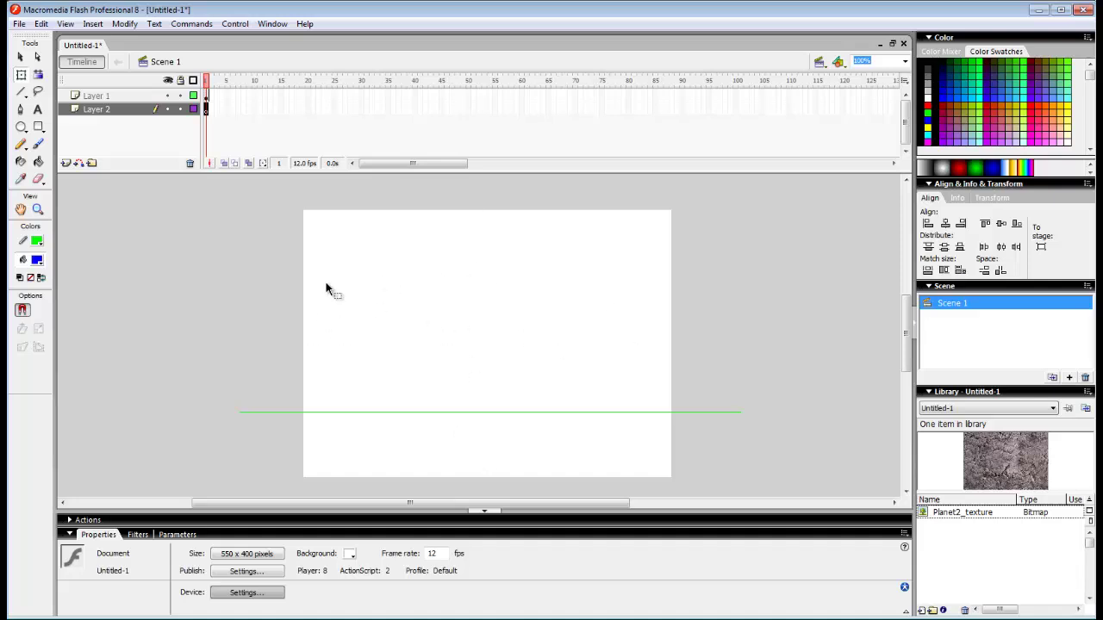
left_click_drag(1035, 462, 470, 306)
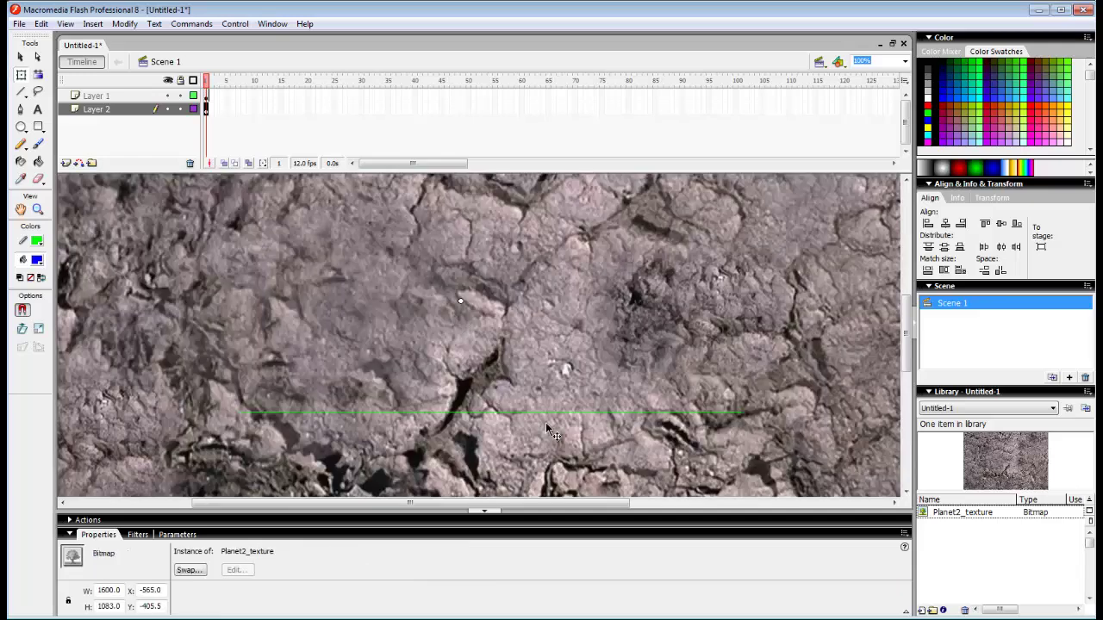
Scale the texture bitmap down to about 640 × 433 px and position it over the upper part of the stage.
key("space")
left_click_drag(491, 360, 370, 581)
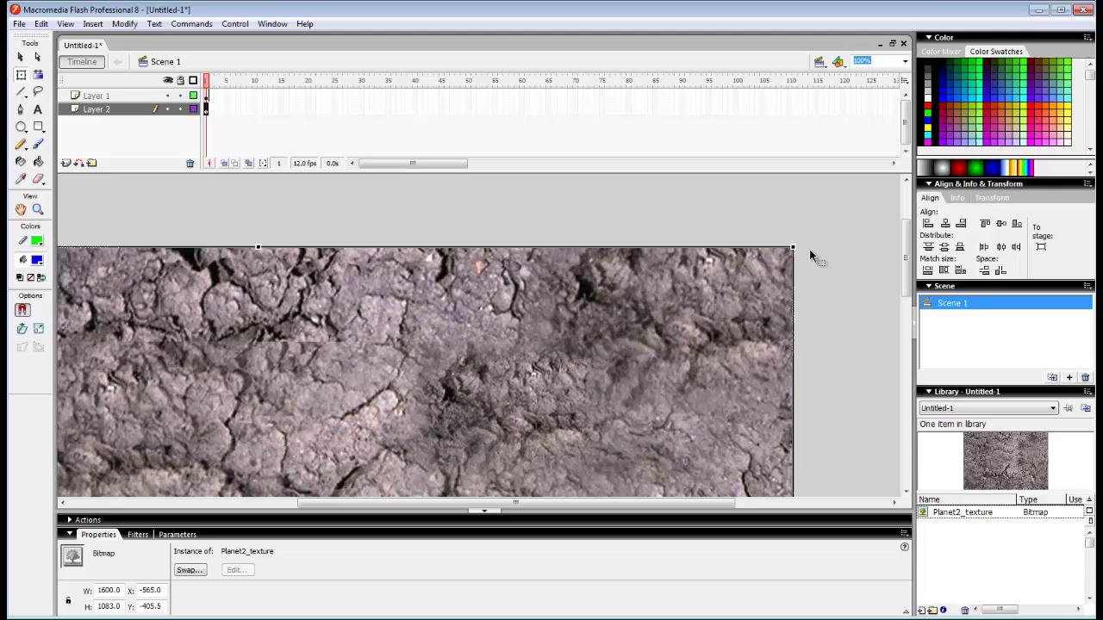
left_click_drag(795, 247, 491, 452)
key("space")
left_click_drag(496, 423, 748, 182)
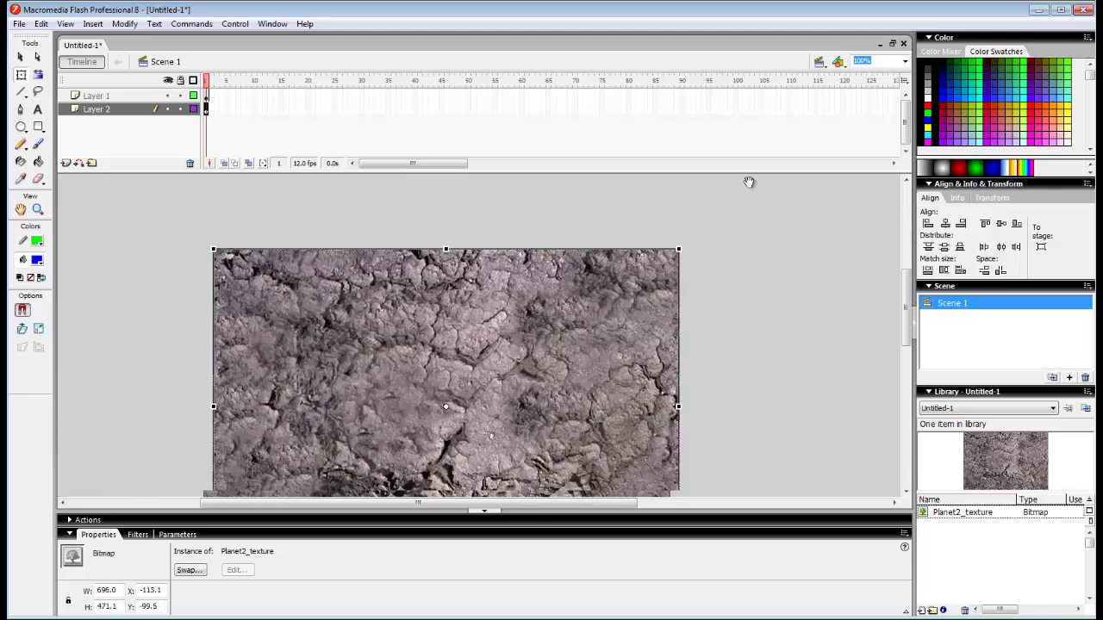
mouse_move(545, 340)
left_mouse_down()
mouse_move(721, 246)
mouse_move(544, 326)
left_mouse_up()
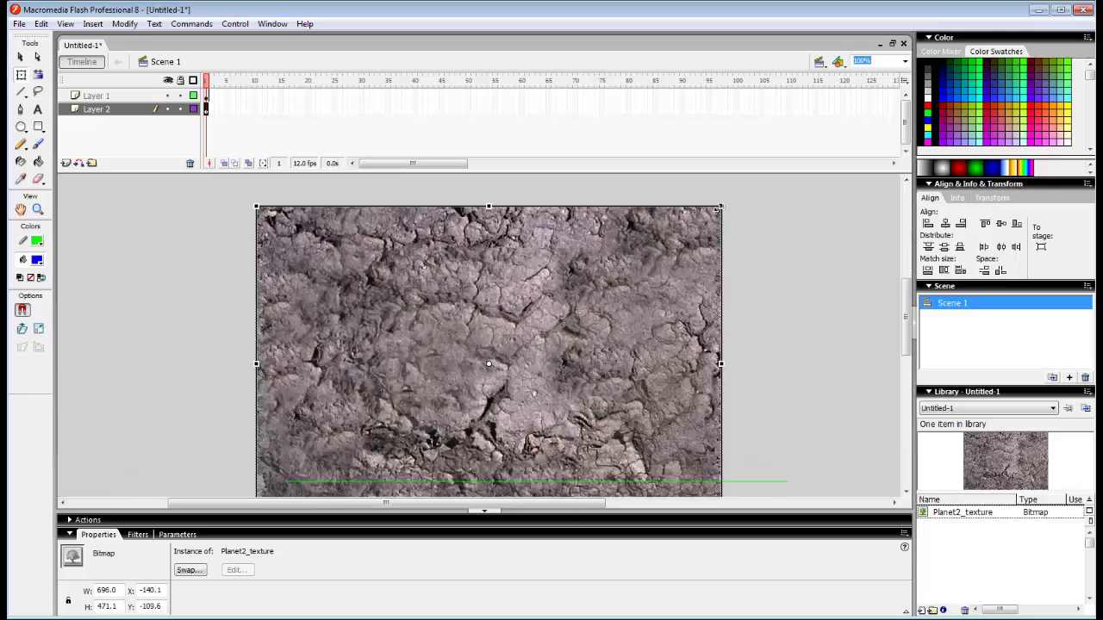
left_click_drag(720, 206, 702, 219)
left_click_drag(529, 384, 605, 333)
key("space")
left_click(790, 315)
left_click(465, 308)
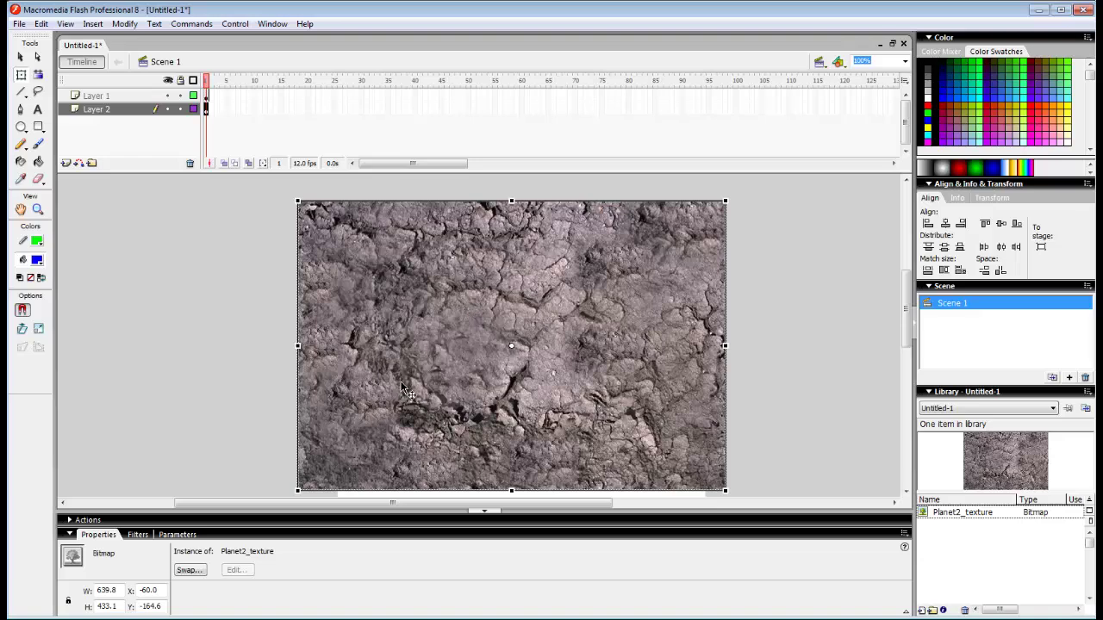
Break the texture bitmap apart and draw an unfilled green circle about 424 px across over its center.
key("ctrl+b")
left_click(180, 307)
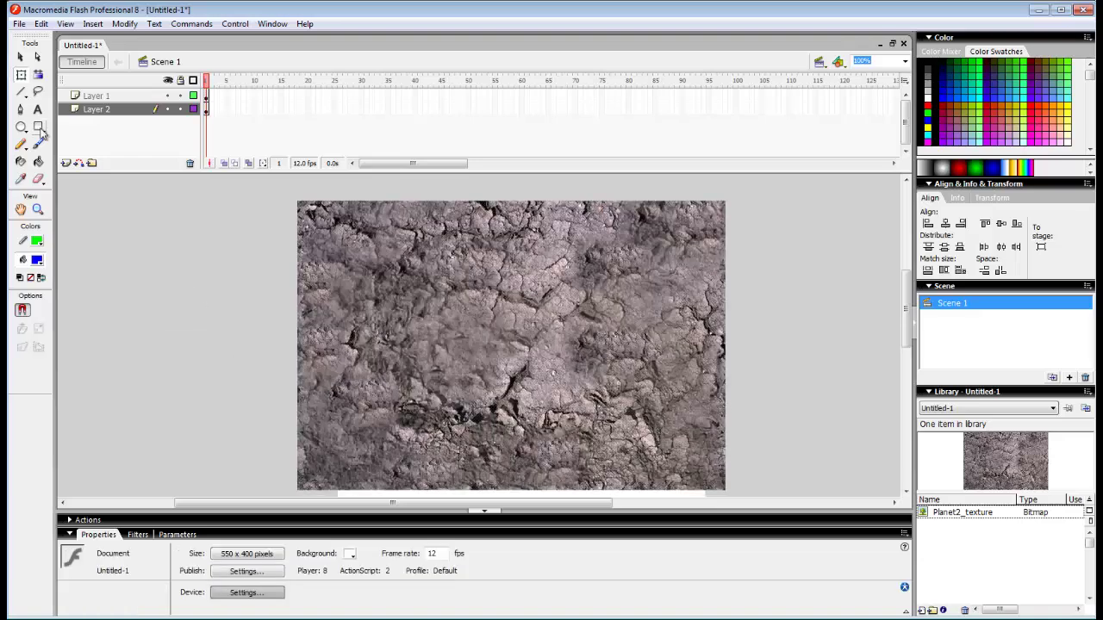
left_click(22, 127)
left_click(37, 260)
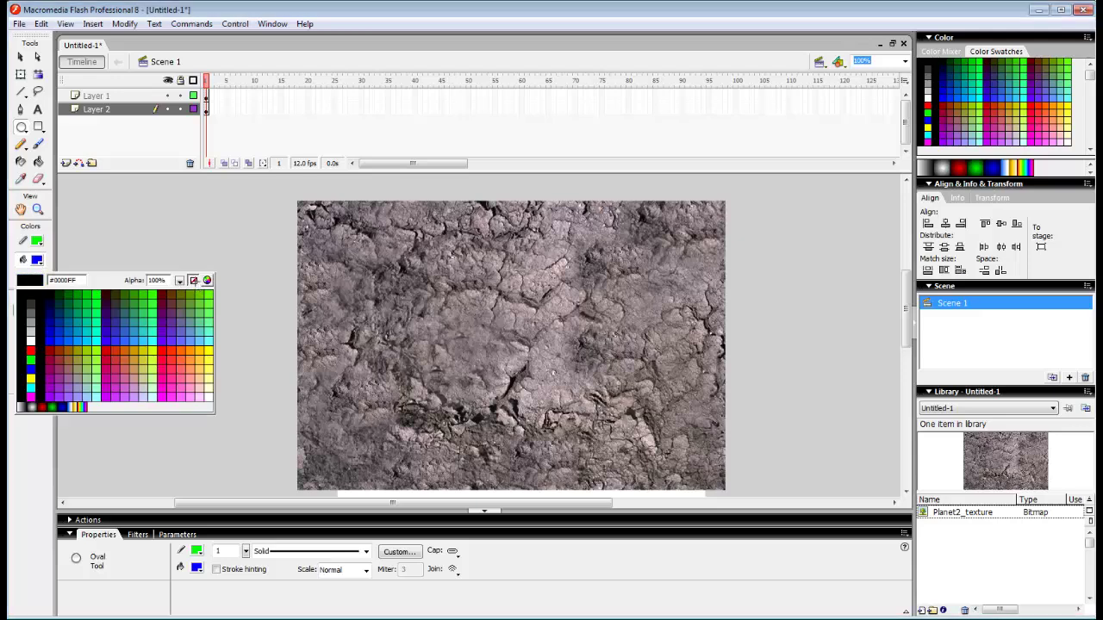
left_click(193, 281)
left_click(33, 312)
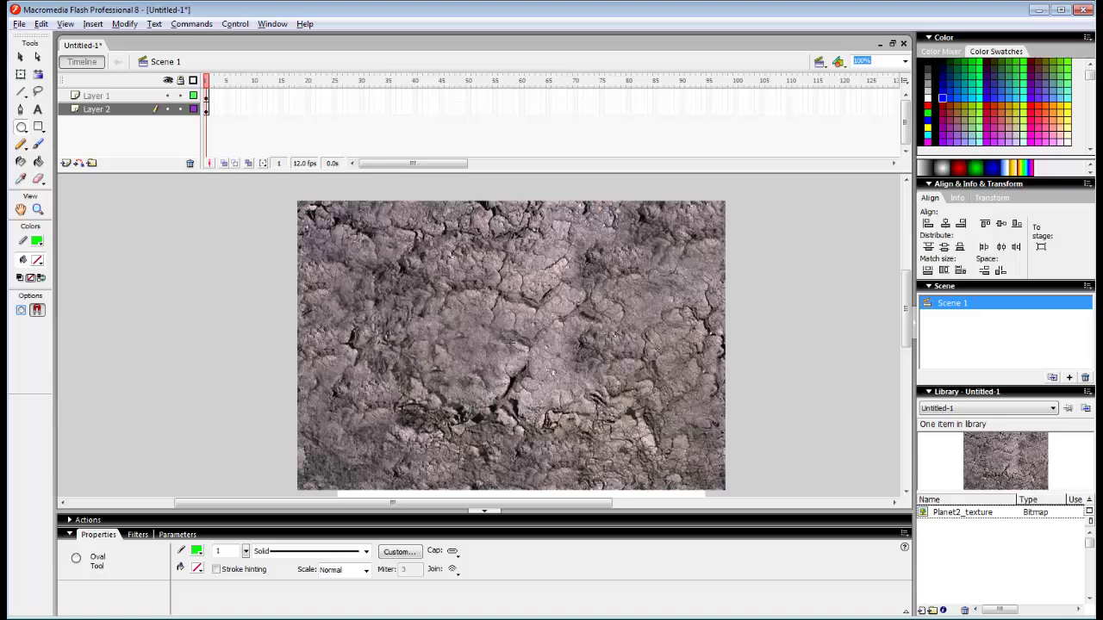
left_click_drag(513, 343, 652, 464)
key("v")
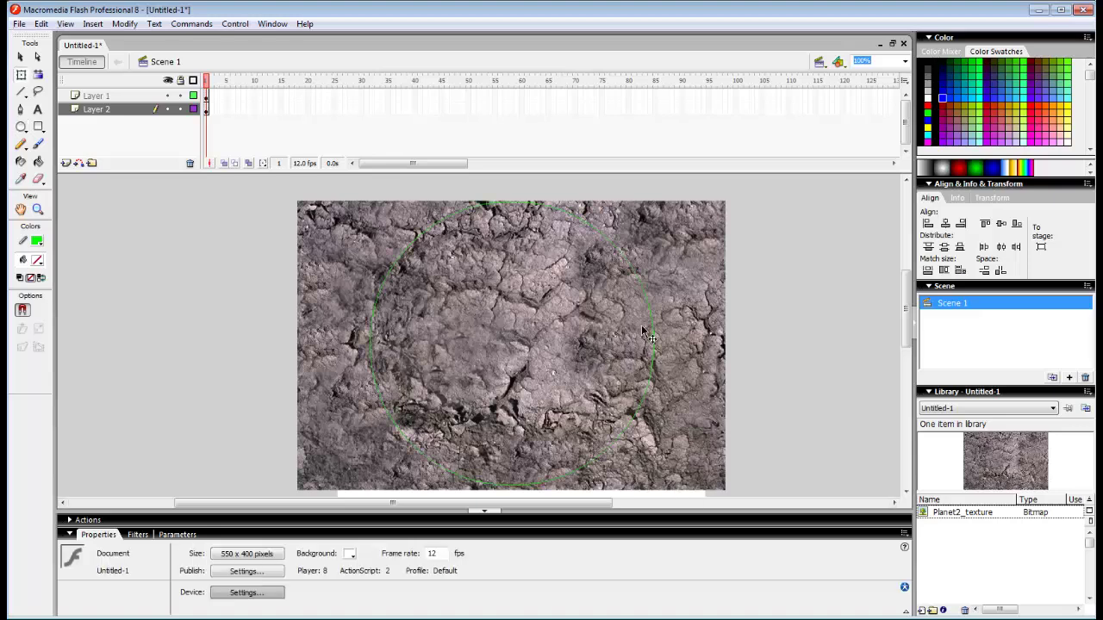
Delete the texture outside the circle and the circle's green outline.
left_click(644, 405)
left_click(800, 351)
left_click(690, 376)
key("Delete")
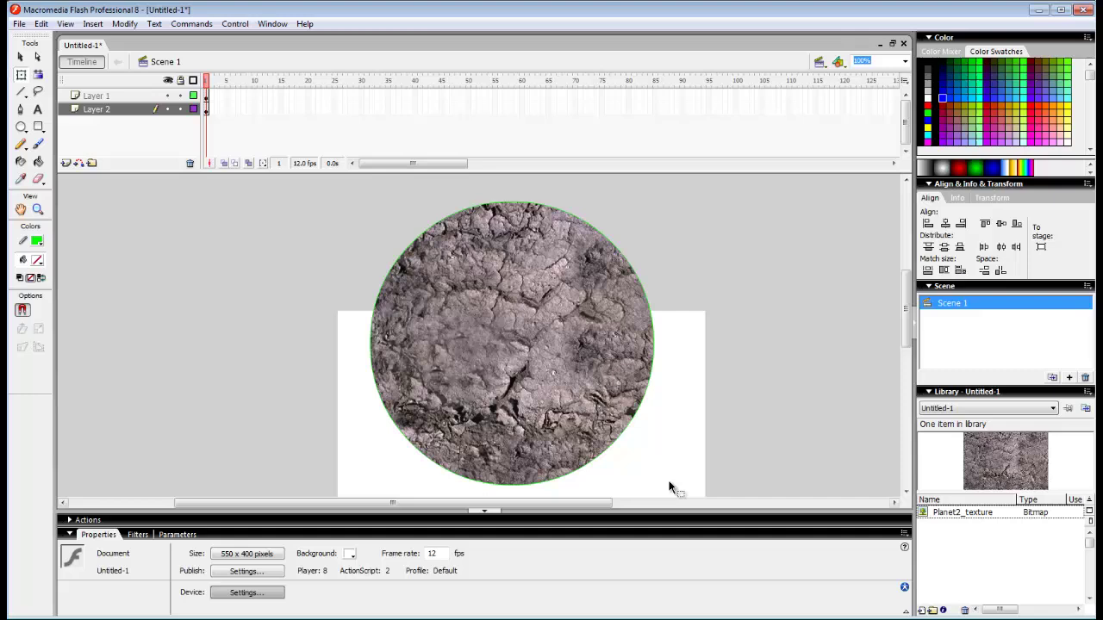
left_click(654, 378)
key("Delete")
Move the textured circle down over the stage and the green line, to about X 63, Y -14.
left_click_drag(673, 428, 663, 353)
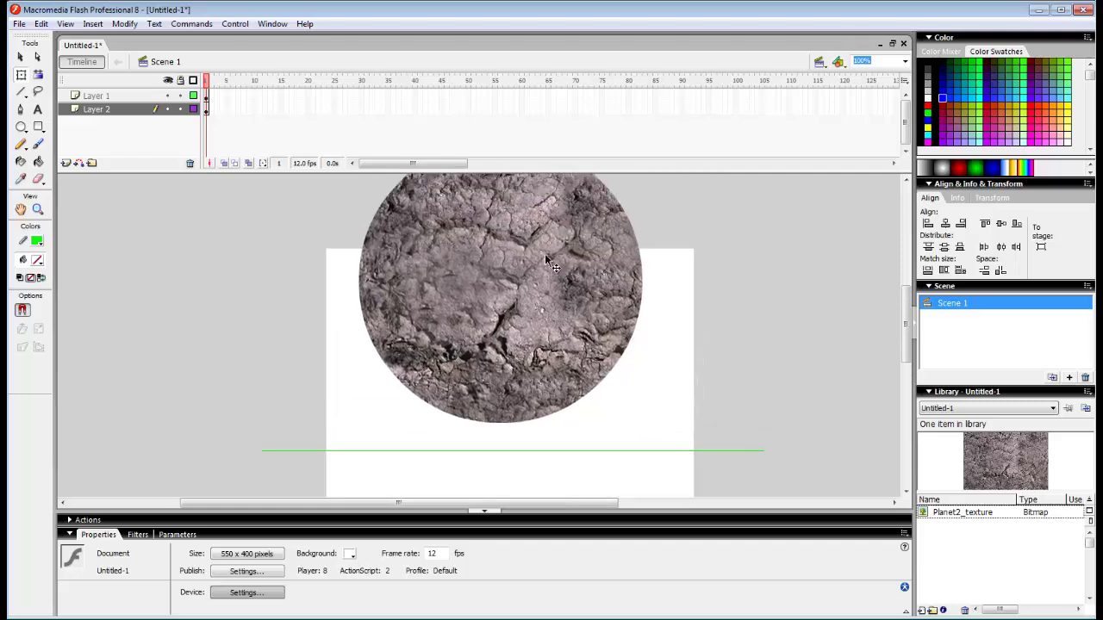
left_click_drag(545, 257, 587, 340)
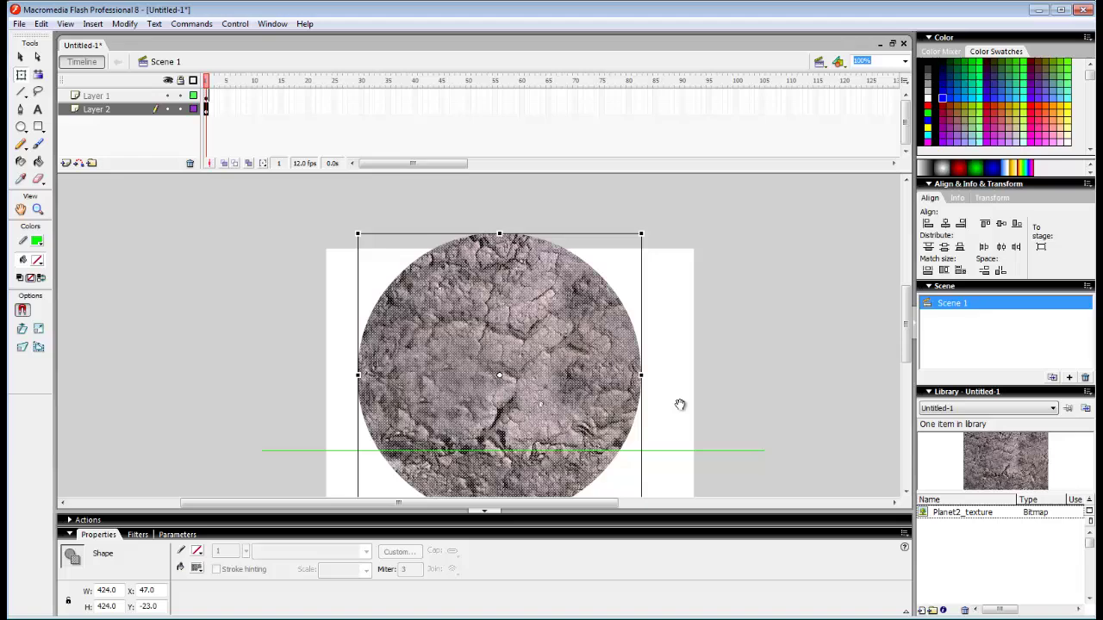
left_click_drag(680, 404, 677, 359)
left_click_drag(577, 321, 611, 333)
left_click(761, 379)
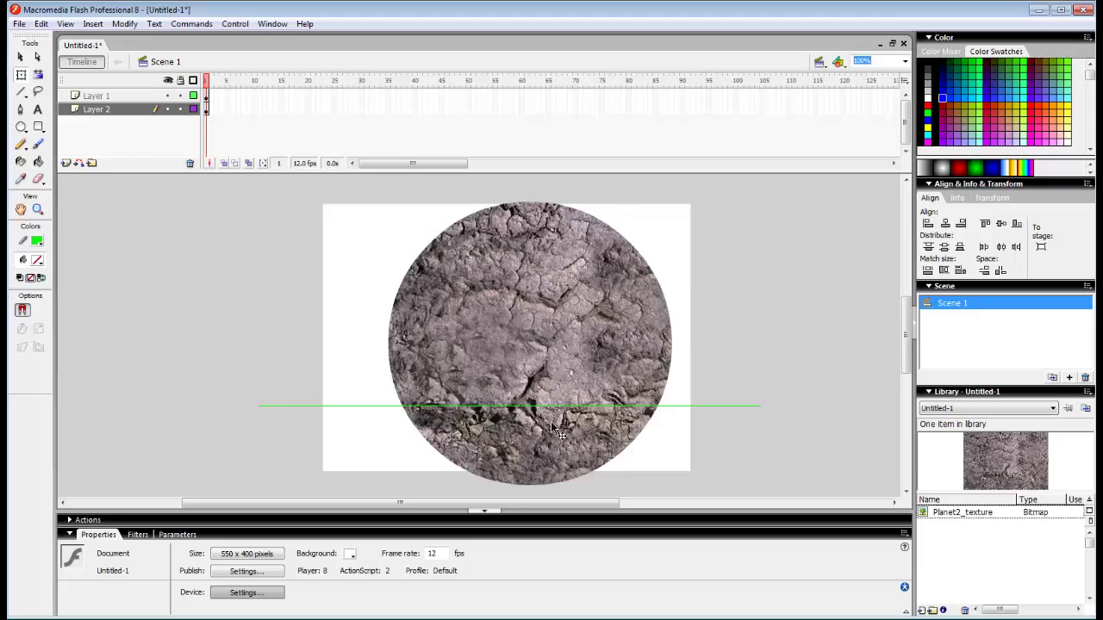
left_click_drag(607, 325, 560, 376)
left_click_drag(559, 336, 618, 325)
left_click_drag(612, 349, 570, 341)
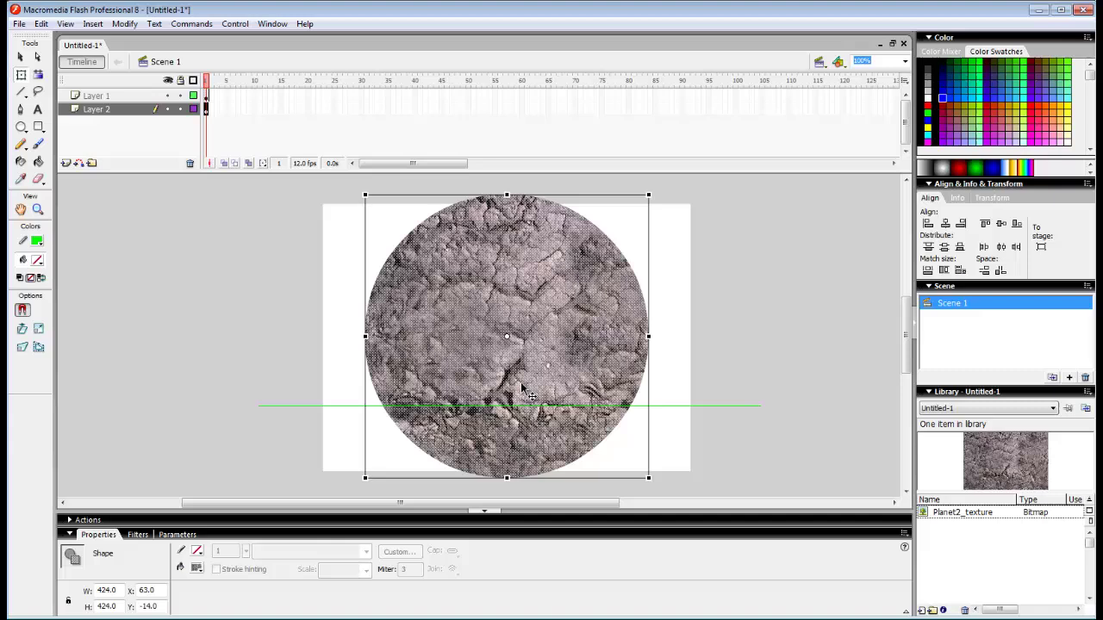
Convert the textured circle to a graphic symbol.
right_click(559, 318)
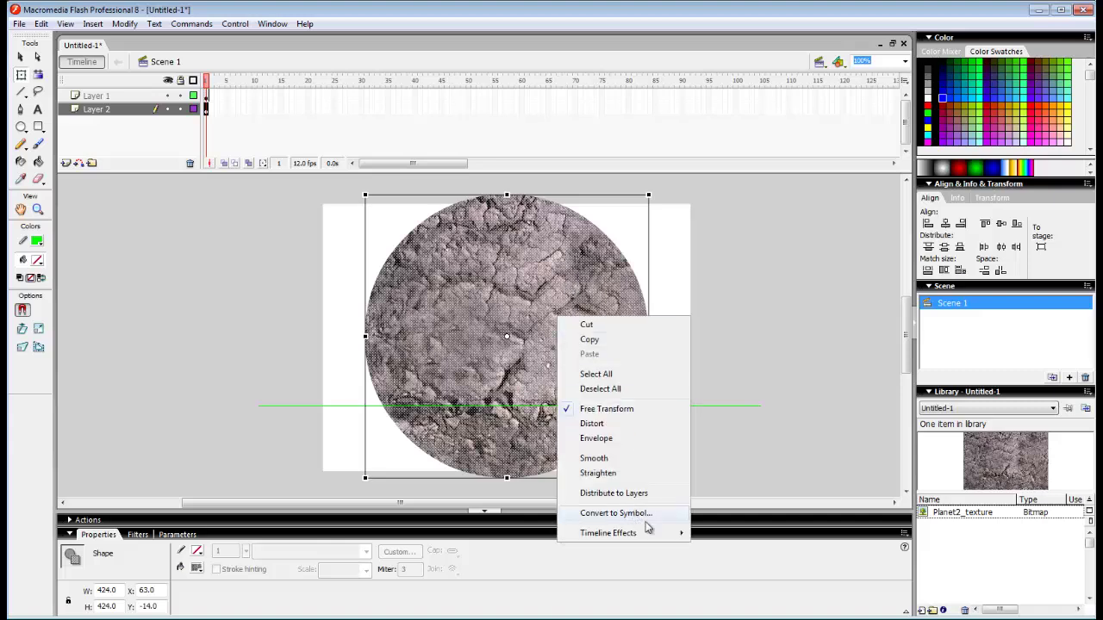
left_click(646, 514)
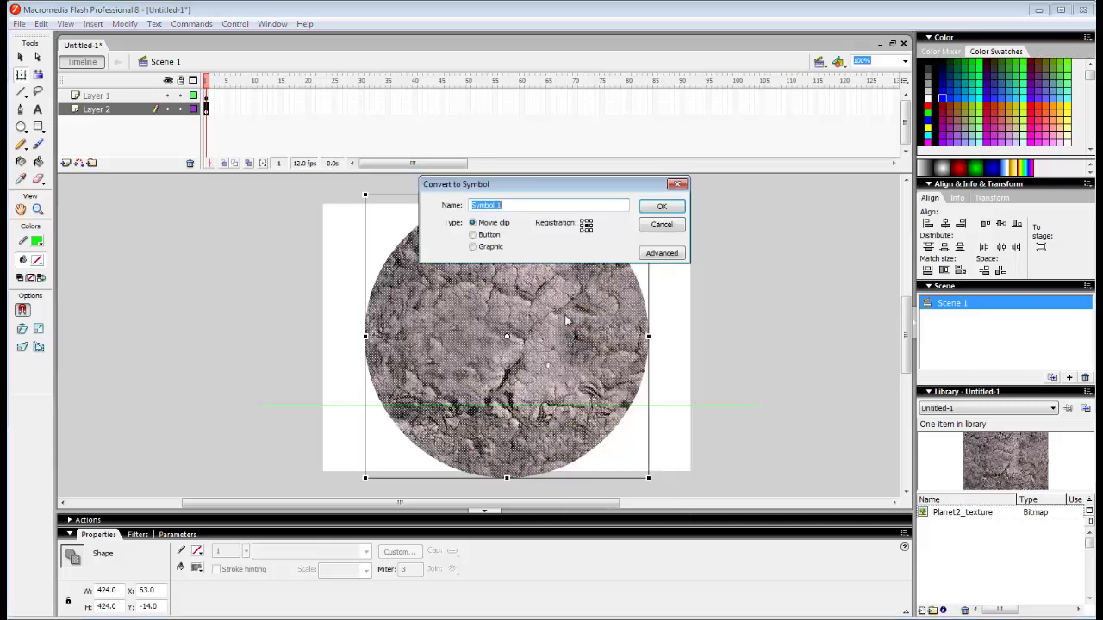
left_click(491, 249)
left_click(491, 247)
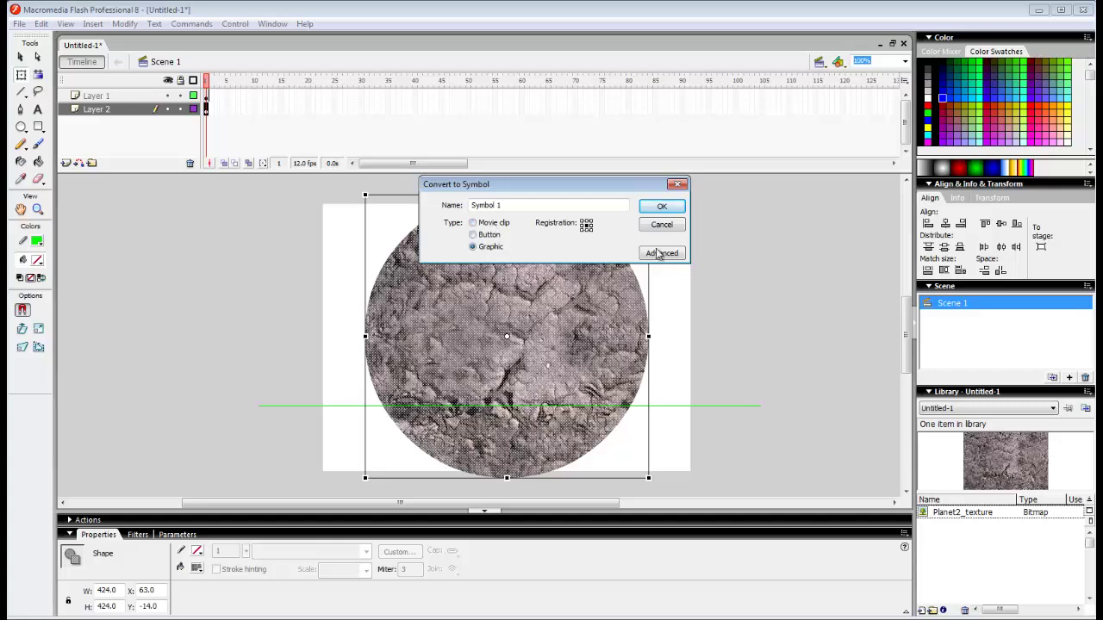
left_click(661, 207)
Squash the circle symbol vertically into an ellipse about 424 × 120 px, centered on the green line.
left_click_drag(575, 399, 588, 369)
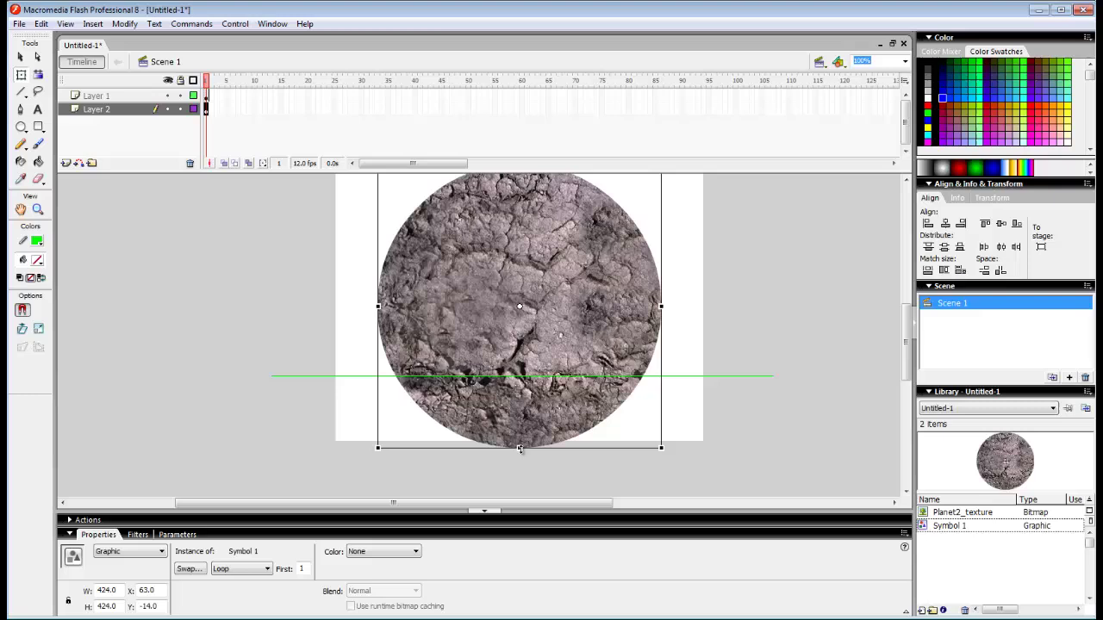
left_click_drag(519, 448, 563, 400)
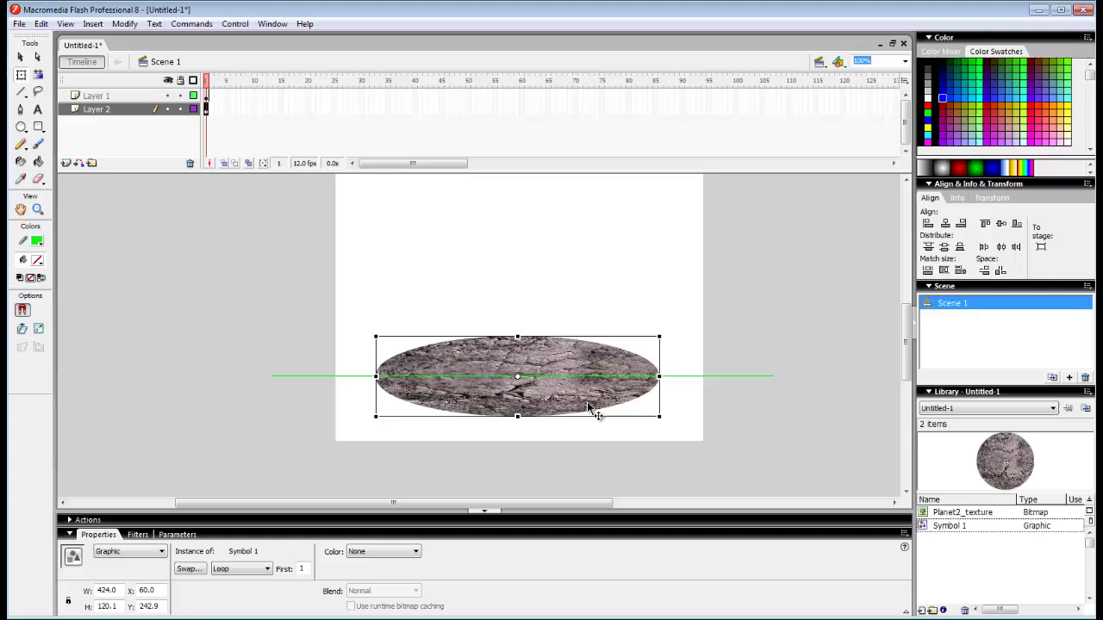
left_click(543, 279)
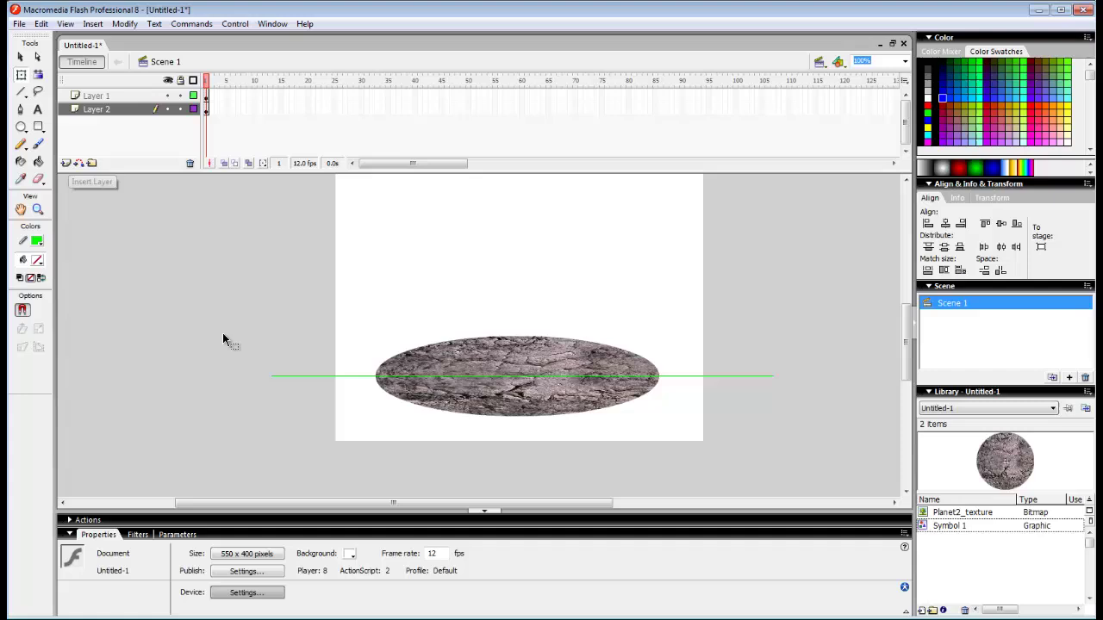
Add a layer on top and draw an unfilled green rectangle about 258 × 154 px above the ellipse.
left_click(66, 163)
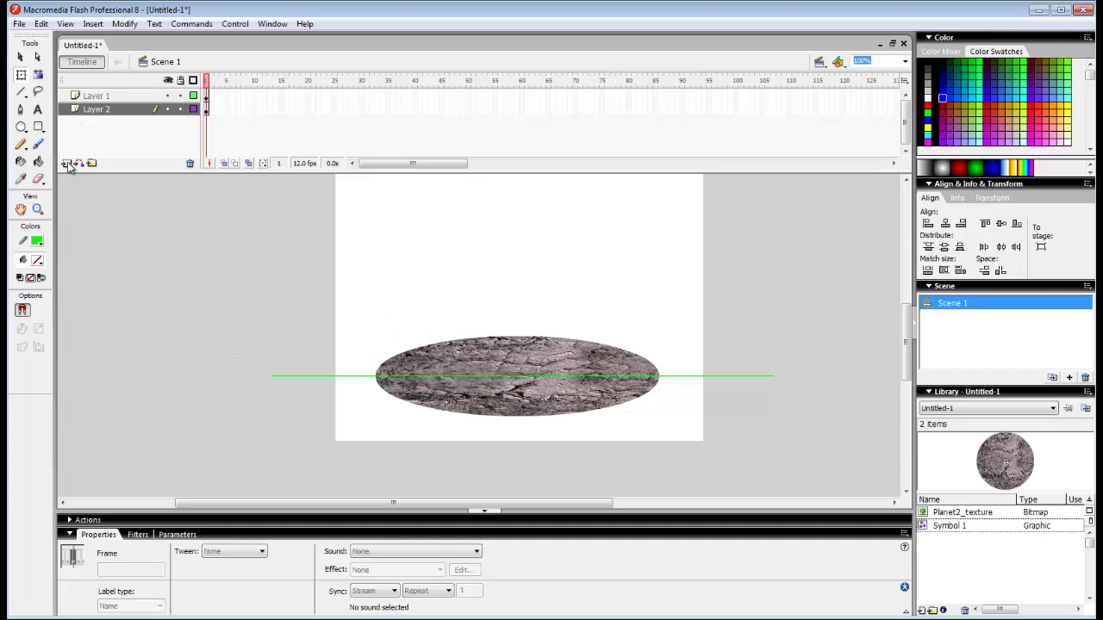
left_click_drag(103, 109, 104, 94)
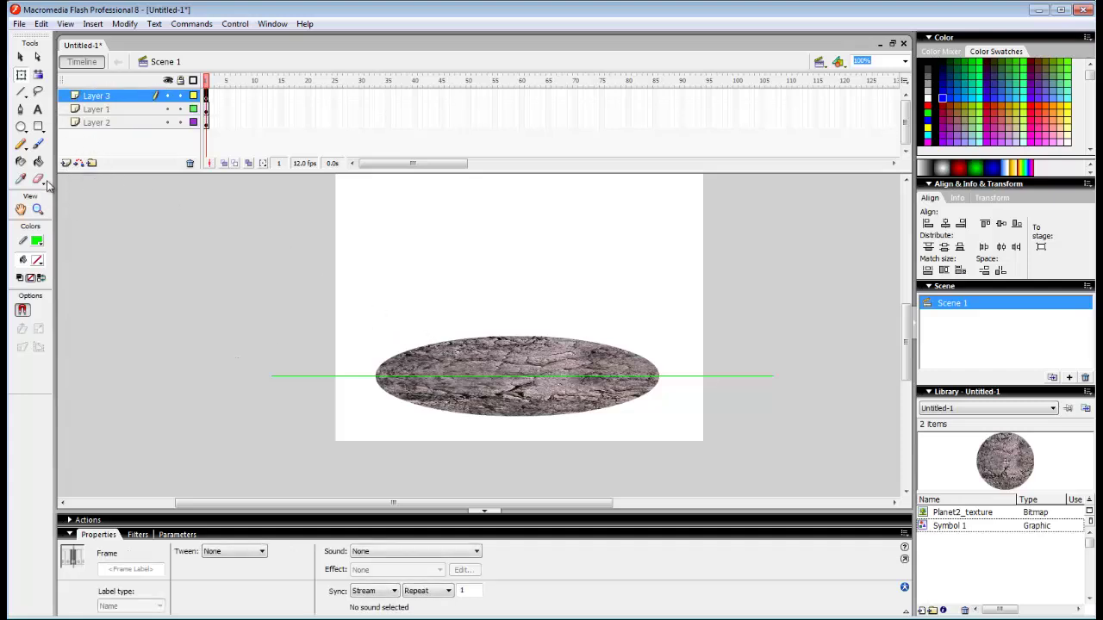
left_click(38, 126)
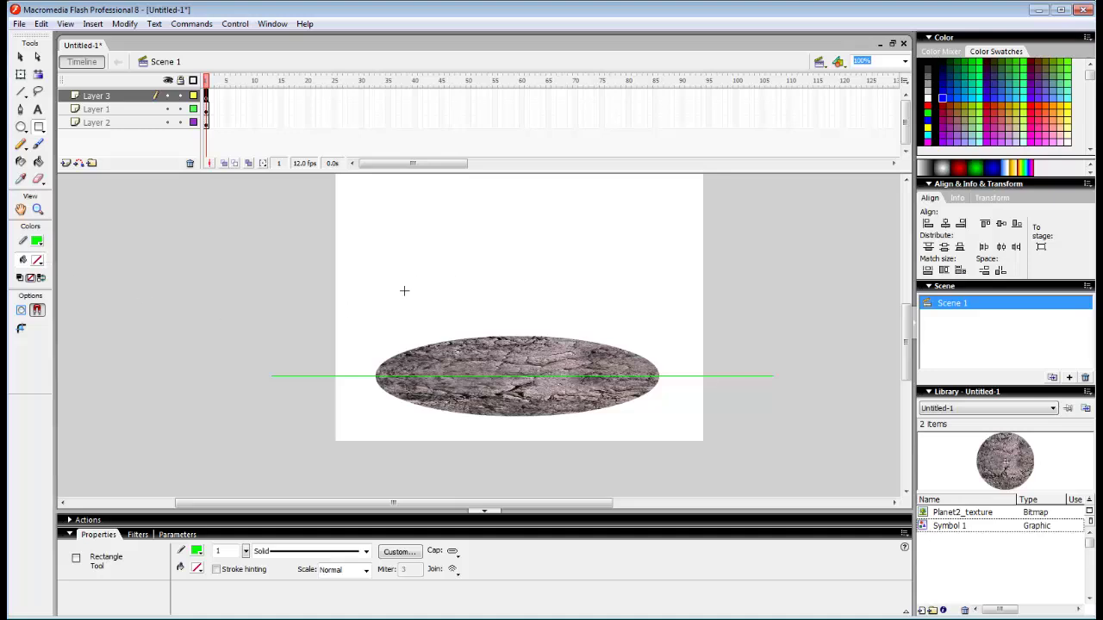
mouse_move(380, 209)
left_mouse_down()
mouse_move(514, 345)
mouse_move(561, 296)
mouse_move(552, 310)
left_mouse_up()
key("q")
left_click_drag(349, 187, 616, 361)
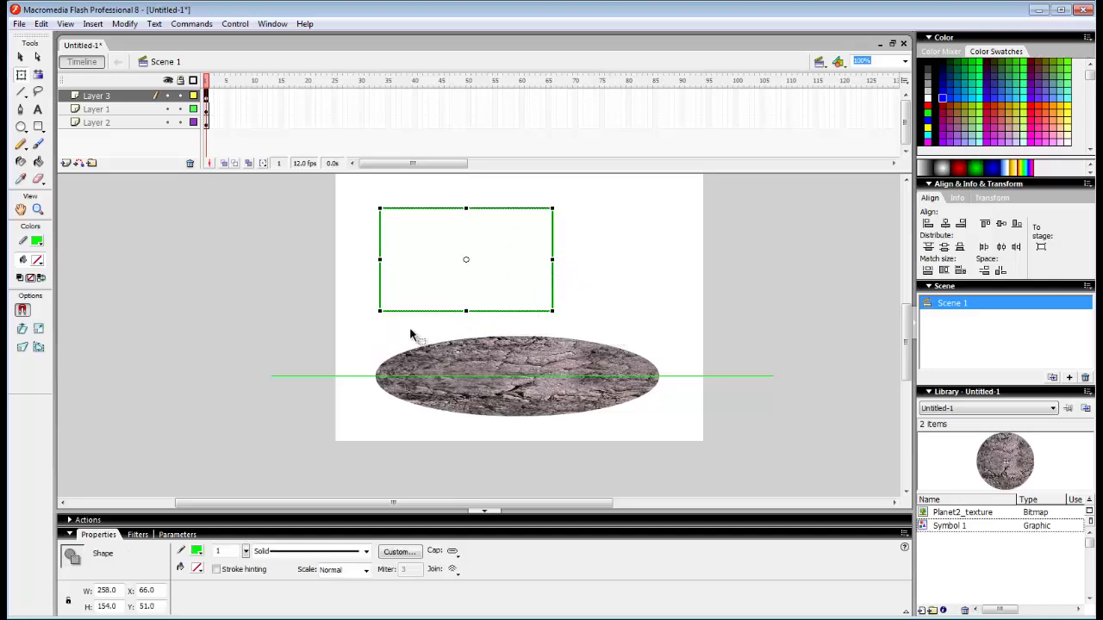
Fill the inside of the green rectangle with fully transparent white.
left_click(161, 243)
left_click(38, 161)
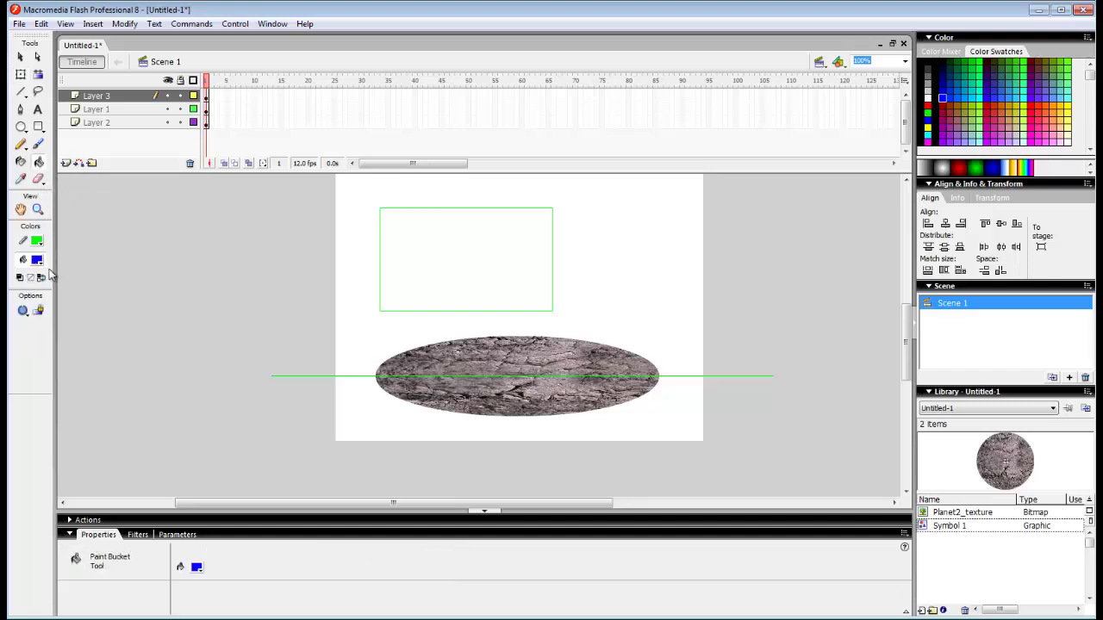
left_click(37, 259)
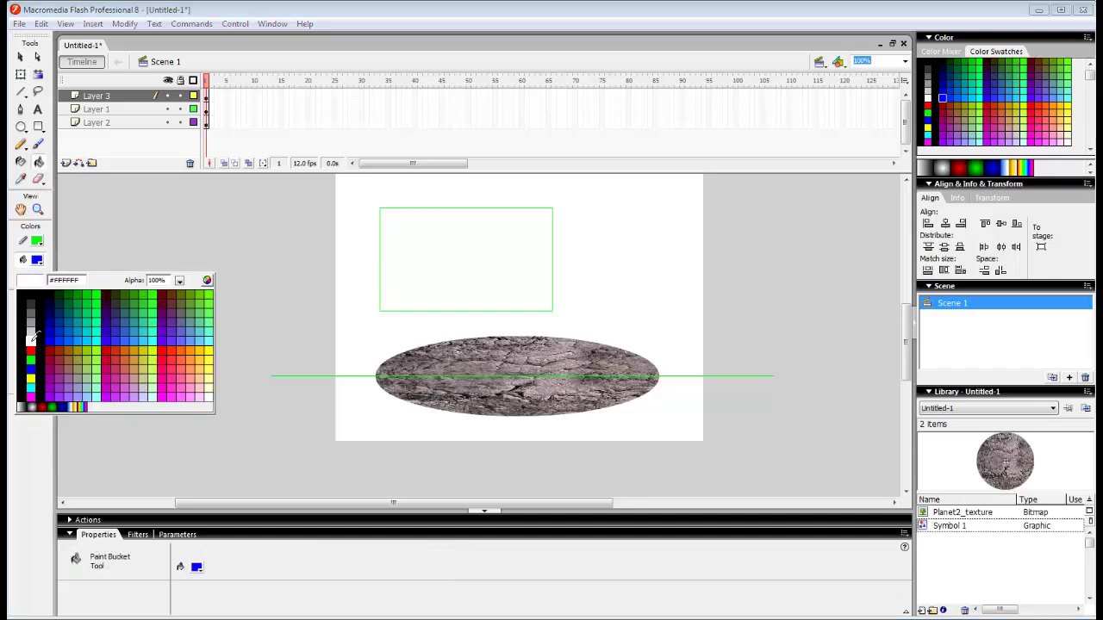
left_click(32, 340)
left_click(37, 260)
left_click(180, 282)
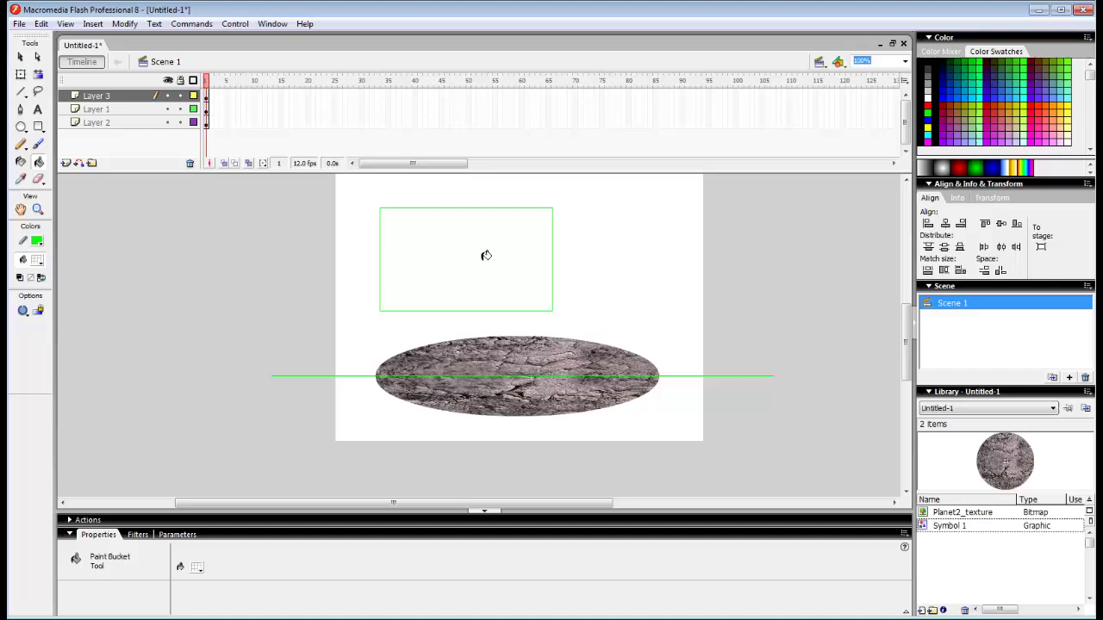
Move the whole rectangle down onto the ellipse and lock Layer 1 and Layer 2.
left_click(21, 74)
left_click_drag(337, 179, 631, 352)
left_click_drag(498, 253, 507, 354)
left_click(538, 232)
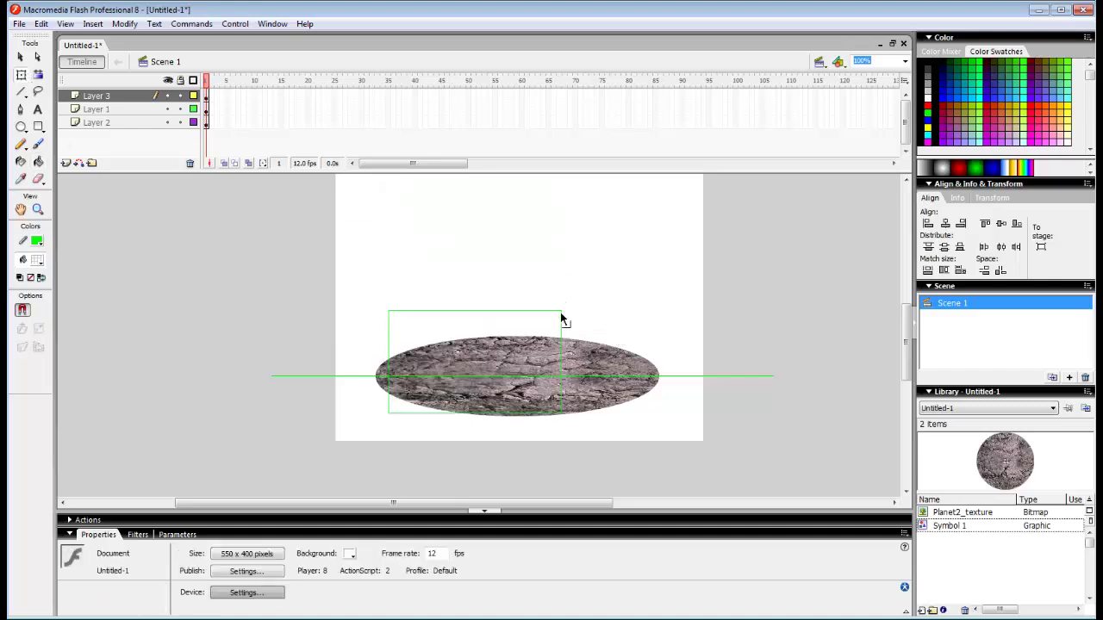
left_click(180, 109)
left_click(180, 121)
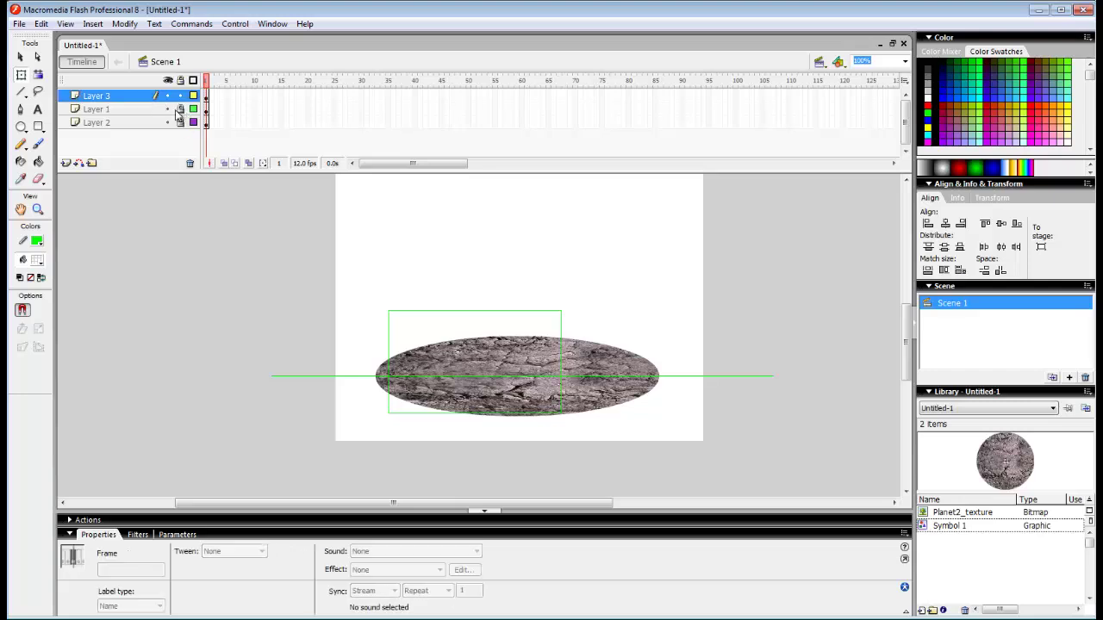
Group the rectangle on Layer 3 and center it horizontally over the ellipse at about X 142, Y 176.
left_click(140, 96)
key("Delete")
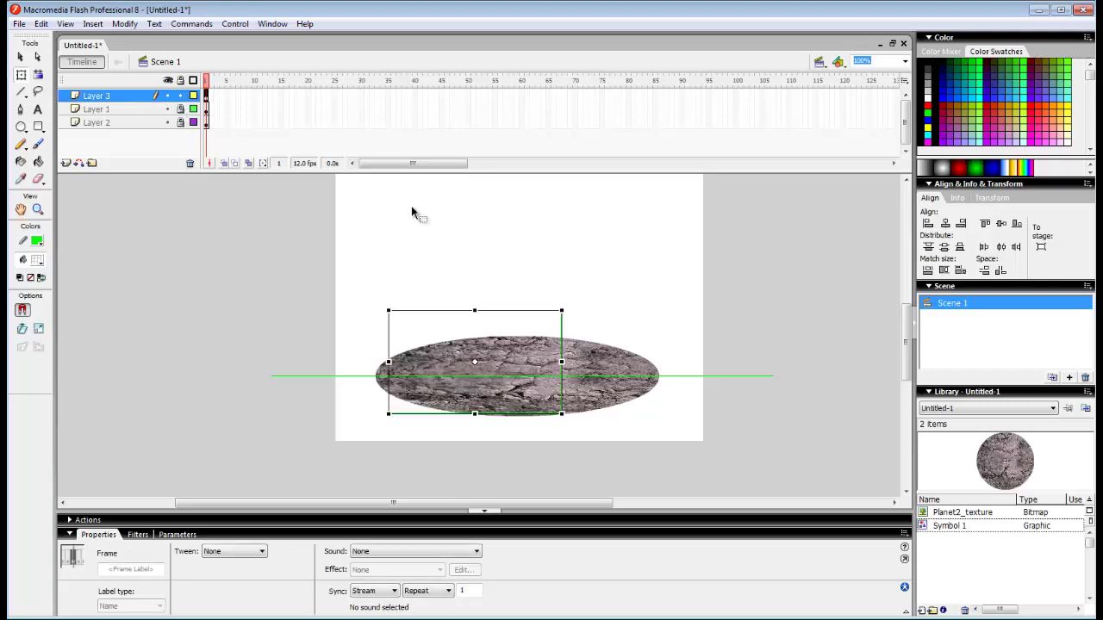
double_click(562, 347)
key("ctrl+g")
left_click_drag(520, 364, 556, 342)
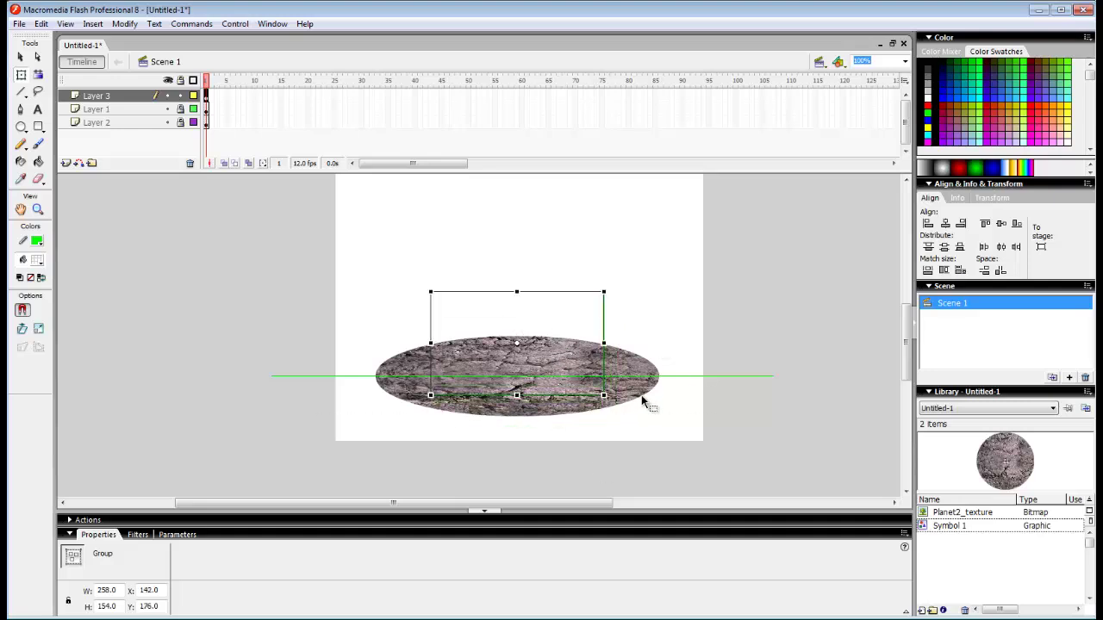
left_click(632, 418)
Hide and reshow Layer 2, and unlock it with its ellipse selected.
left_click(168, 122)
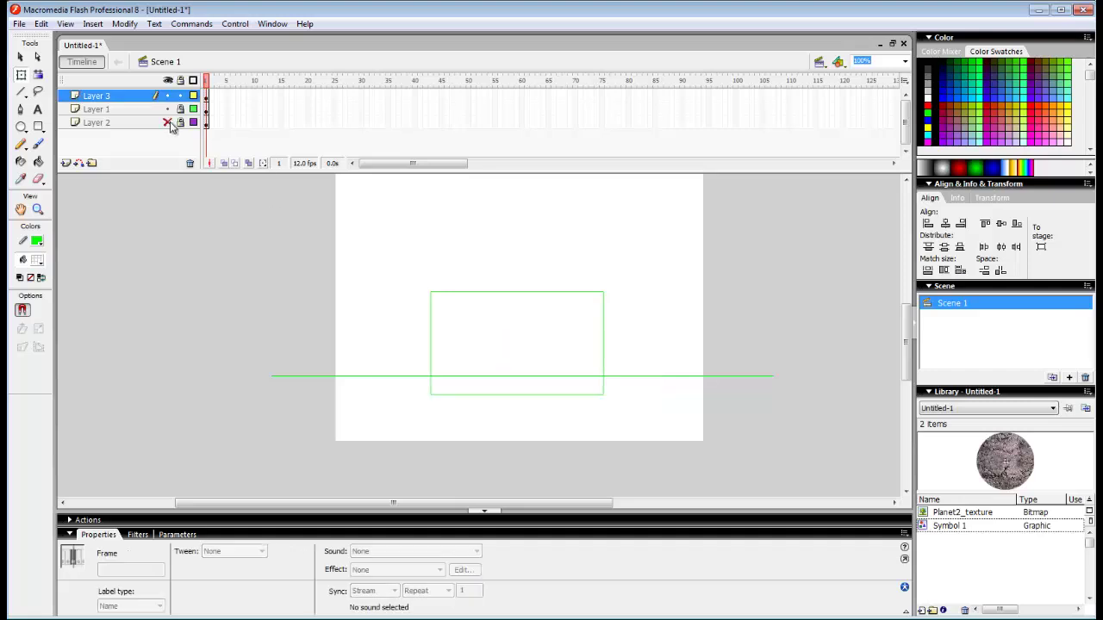
left_click(168, 122)
left_click(144, 124)
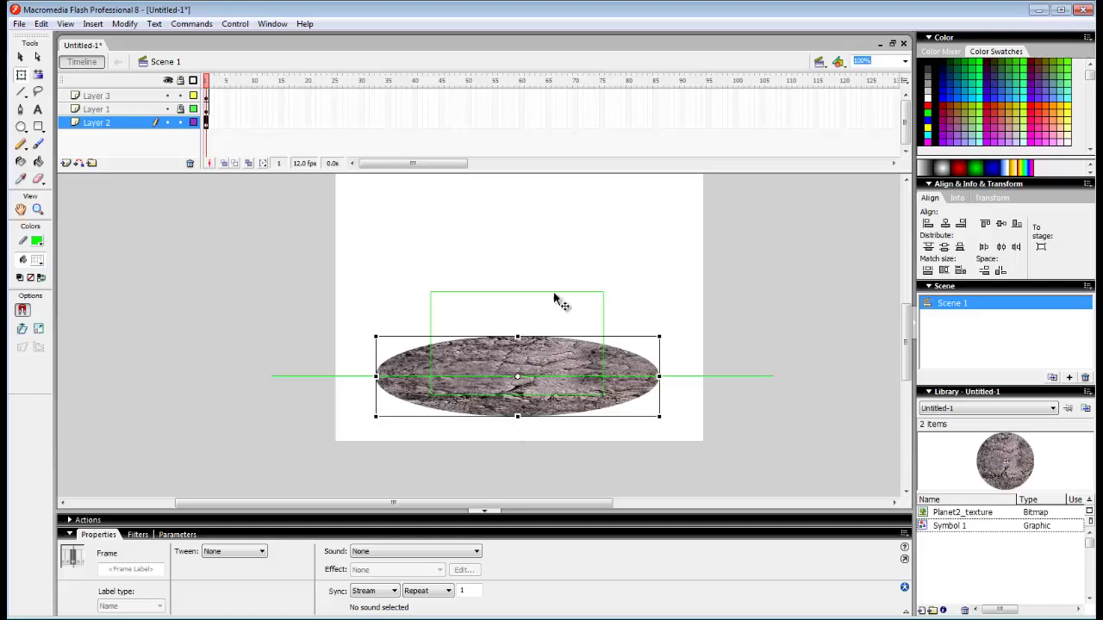
Try shifting the rectangle group to the right and skewing the ellipse the same way to about 638 px wide.
left_click(129, 97)
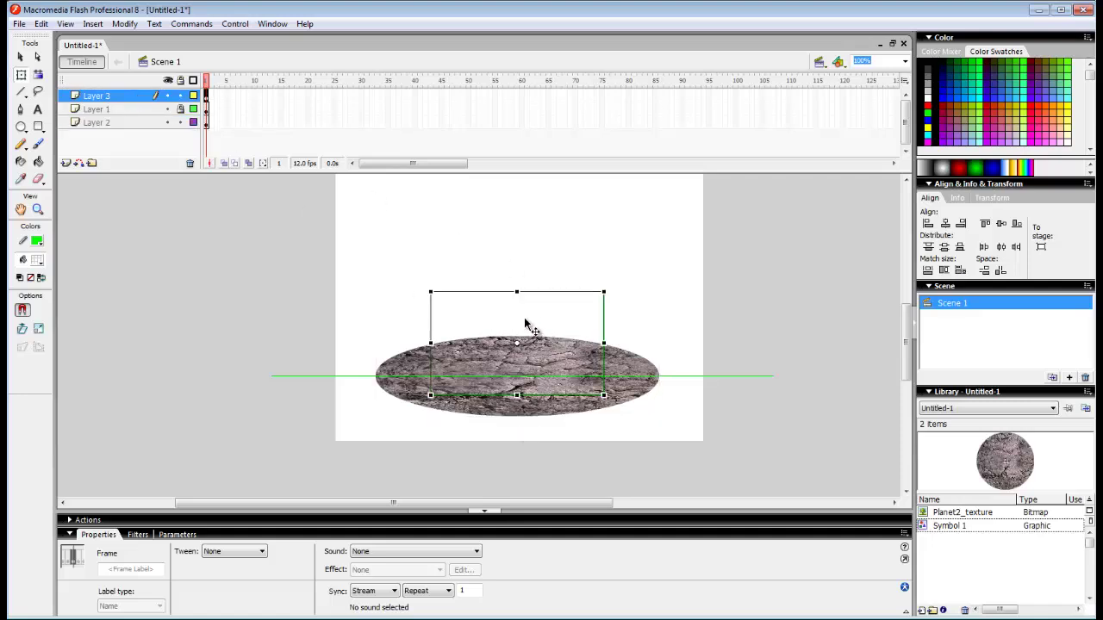
left_click_drag(526, 325, 606, 334)
left_click(574, 463)
left_click(531, 411)
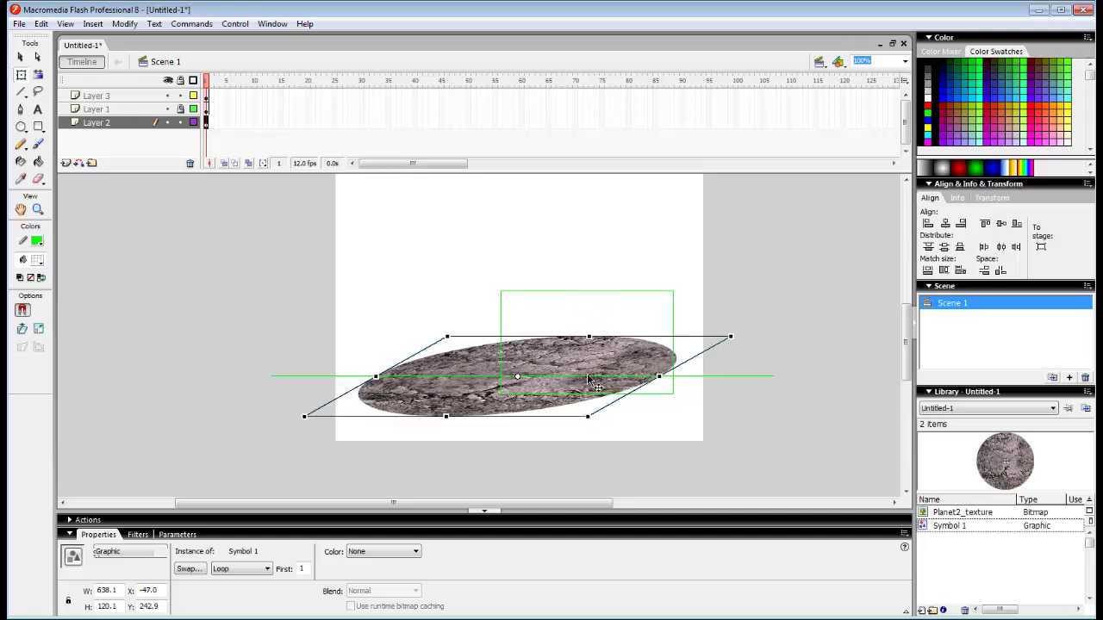
left_click(643, 463)
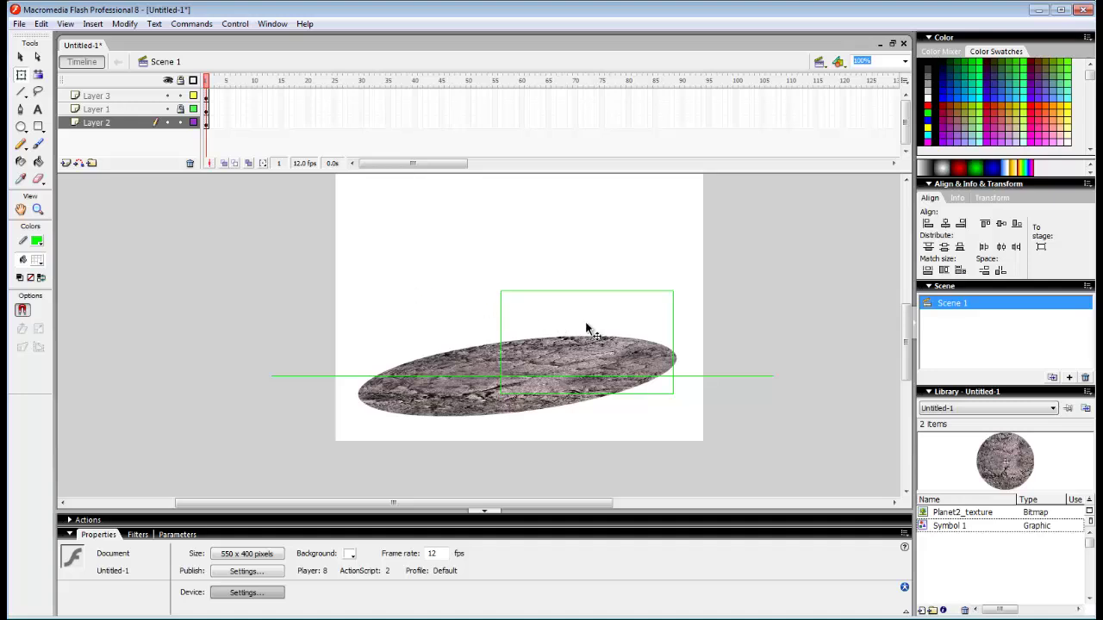
Try moving the rectangle left to about X -47, Y 164, skew the ellipse leftward, and undo that skew.
left_click_drag(626, 332, 556, 349)
left_click_drag(553, 450, 452, 346)
left_click(552, 409)
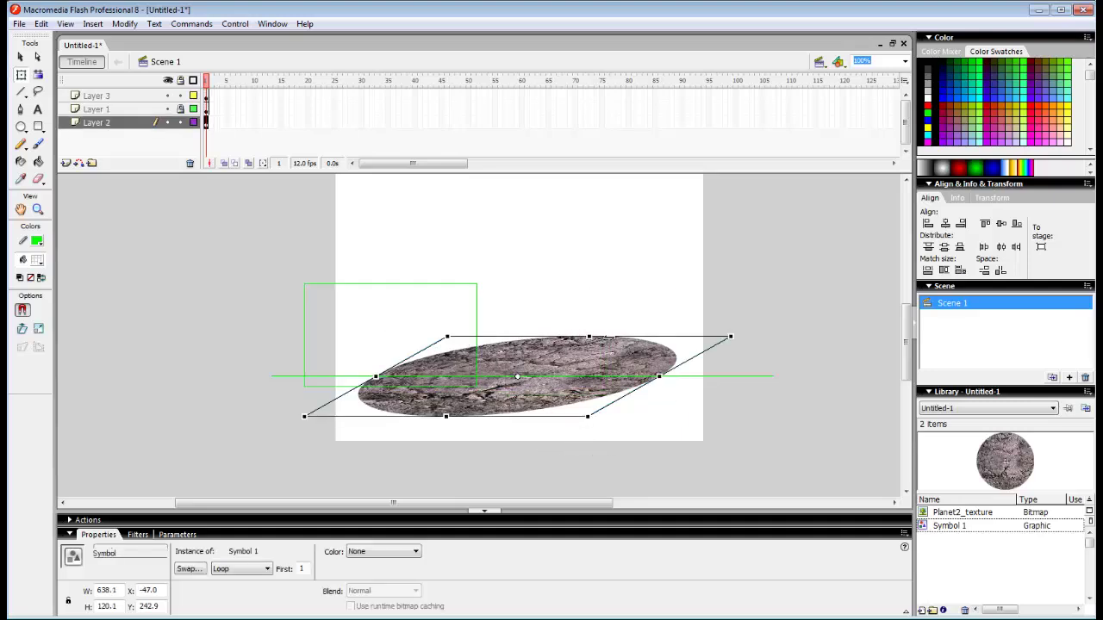
left_click_drag(609, 337, 392, 358)
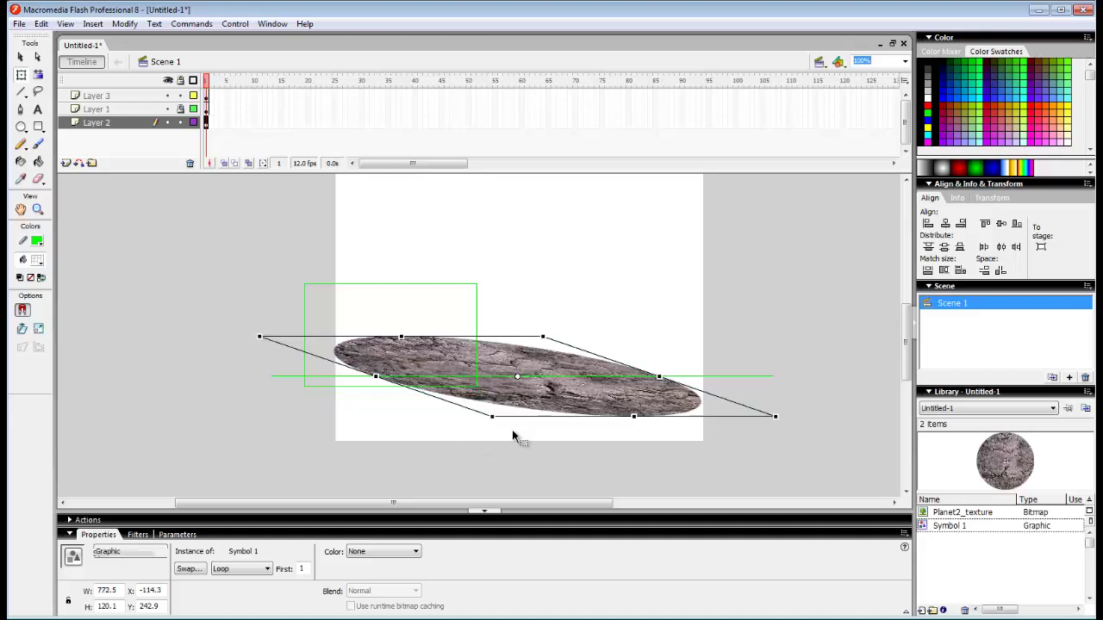
key("ctrl+z")
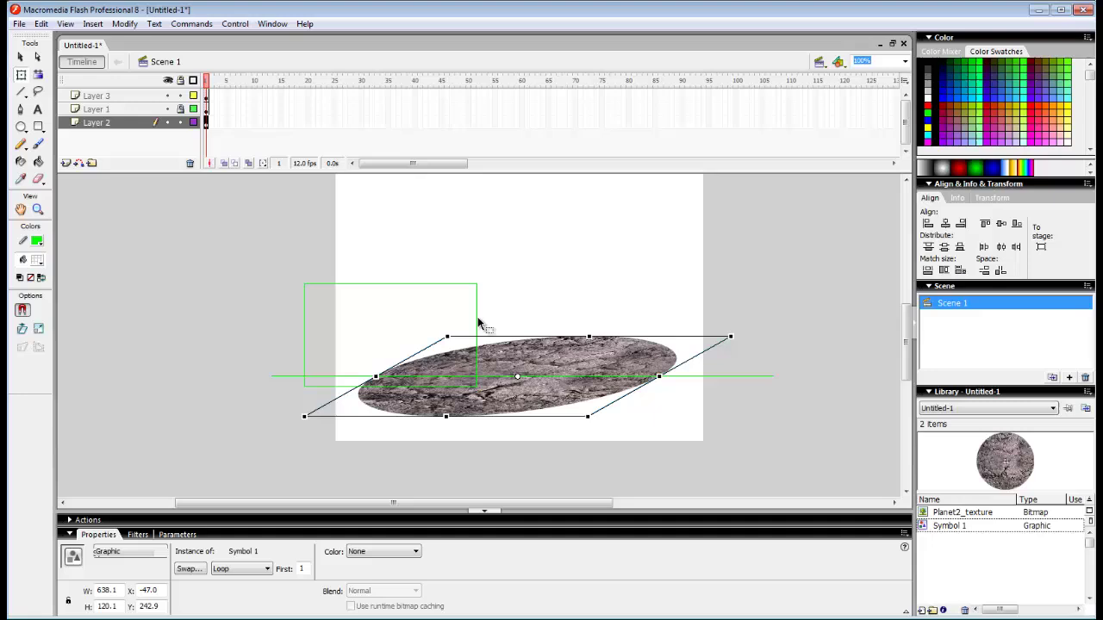
Try placing the rectangle slightly farther right over the ellipse's left part and skewing the ellipse leftward to match.
left_click(565, 246)
left_click(388, 337)
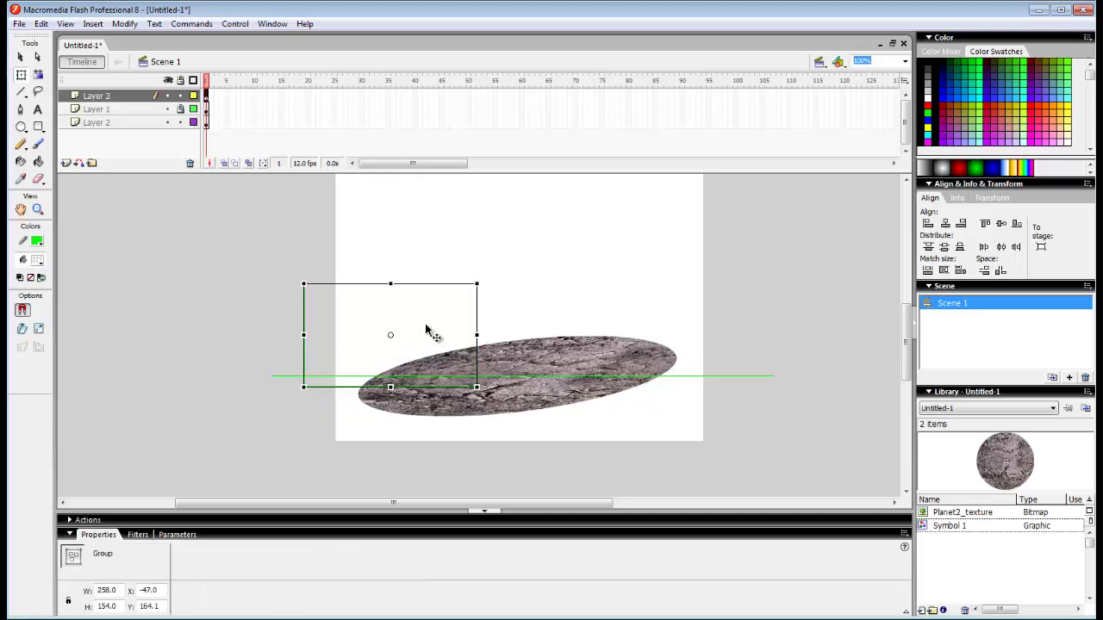
mouse_move(431, 327)
left_mouse_down()
mouse_move(465, 322)
mouse_move(542, 362)
mouse_move(476, 335)
mouse_move(442, 335)
left_mouse_up()
left_click(542, 361)
left_click(594, 469)
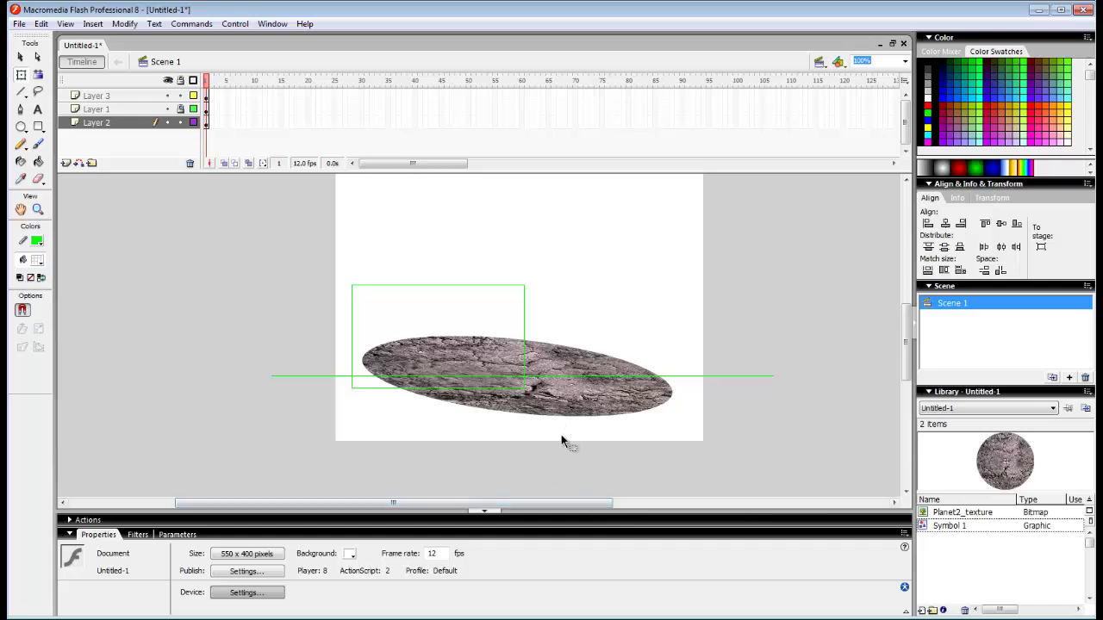
Undo all trial moves and skews back to the unskewed ellipse with the rectangle centered over it.
key("ctrl+z")
key("ctrl+z")
key("ctrl+z")
key("ctrl+z")
key("ctrl+z")
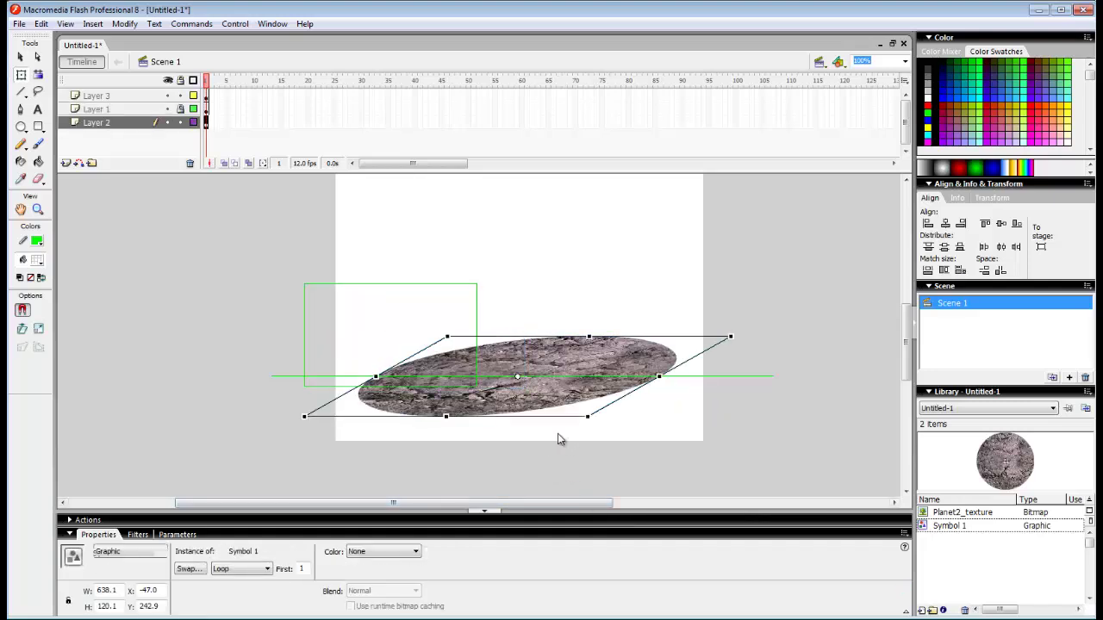
key("ctrl+y")
key("ctrl+y")
key("ctrl+y")
key("ctrl+y")
key("ctrl+z")
key("ctrl+z")
key("ctrl+z")
key("ctrl+z")
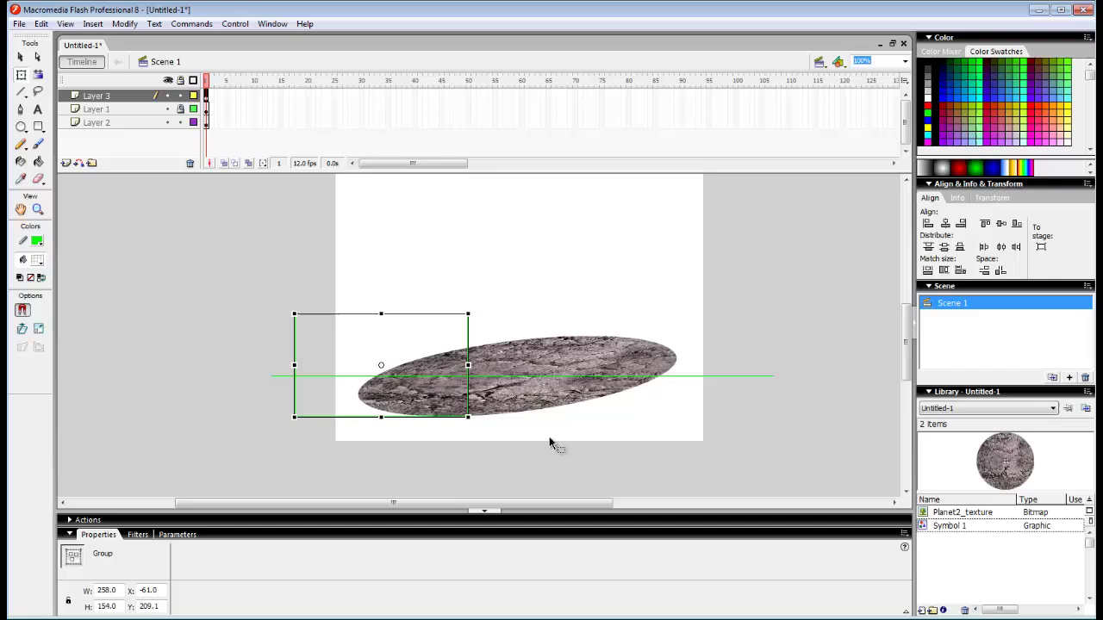
key("ctrl+z")
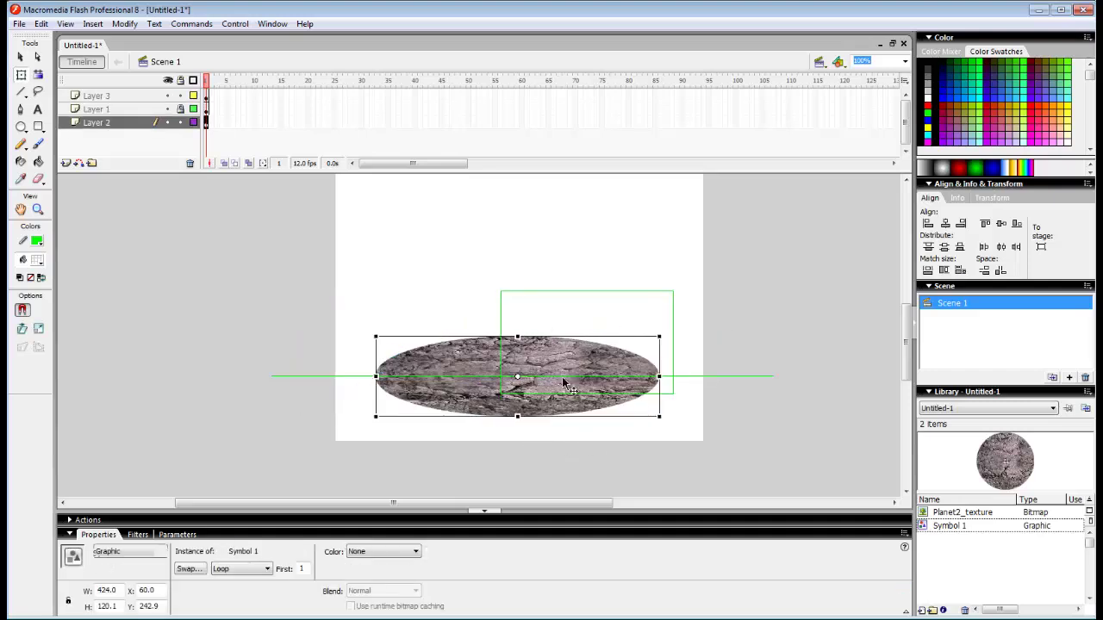
key("ctrl+z")
key("ctrl+z")
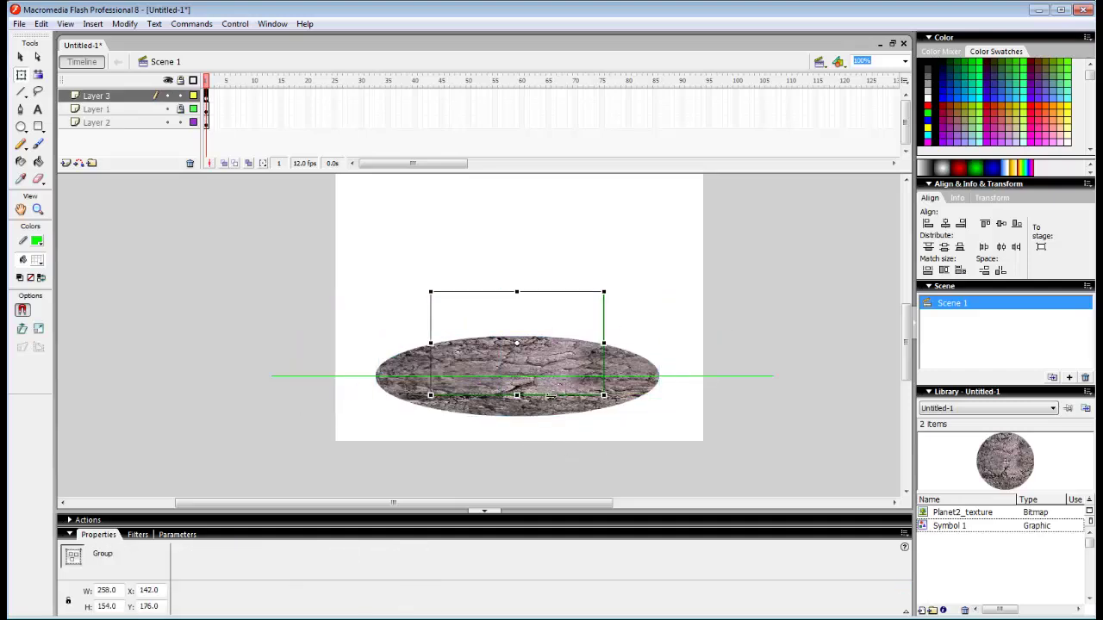
Extend the frames of all three layers to frame 17.
left_click(208, 95)
key("F5")
key("F5")
key("F5")
key("F5")
key("F5")
key("F5")
key("F5")
key("F5")
key("F5")
key("F5")
key("F5")
key("F5")
key("F5")
key("F5")
key("F5")
key("F5")
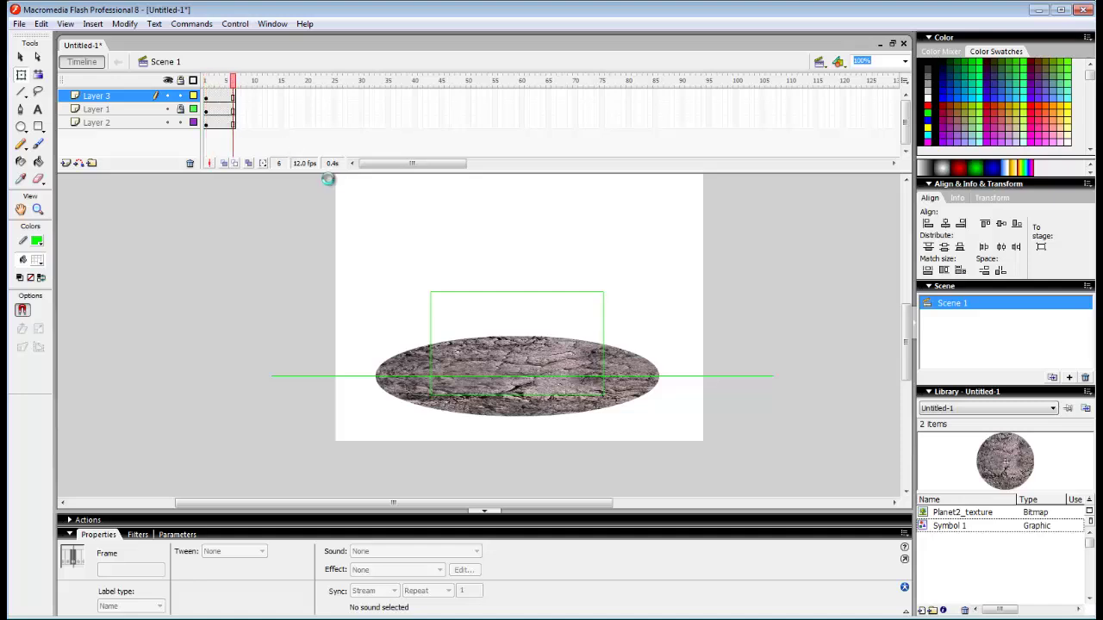
Convert the grouped rectangle on Layer 3 to a graphic symbol.
left_click(291, 94)
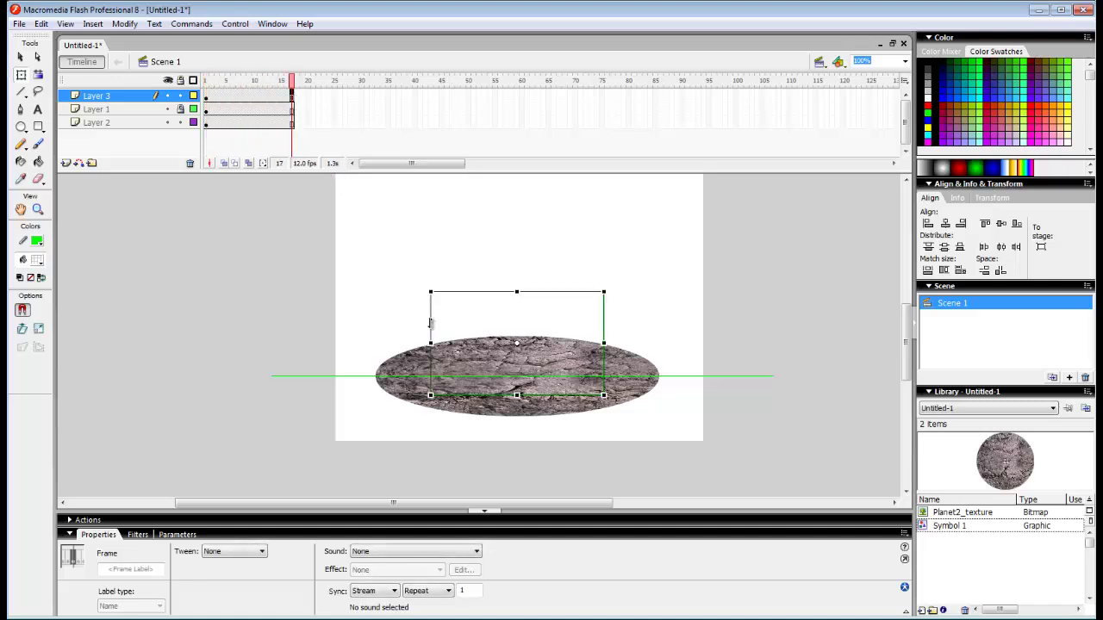
key("F7")
key("ctrl+z")
right_click(517, 334)
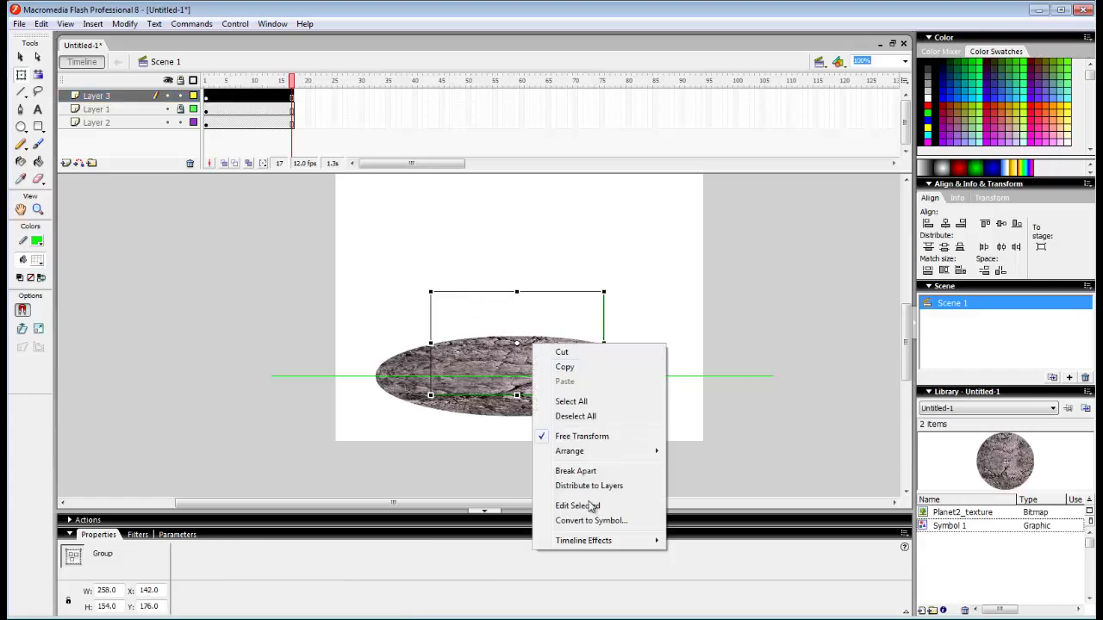
left_click(595, 523)
left_click(662, 208)
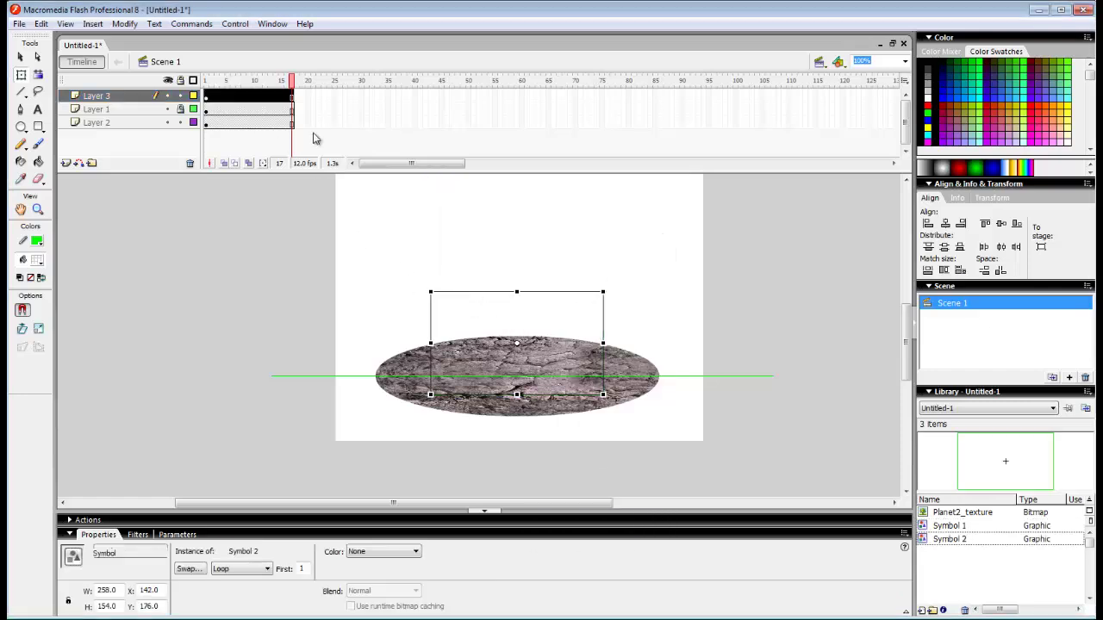
Add a keyframe at frame 17 of Layer 3, with the rectangle shrunk to about 214 × 128 px and moved to about X 280, Y 187.
left_click(285, 98)
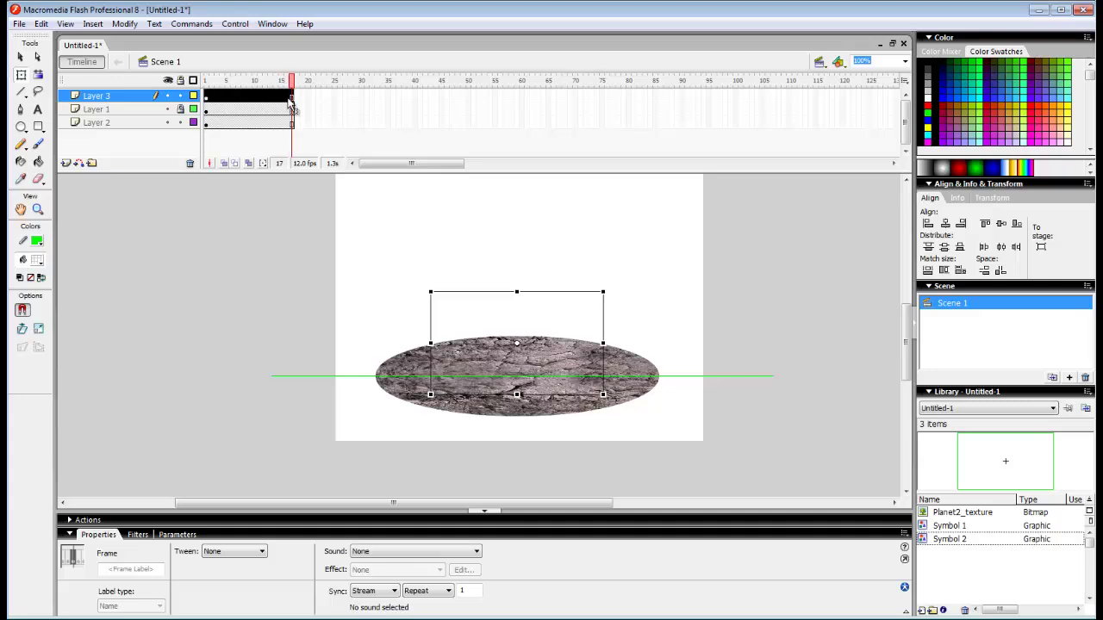
left_click(294, 100)
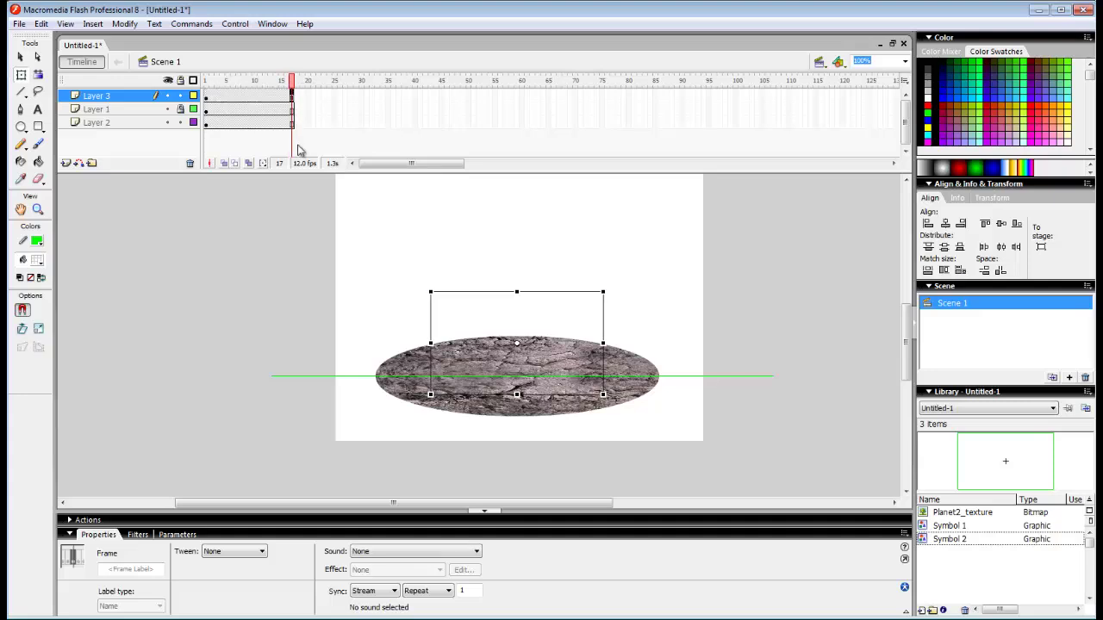
left_click_drag(552, 340, 679, 339)
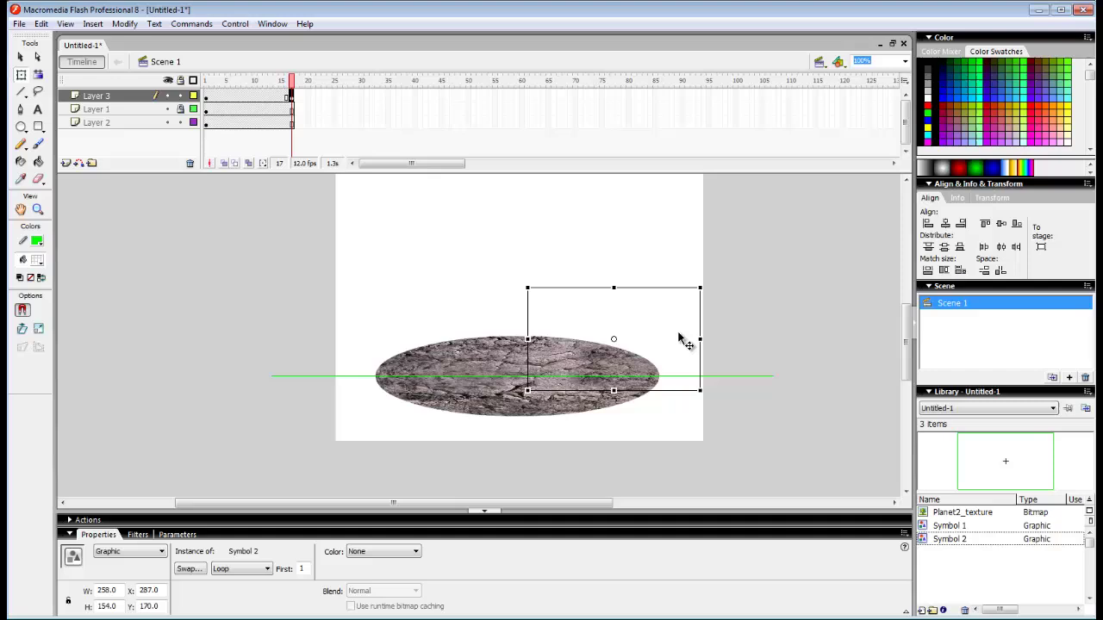
left_click_drag(702, 287, 670, 300)
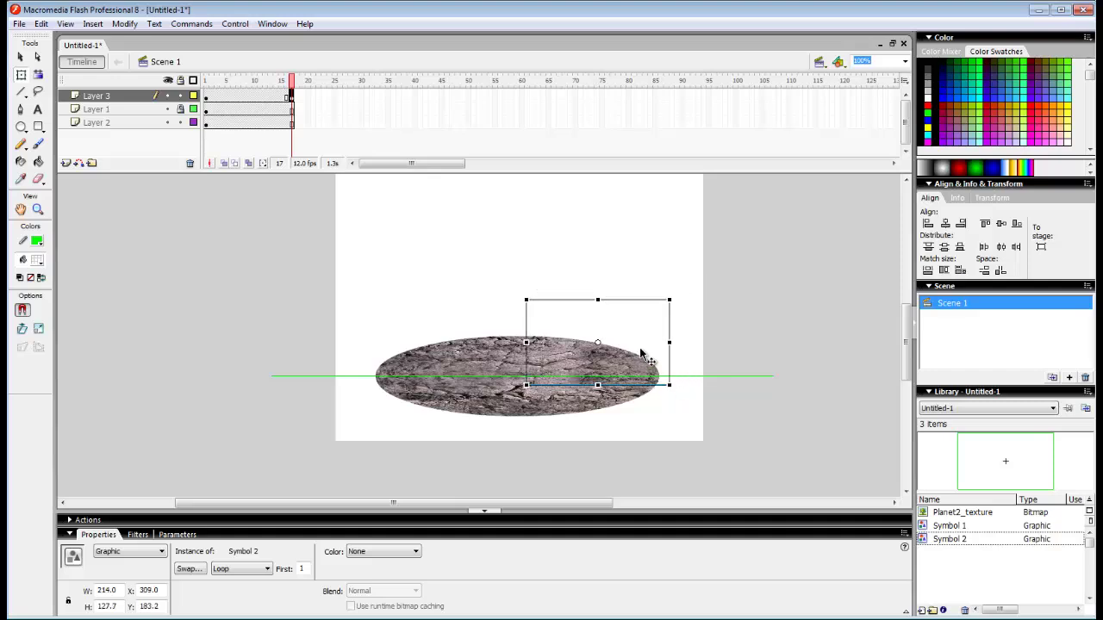
left_click_drag(641, 353, 637, 352)
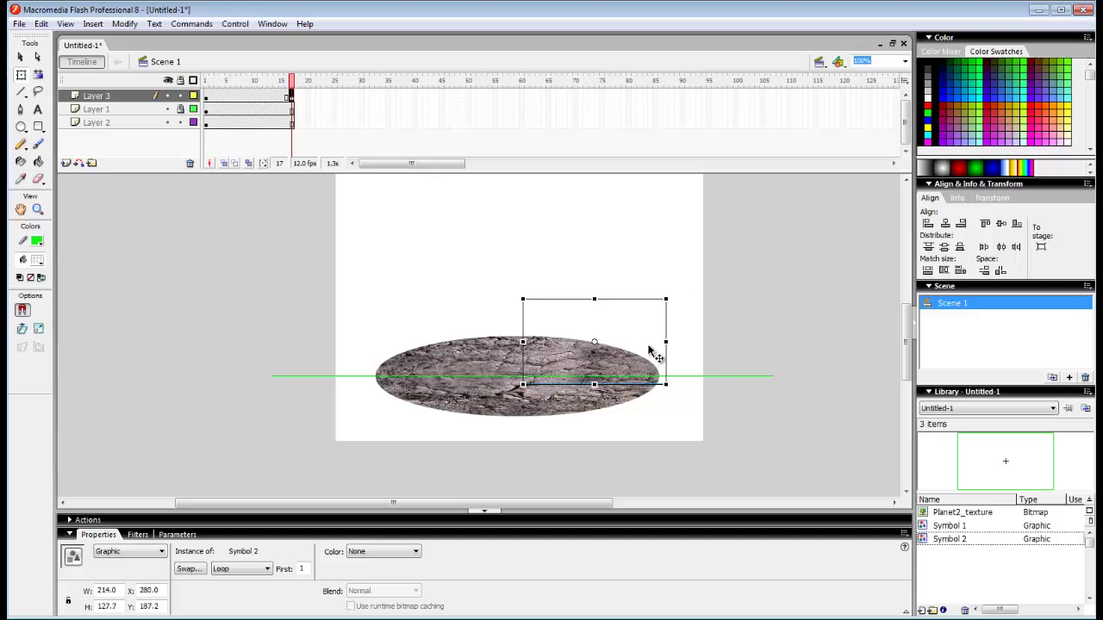
Create a motion tween between the rectangle's keyframes on Layer 3 and scrub through it to frame 17.
left_click(269, 96)
right_click(270, 95)
left_click(319, 106)
left_click(264, 84)
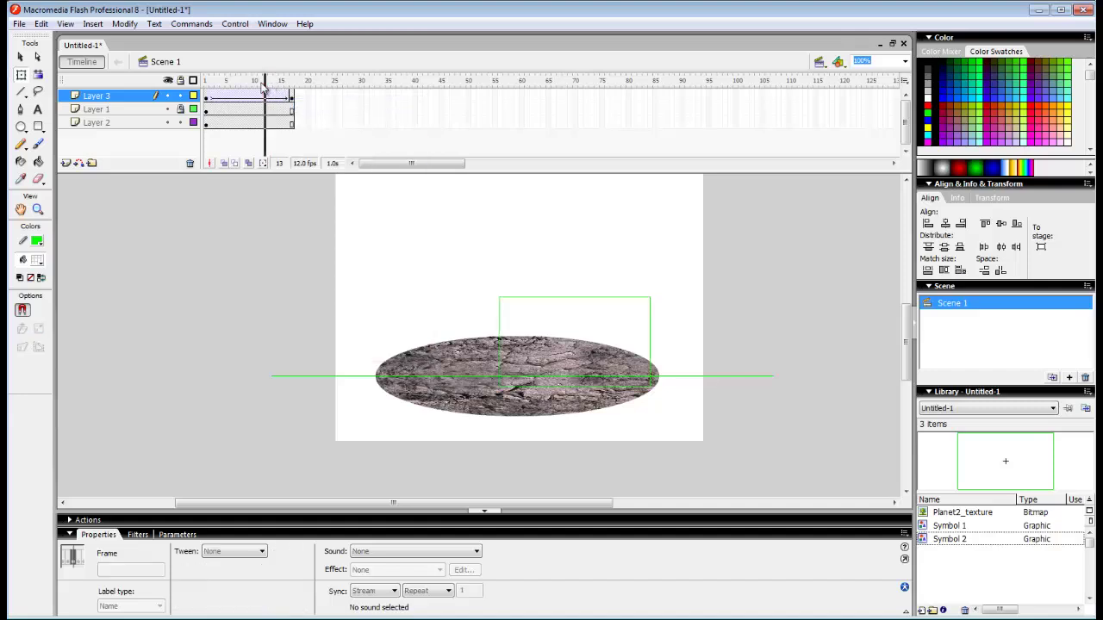
left_click_drag(263, 86, 294, 107)
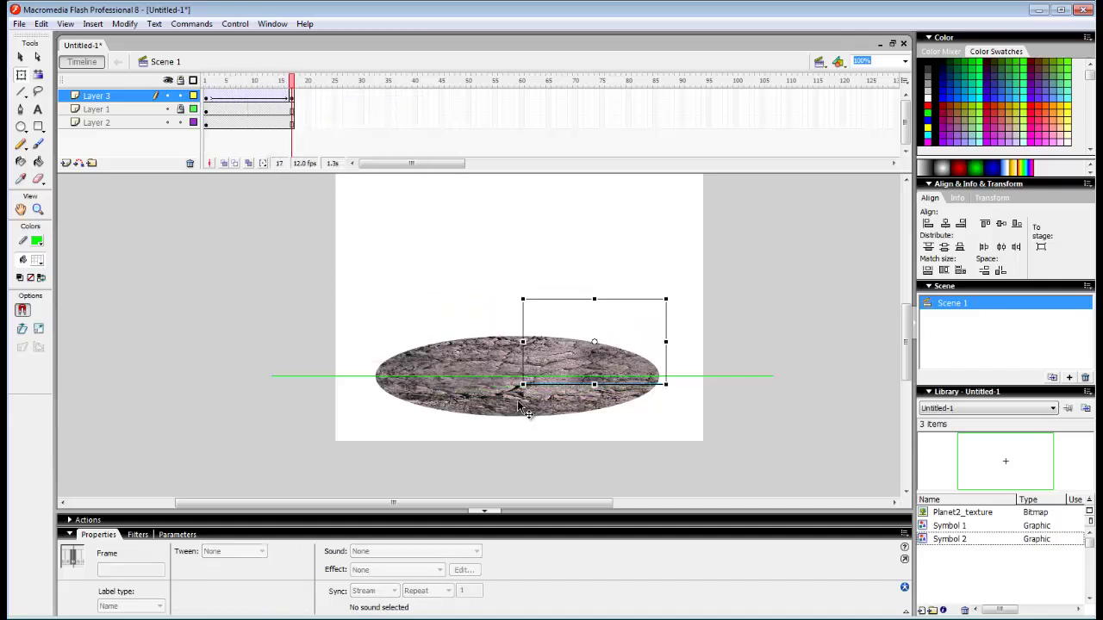
Add a keyframe at frame 17 of Layer 2 and skew the ellipse rightward to about 654 px wide.
left_click(521, 409)
left_click(289, 123)
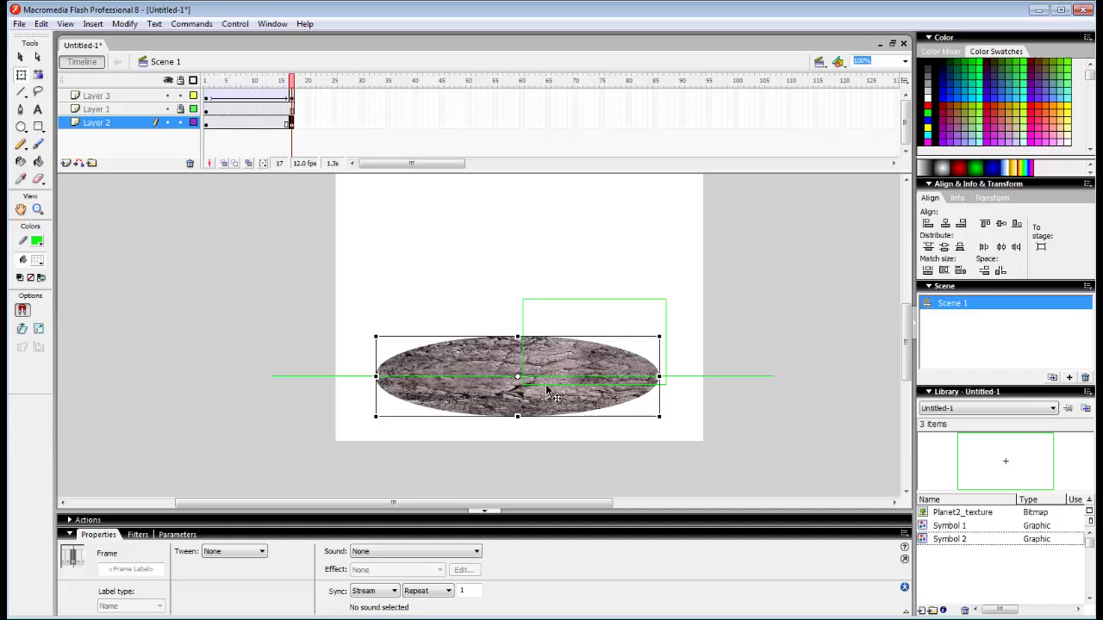
left_click_drag(540, 336, 621, 345)
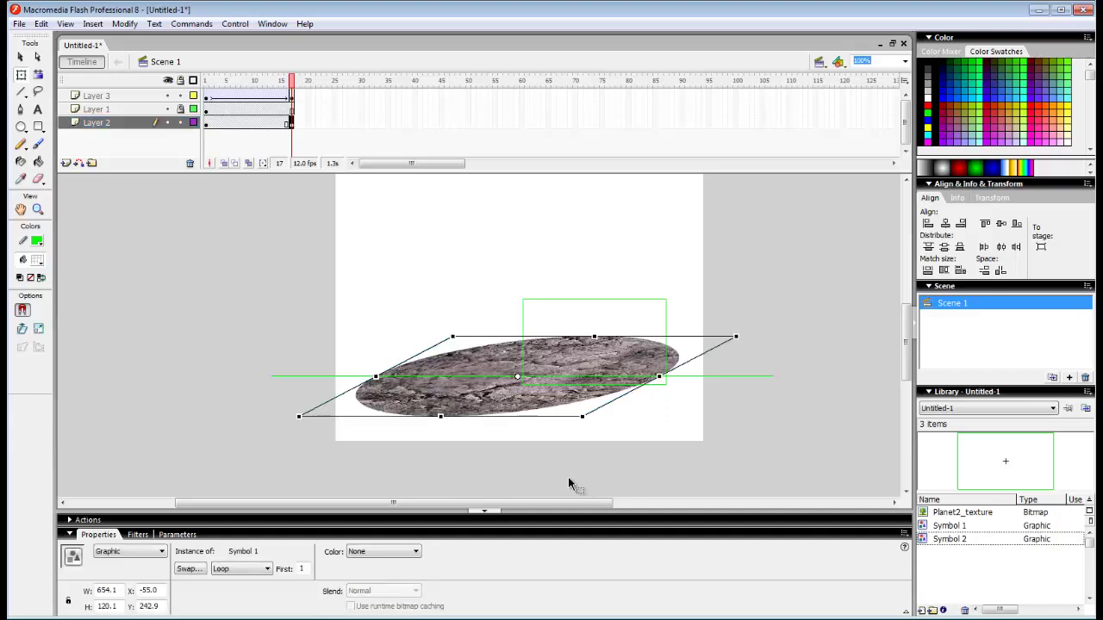
left_click(570, 480)
Create a motion tween between the ellipse's keyframes on Layer 2.
right_click(284, 128)
left_click(356, 138)
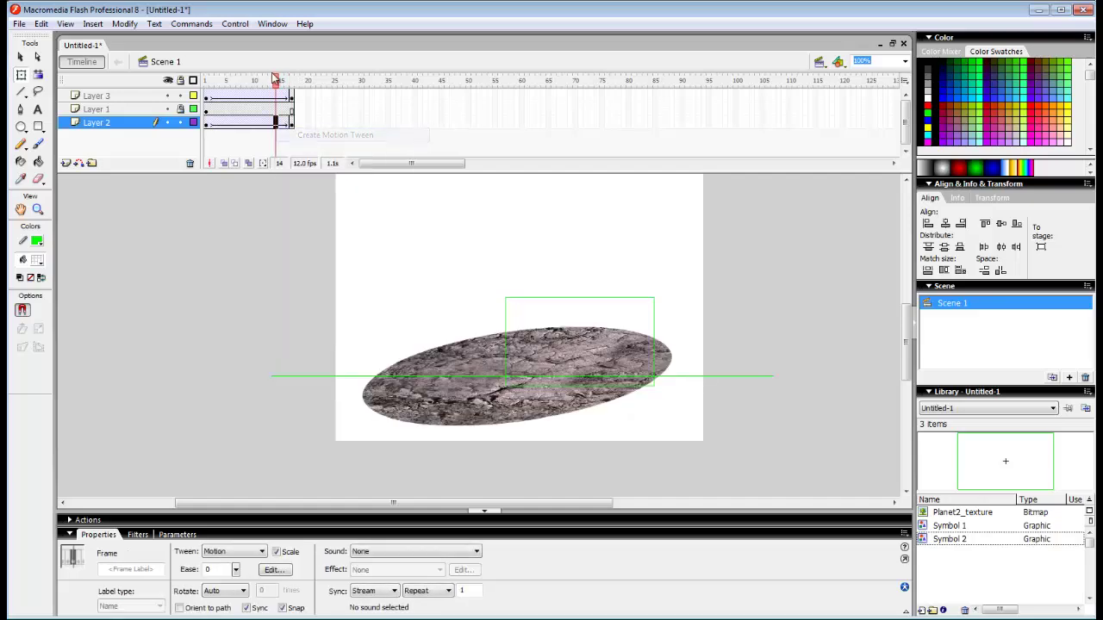
Add a keyframe at frame 9 of Layer 2, flatten the skewed ellipse to about 120 px high, and check the motion against the tween.
key("Return")
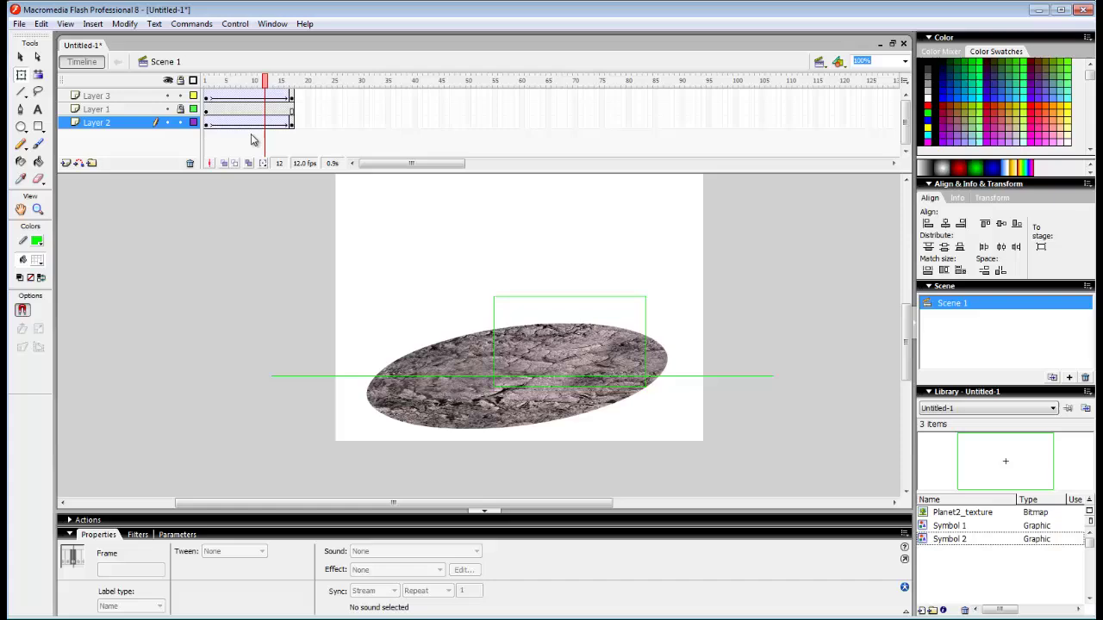
left_click(249, 122)
left_click_drag(252, 79, 250, 123)
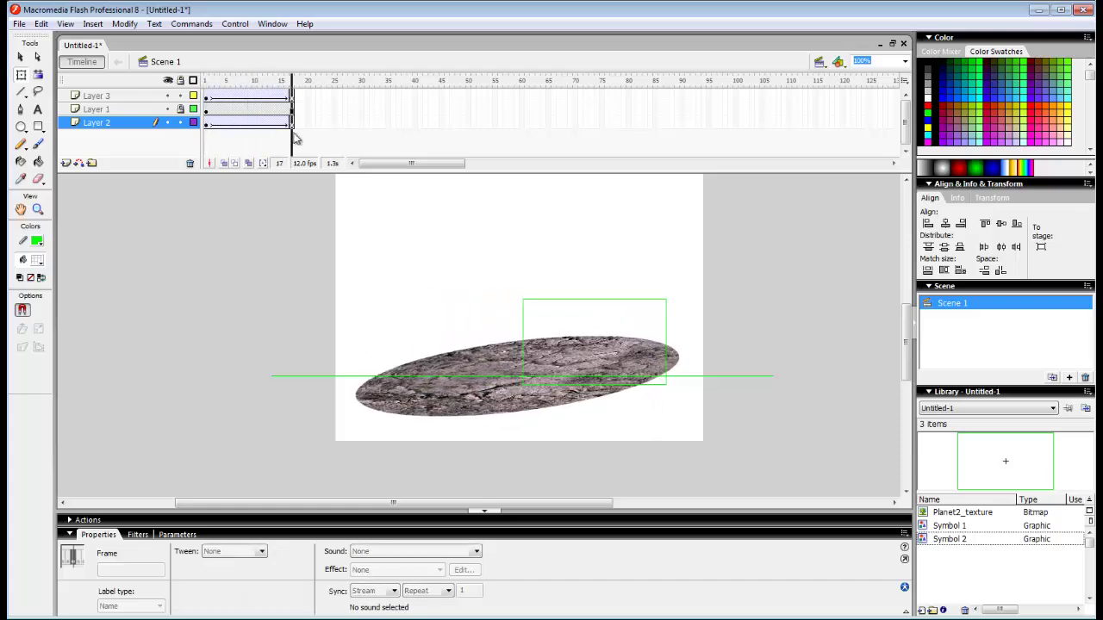
left_click(249, 123)
left_click(508, 330)
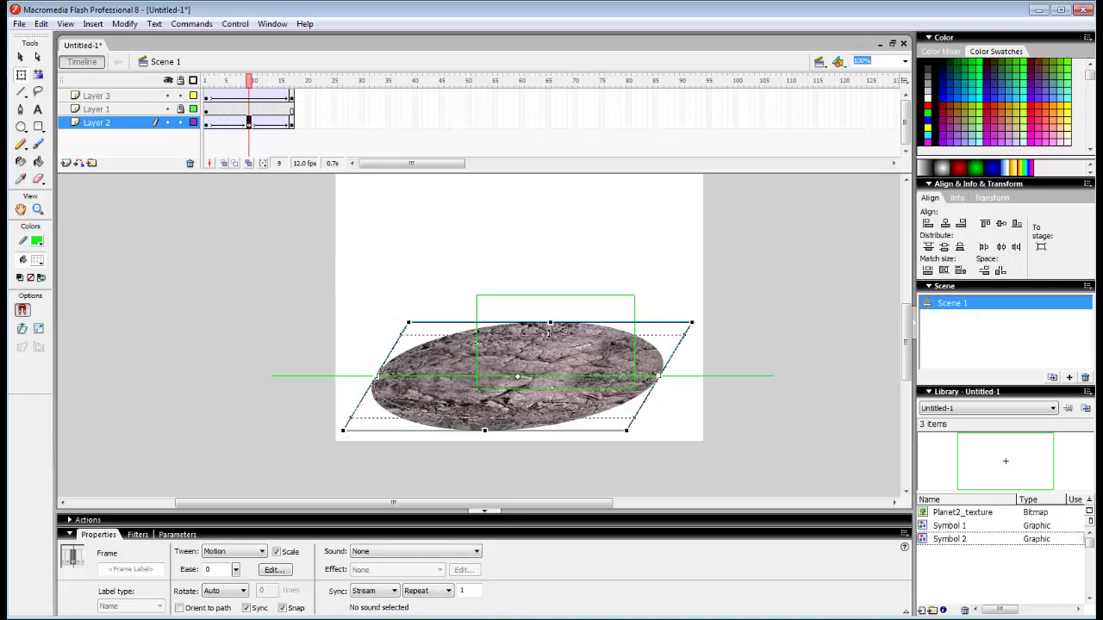
left_click_drag(550, 324, 543, 335)
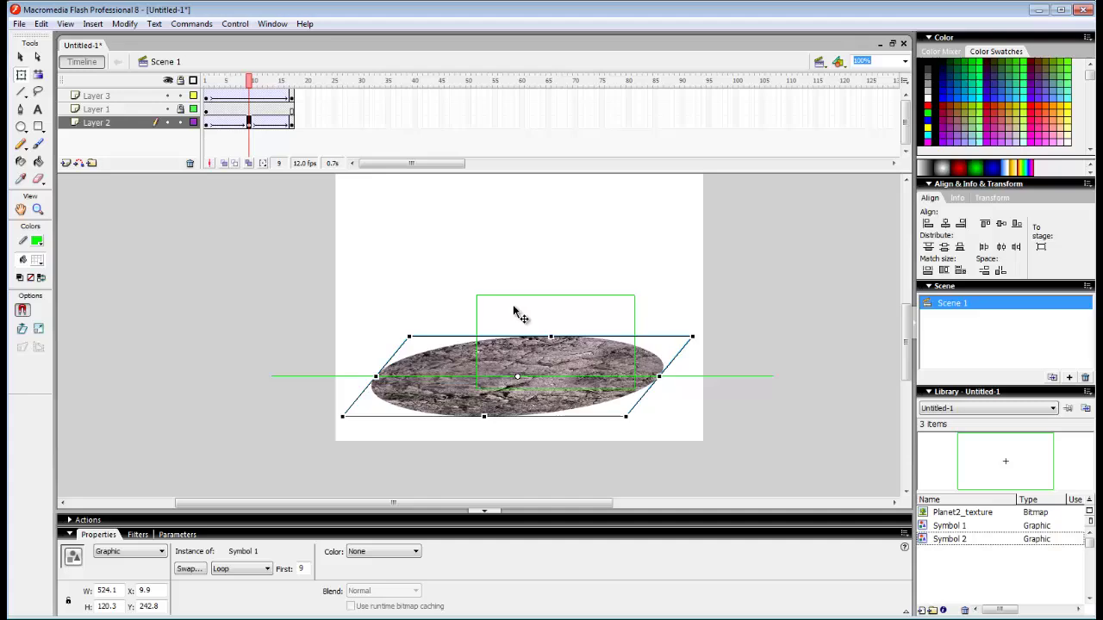
left_click_drag(254, 83, 249, 123)
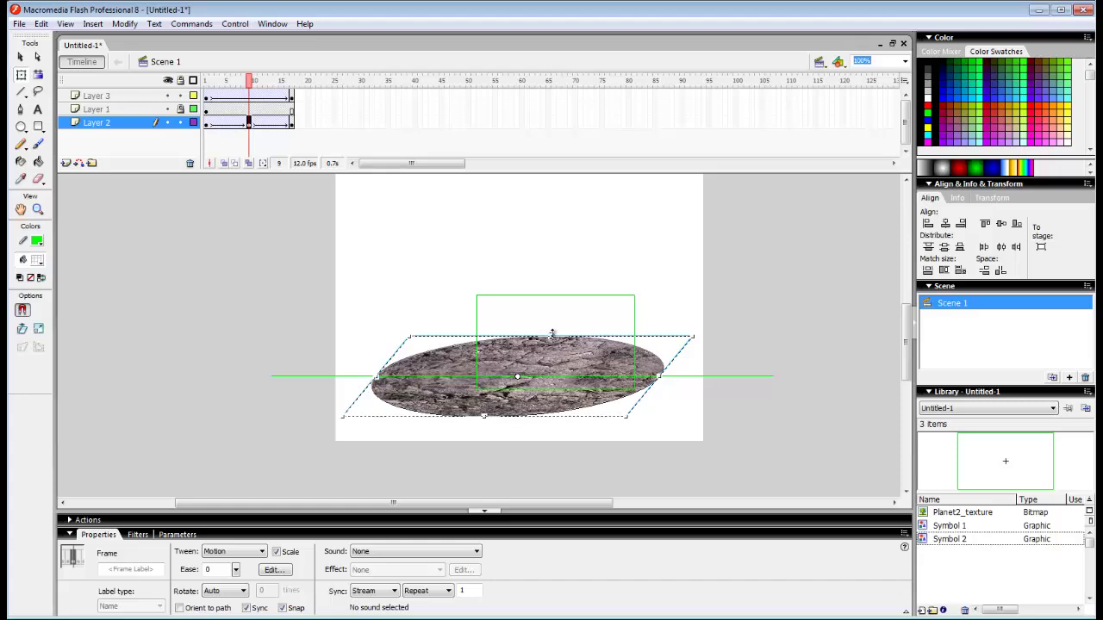
left_click(549, 335)
left_click_drag(271, 79, 189, 166)
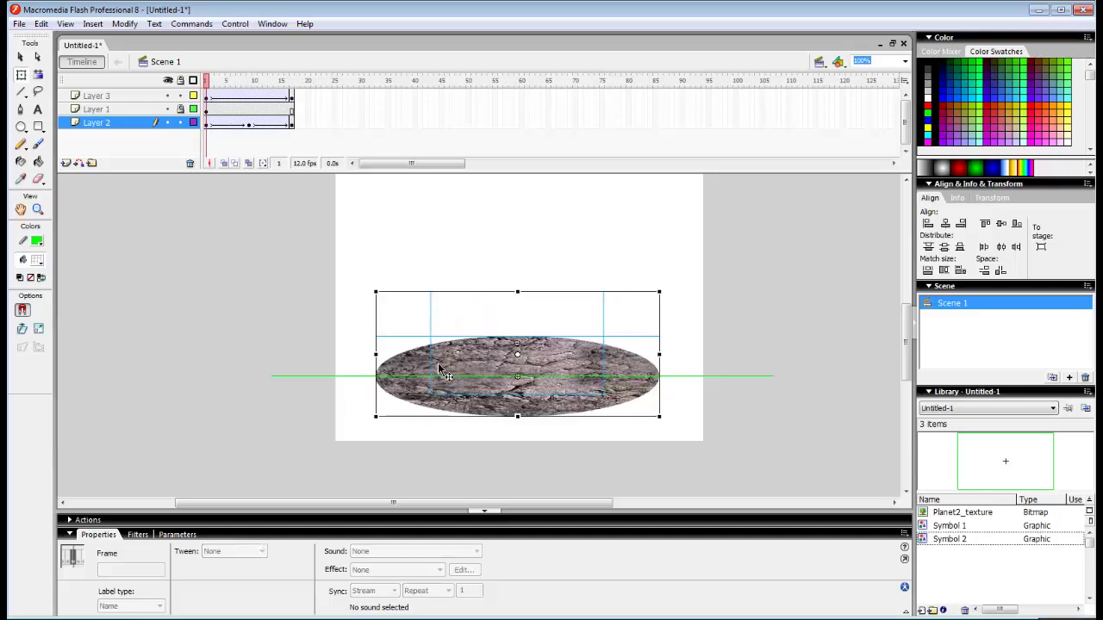
Examine the disc and frame rectangle up close at 200% and preview how the skewed ellipse moves through the tween.
left_click(37, 209)
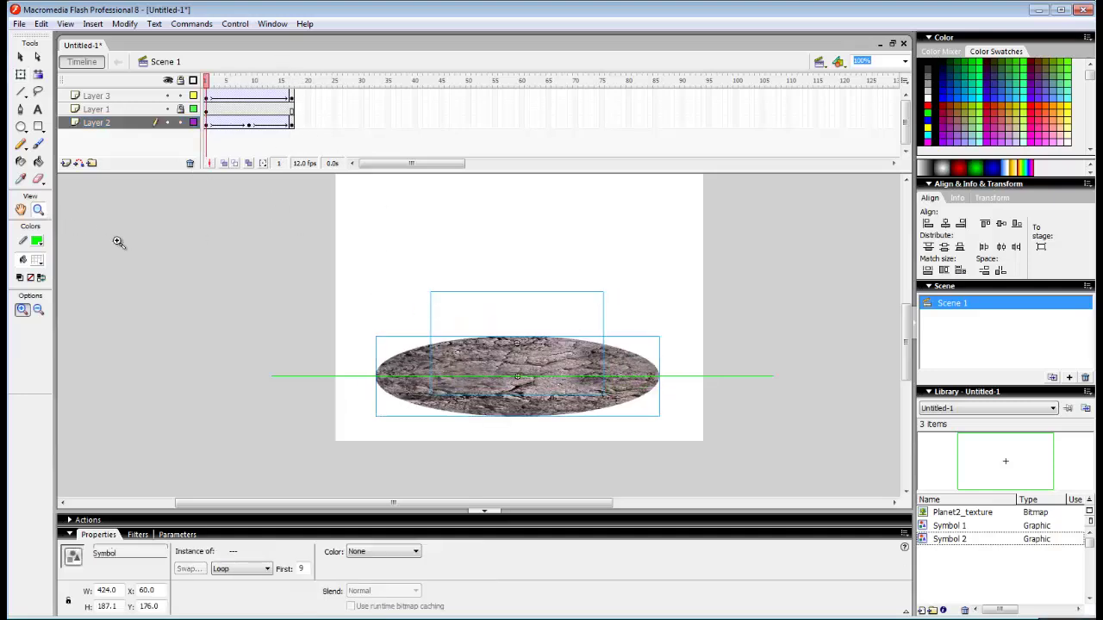
left_click(517, 379)
left_click_drag(346, 358, 417, 383)
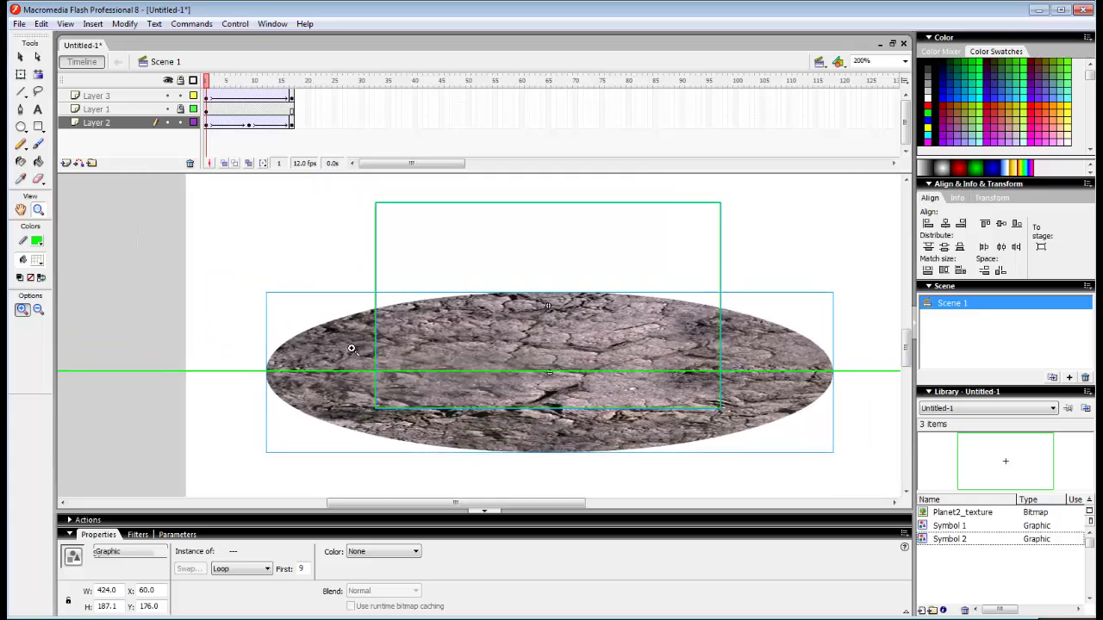
left_click(38, 147)
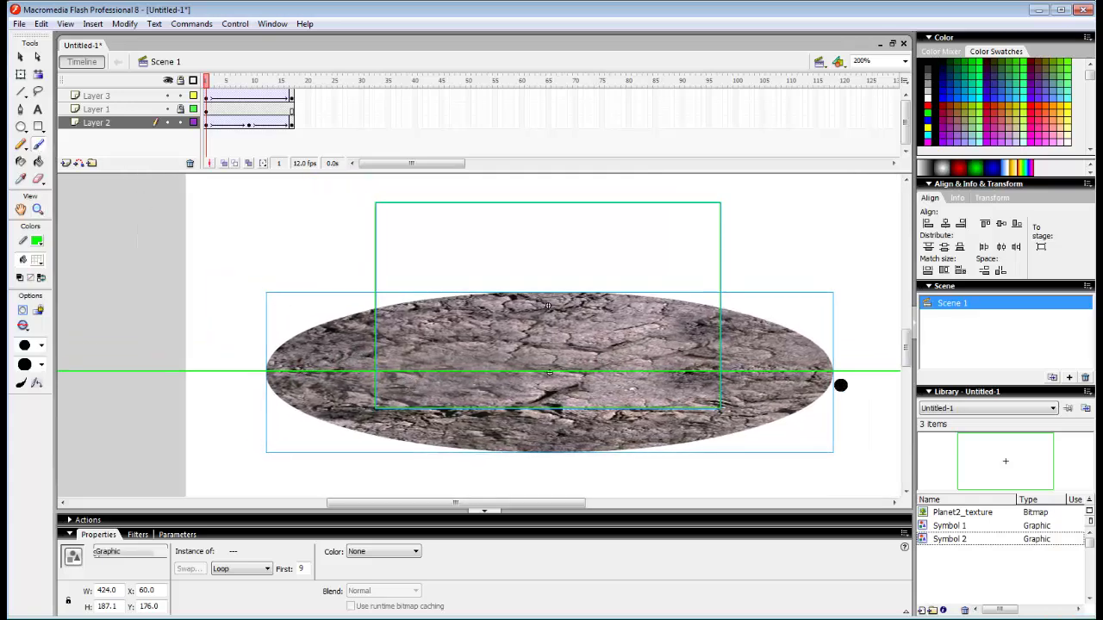
left_click_drag(210, 90, 206, 165)
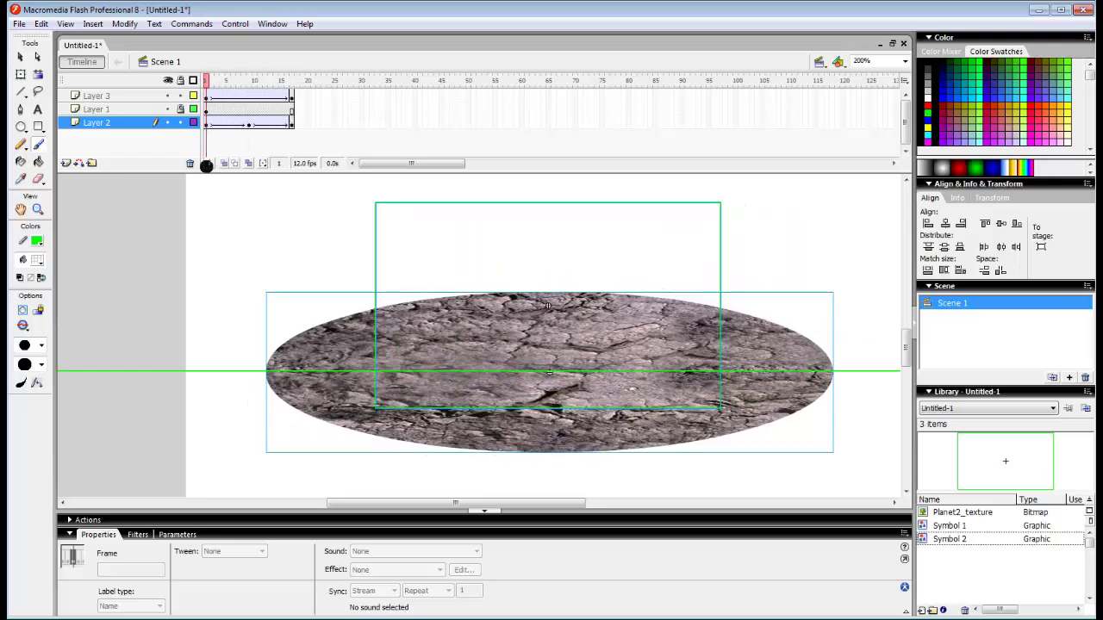
left_click_drag(222, 90, 172, 166)
key("z")
left_click(477, 327, "alt")
key("q")
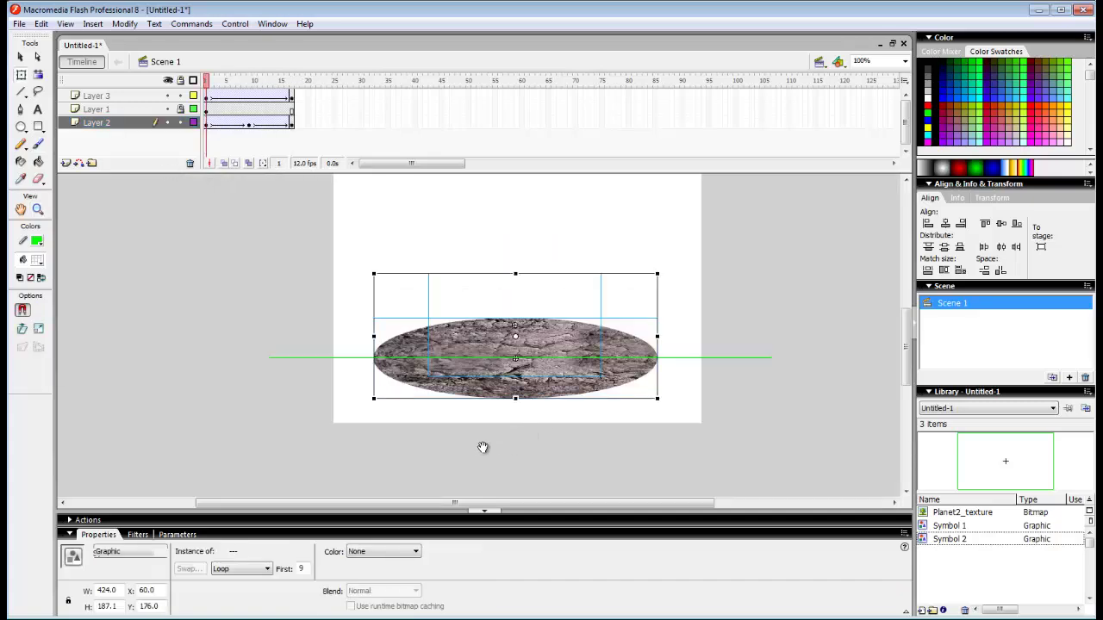
left_click(598, 449)
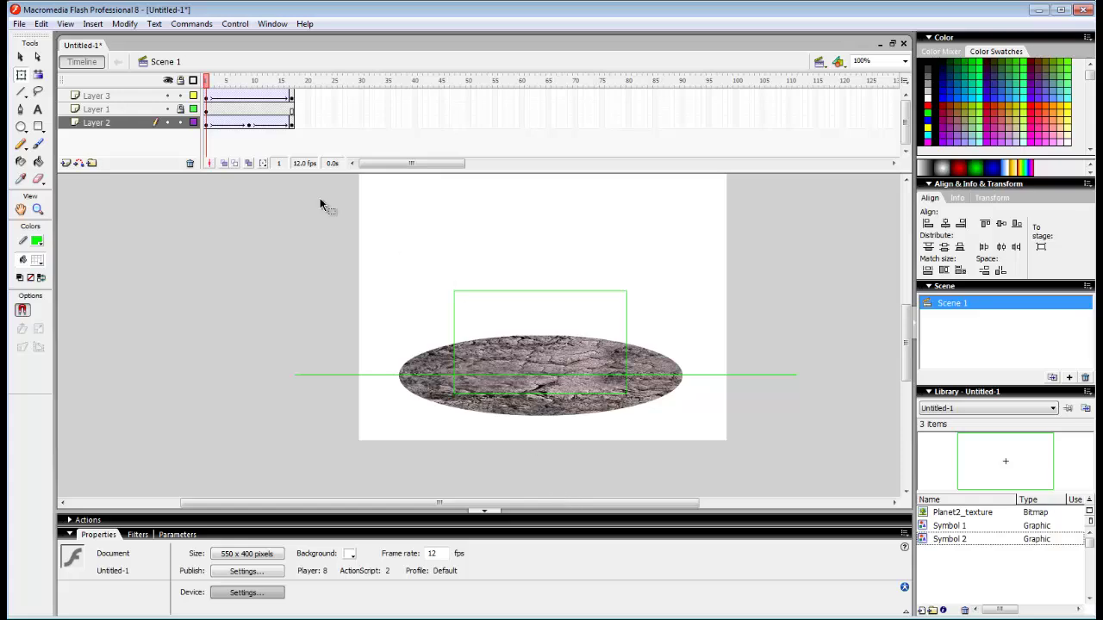
key("Return")
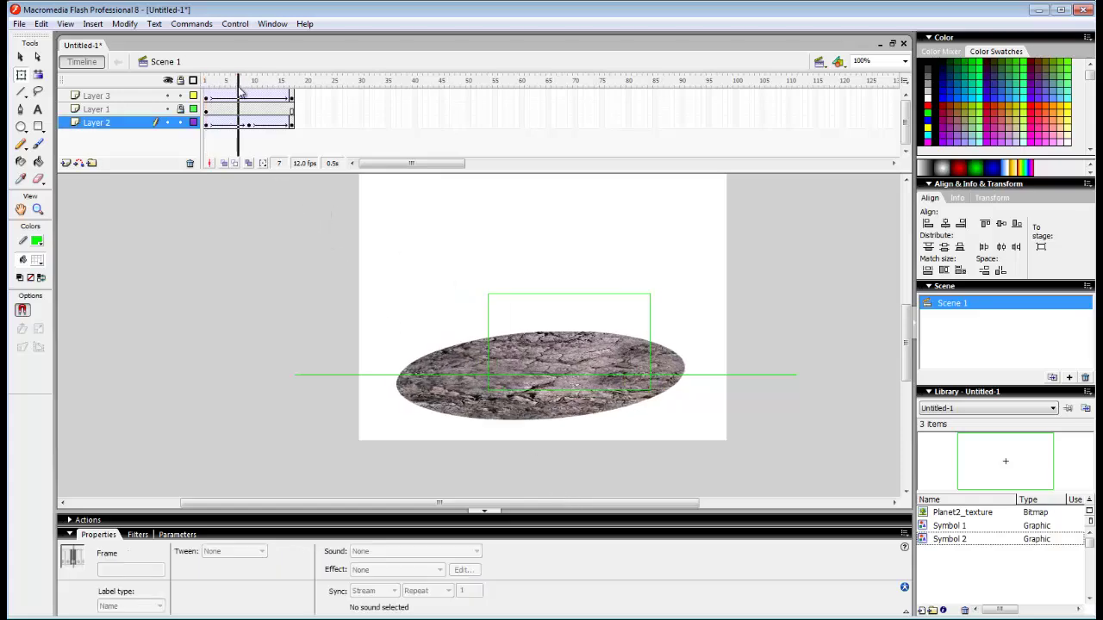
Clear the keyframes at frames 9 and 17 of Layer 2 and remove its motion tween, leaving only the first keyframe.
left_click(248, 125)
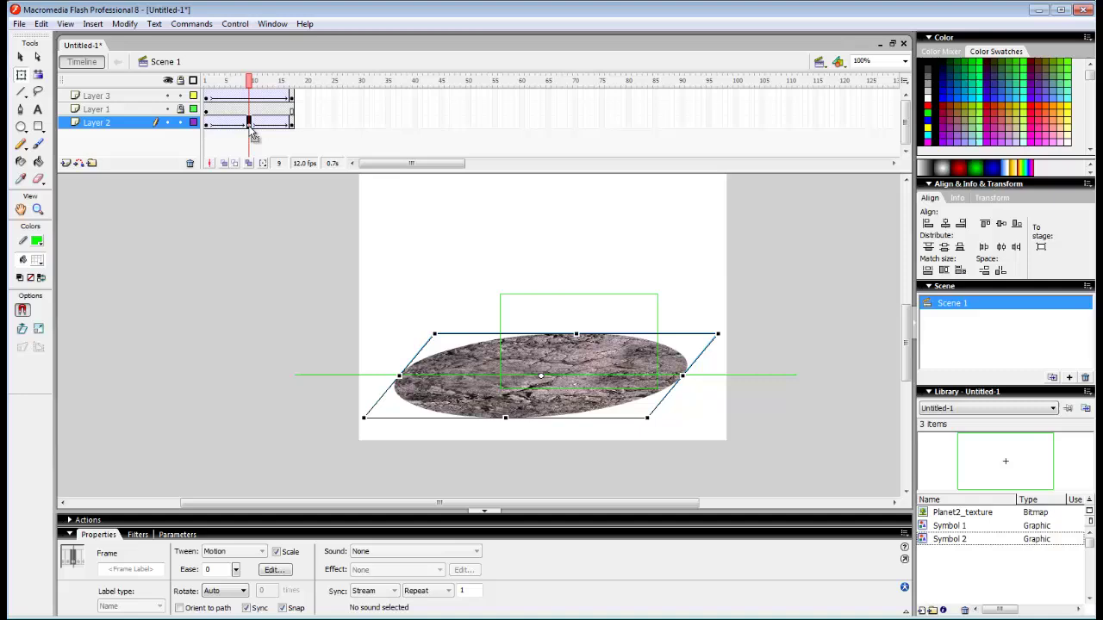
left_click(287, 125, "shift")
right_click(288, 127)
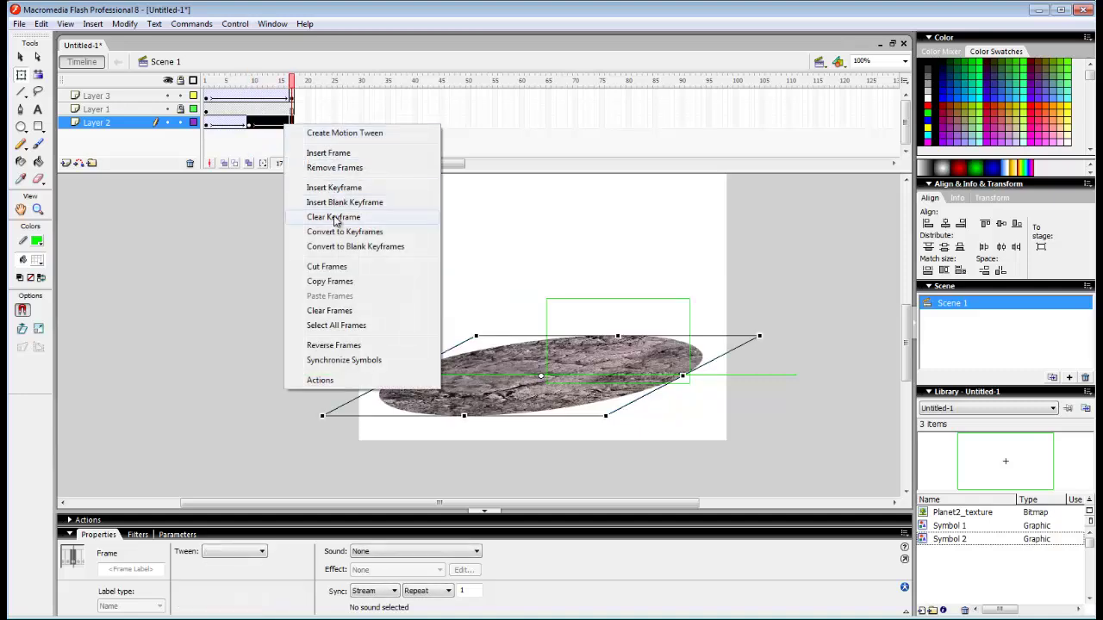
left_click(409, 217)
right_click(256, 128)
left_click(298, 135)
key("Return")
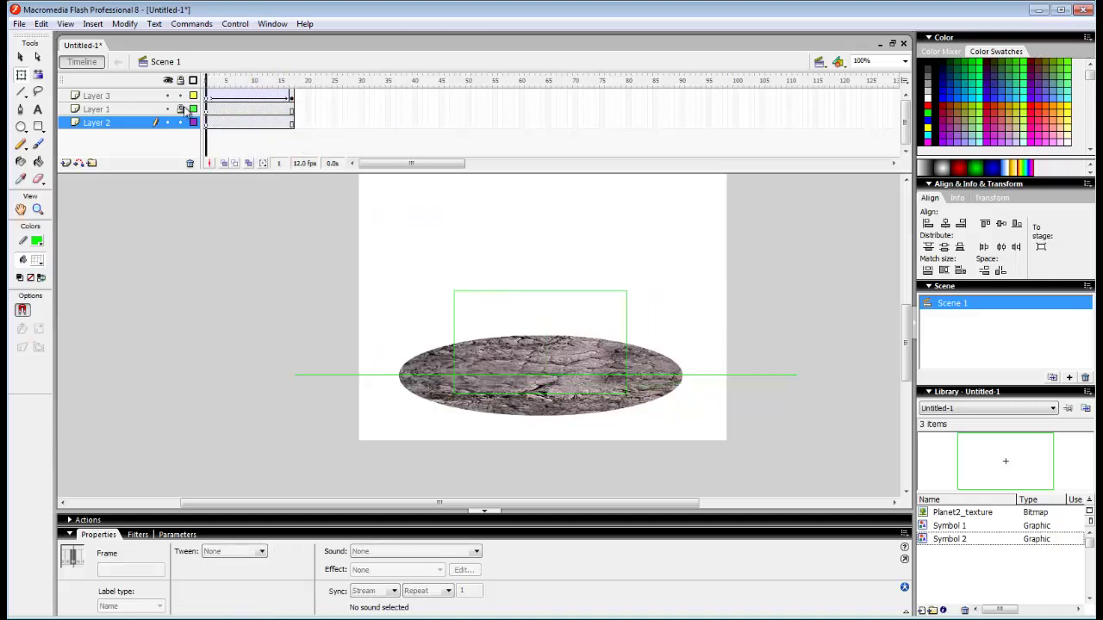
left_click(237, 126)
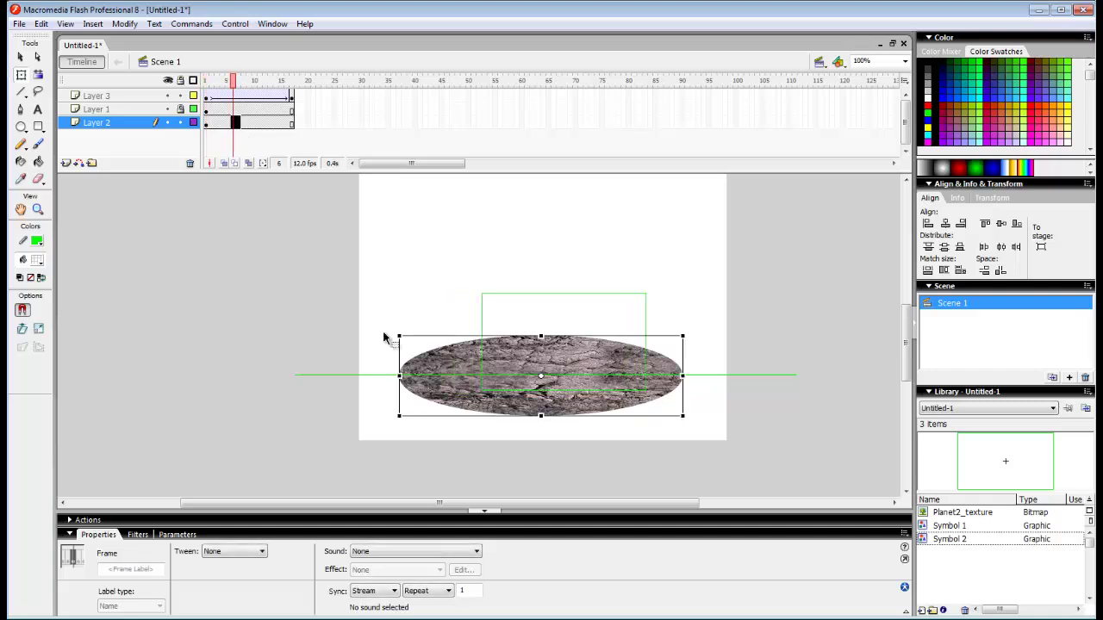
Open Symbol 1 from the library and convert its rock disc shape into a nested graphic symbol.
left_click(948, 526)
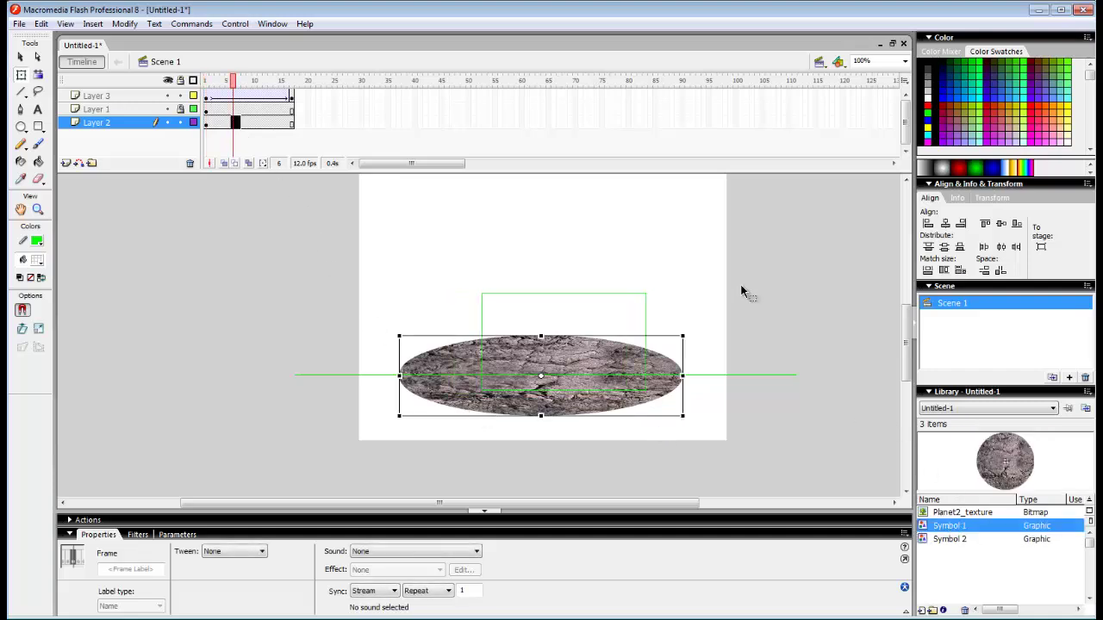
left_click(726, 251)
double_click(1004, 466)
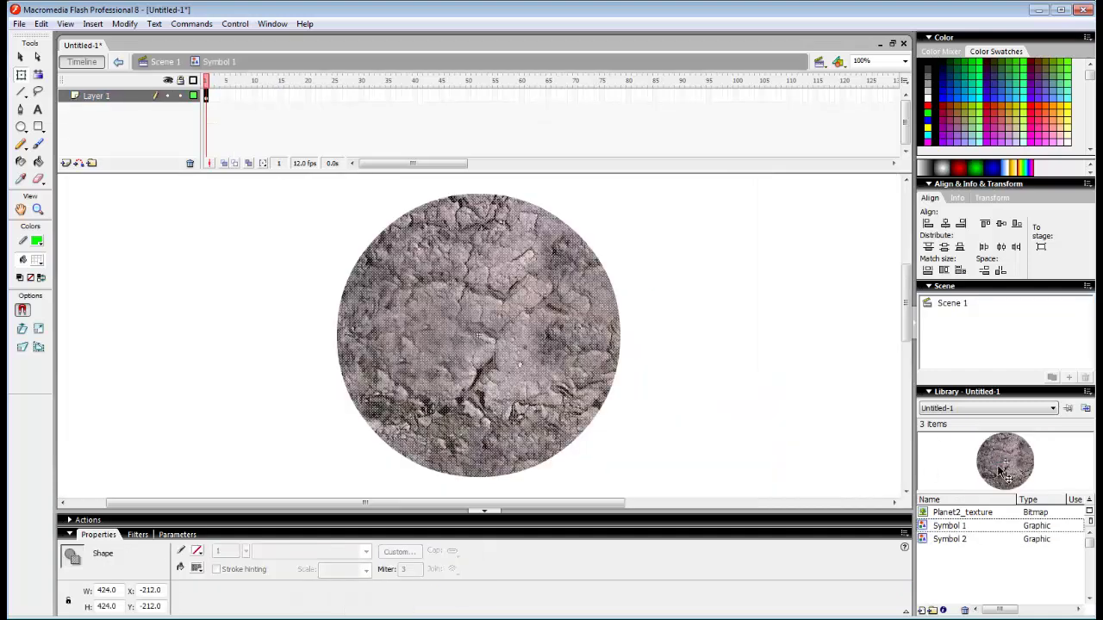
left_click(661, 296)
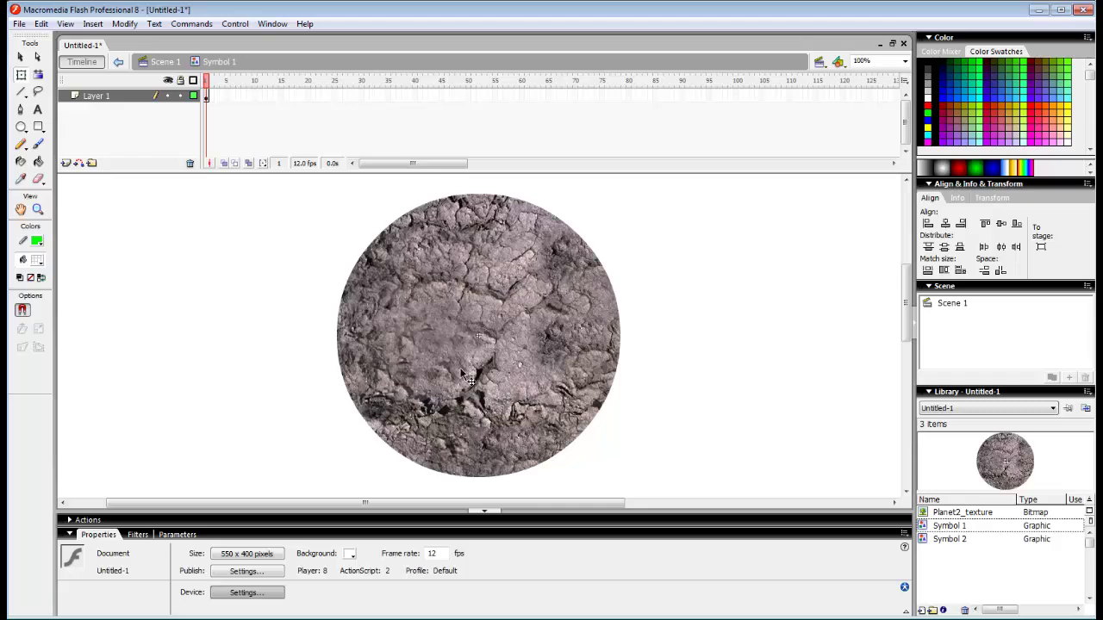
right_click(461, 298)
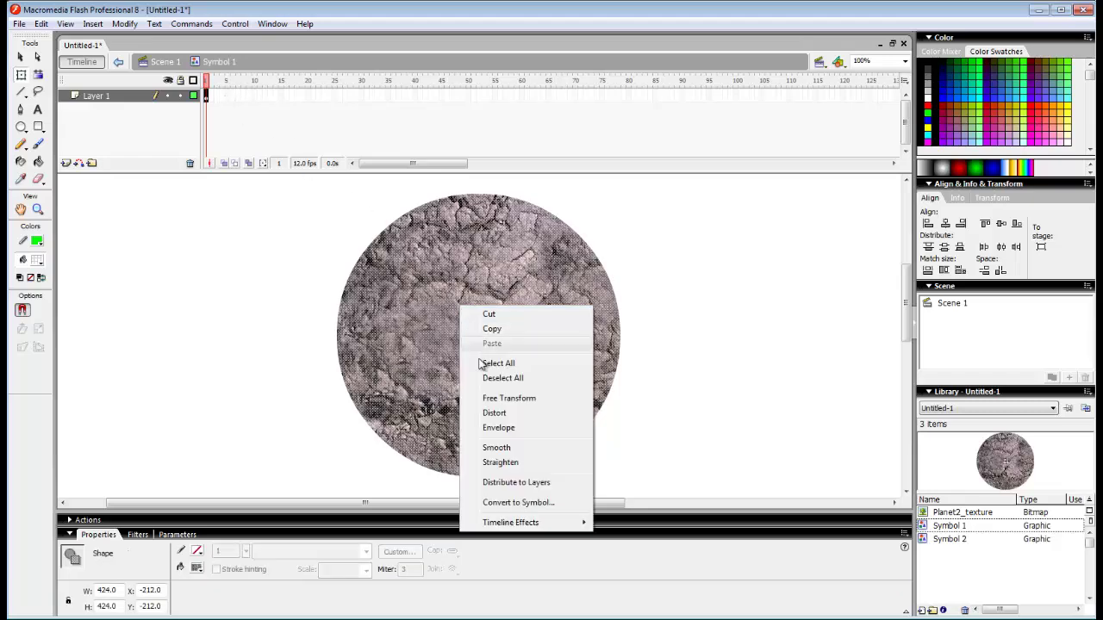
left_click(517, 504)
left_click(661, 207)
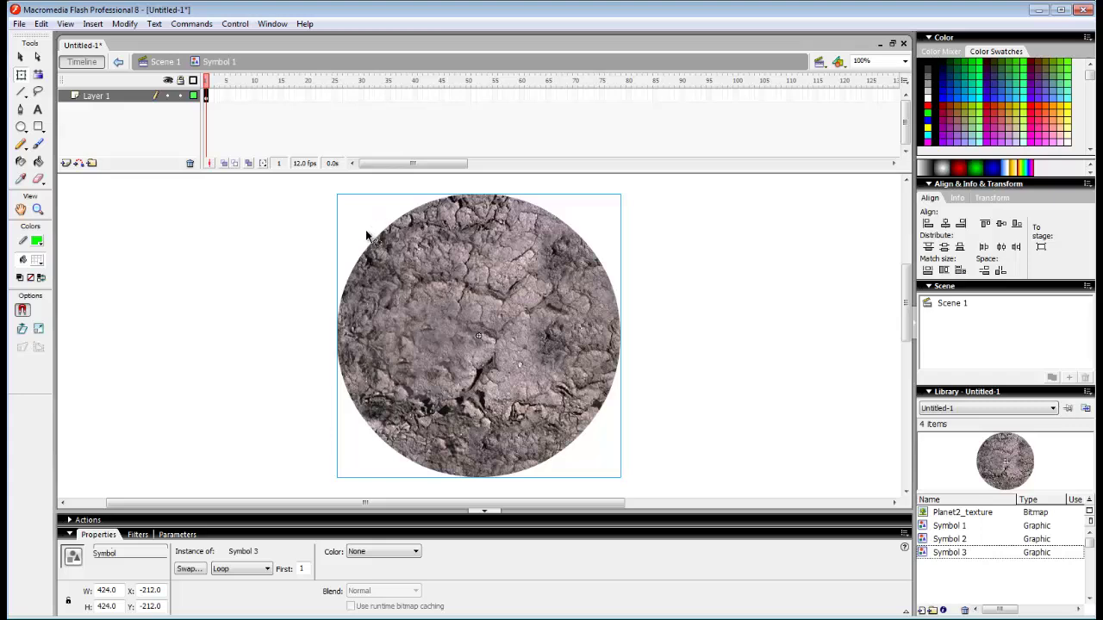
Add a keyframe at frame 15 inside Symbol 1 and rotate the disc half a turn.
left_click(286, 96)
left_click(280, 96)
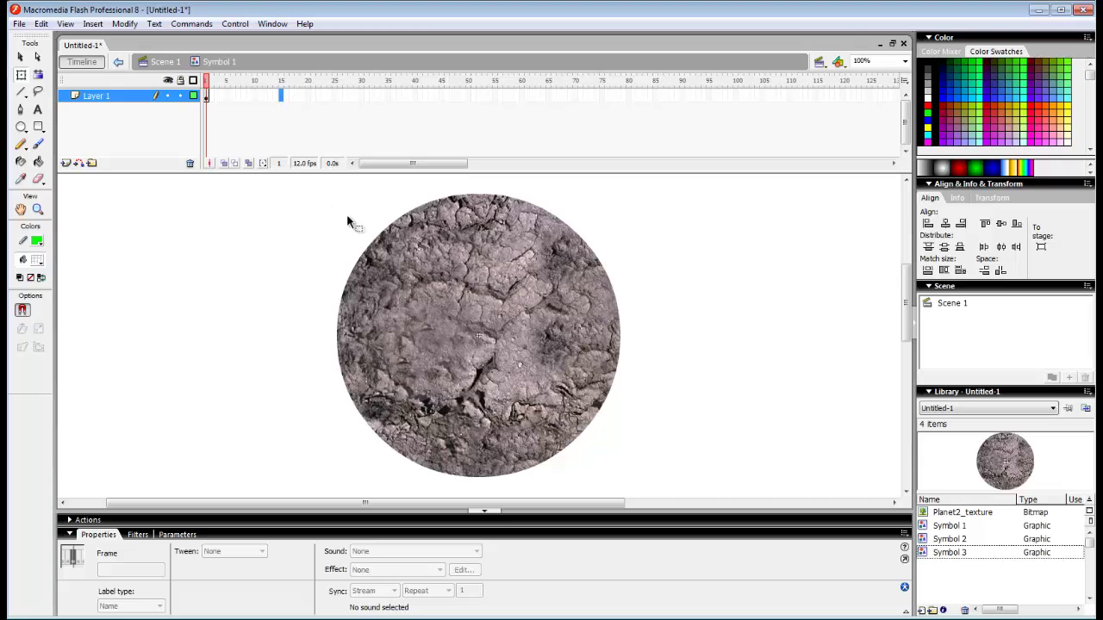
key("F6")
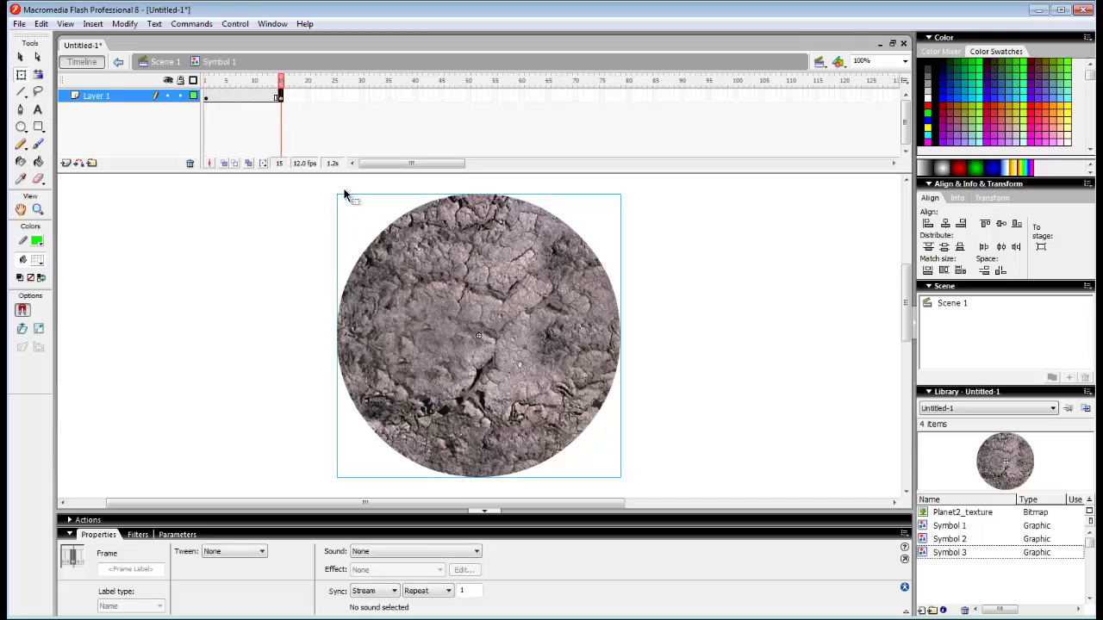
left_click(517, 315)
mouse_move(628, 185)
left_mouse_down()
mouse_move(684, 270)
mouse_move(630, 441)
mouse_move(428, 502)
mouse_move(333, 479)
left_mouse_up()
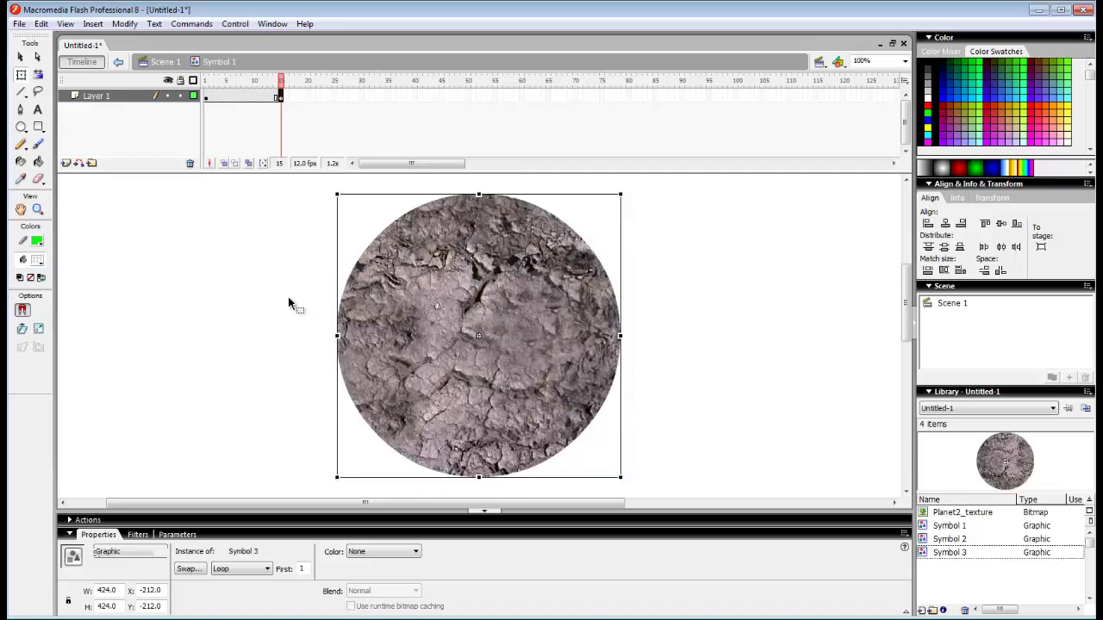
Create a motion tween between the disc's keyframes in Symbol 1, scrub through the rotation, and return to Scene 1.
right_click(257, 98)
left_click(289, 108)
left_click_drag(257, 83, 249, 103)
left_click(173, 64)
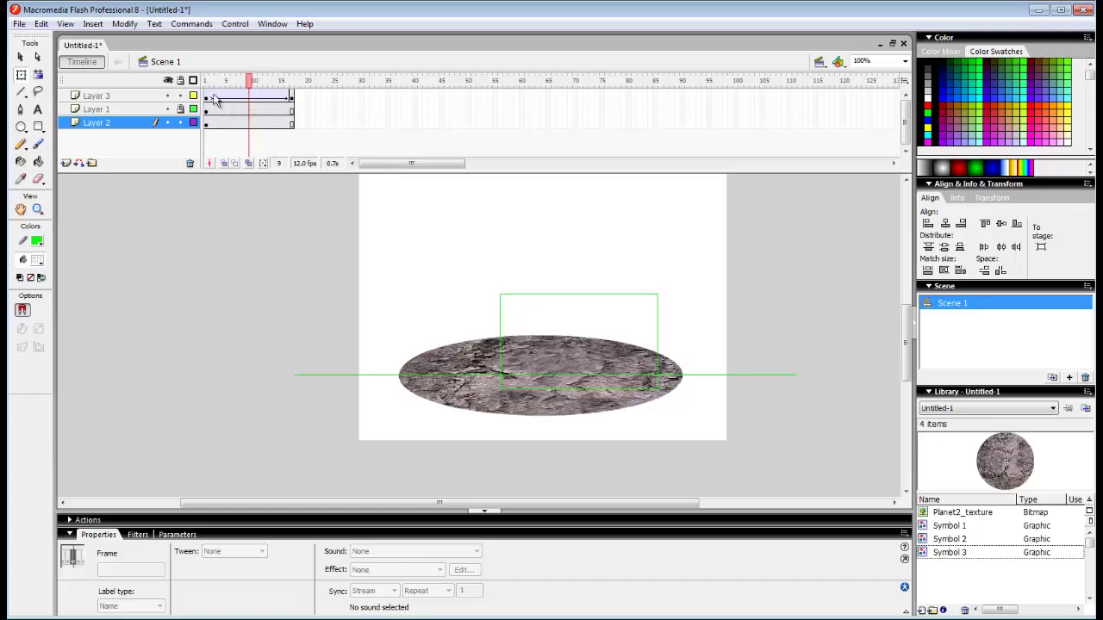
Remove the motion tween and clear the frame 17 keyframe on Layer 3, and scrub the scene back to frame 1.
right_click(265, 97)
left_click(290, 106)
right_click(293, 96)
left_click(338, 189)
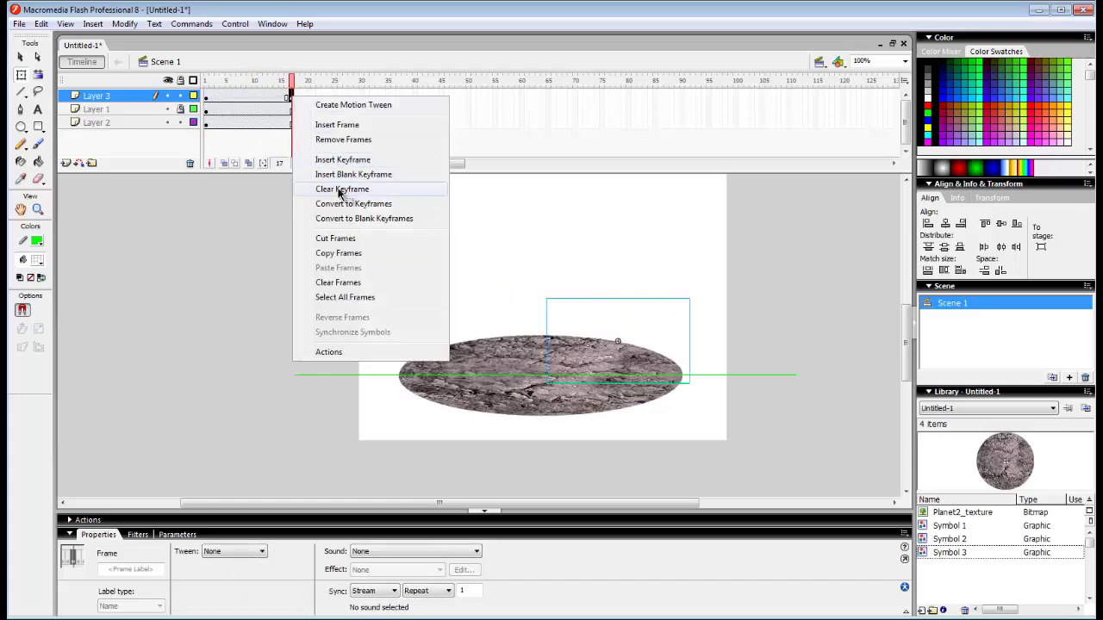
left_click_drag(290, 82, 190, 133)
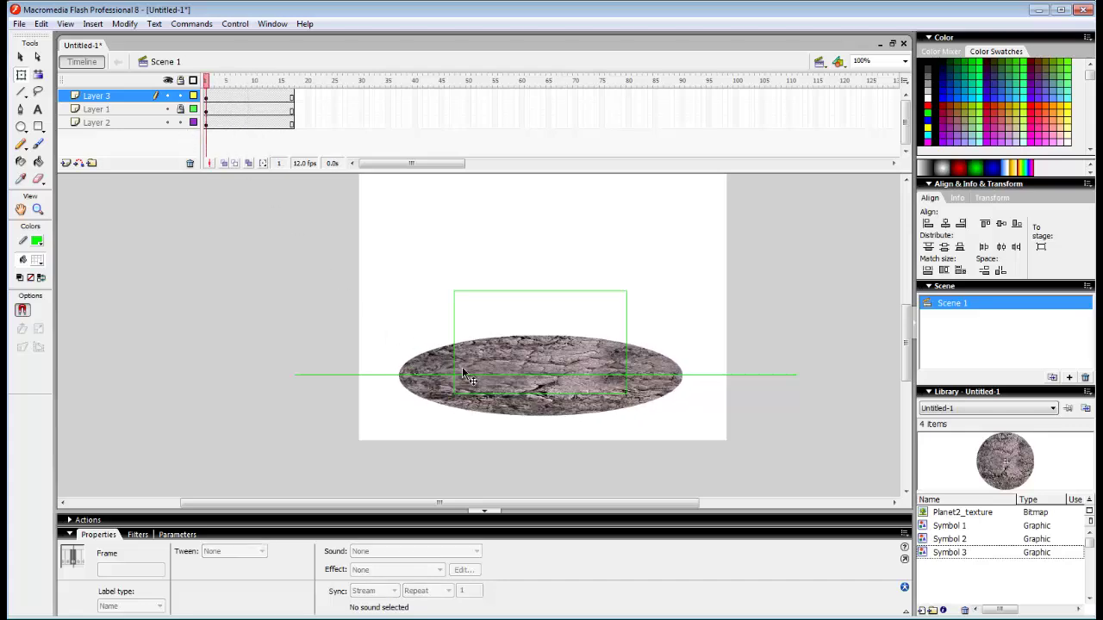
Open Symbol 3 for editing from the library and deselect its disc shape.
double_click(1017, 475)
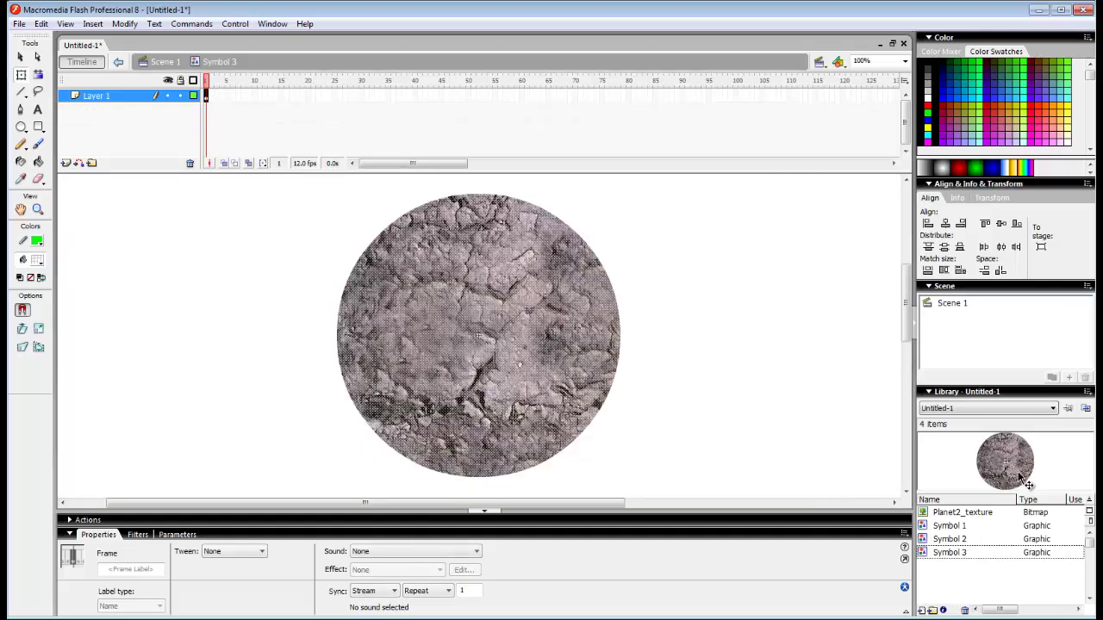
left_click(967, 552)
left_click(963, 526)
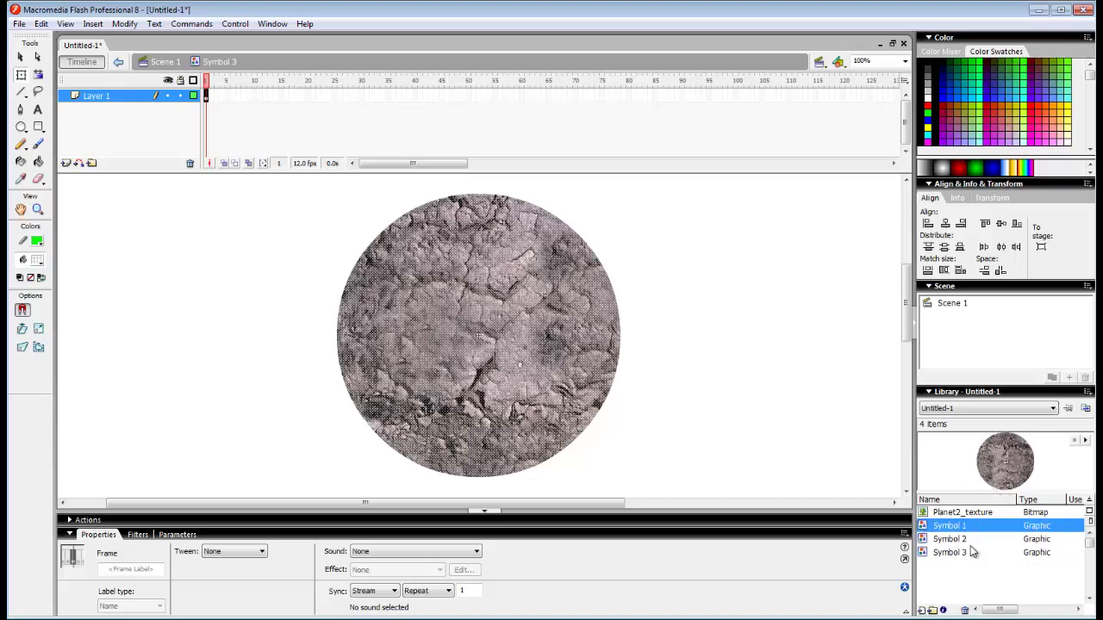
left_click(969, 552)
left_click(694, 410)
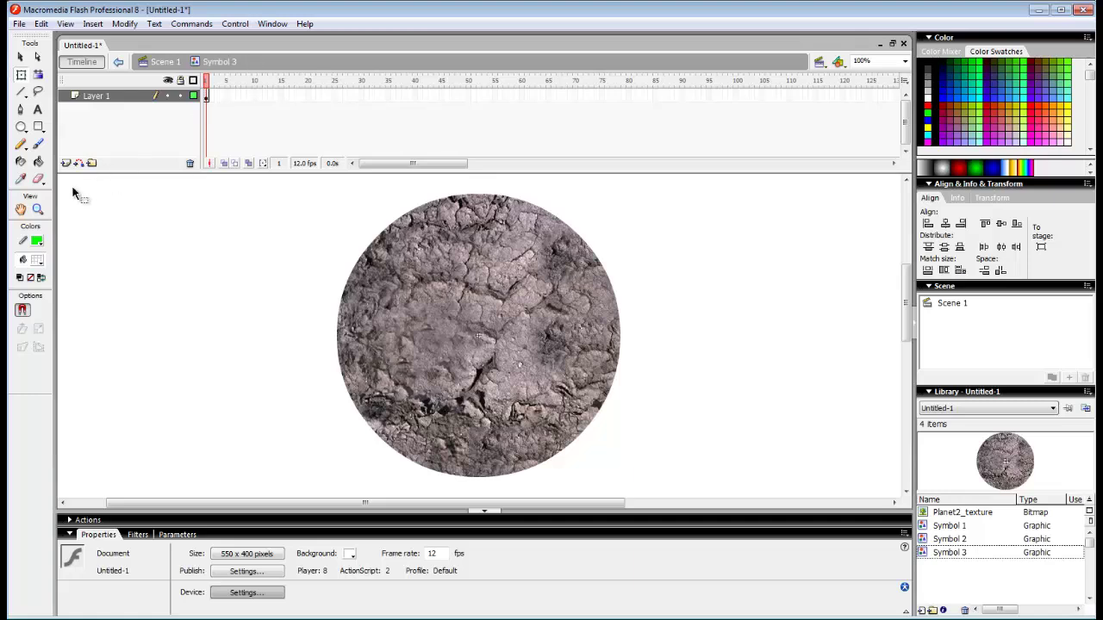
Add a new layer in Symbol 3 and draw a horizontal green line through the disc's centre, extending past both edges.
left_click(22, 126)
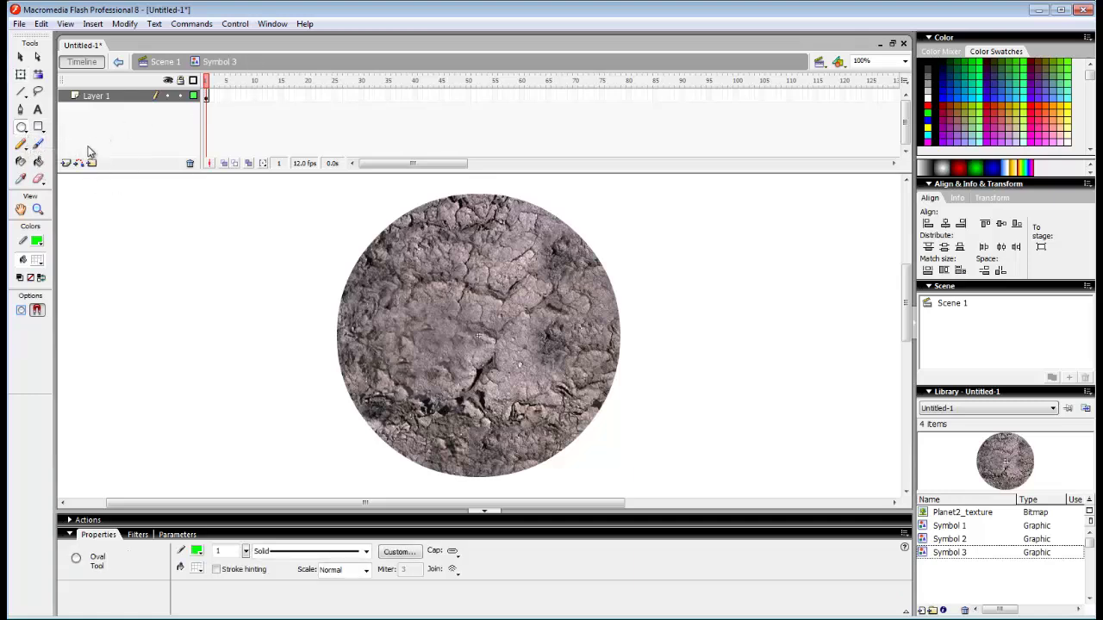
left_click(22, 91)
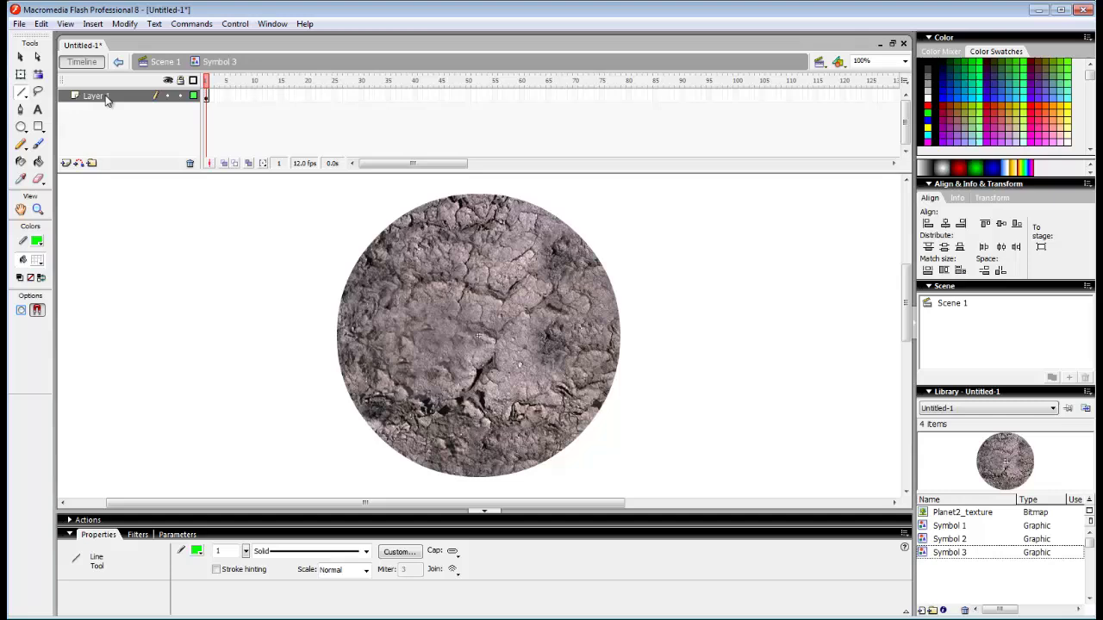
left_click(67, 164)
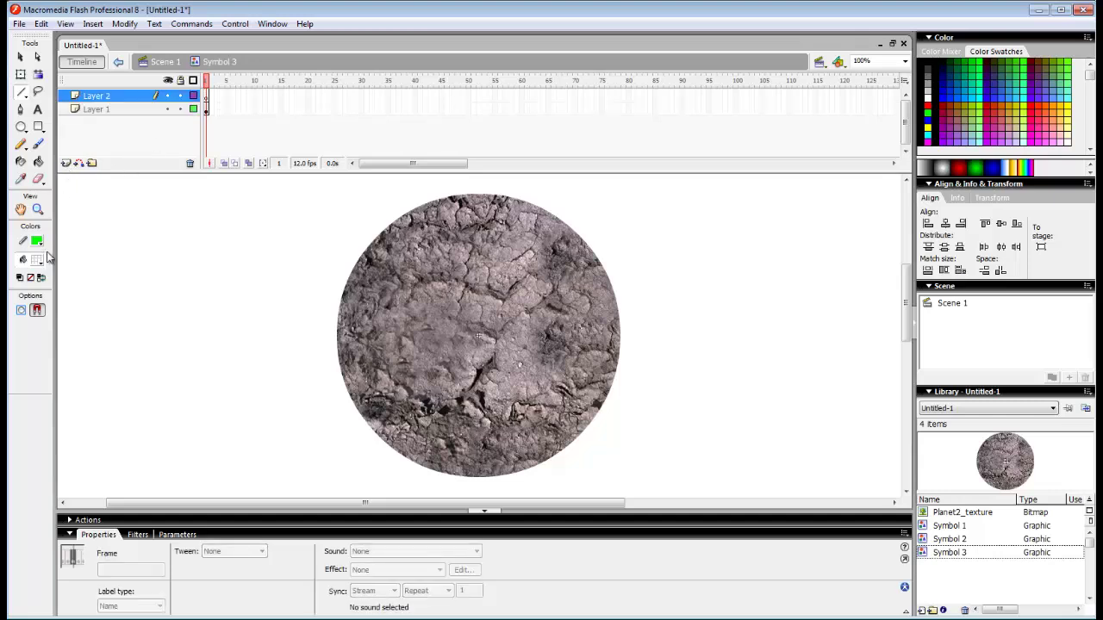
left_click_drag(315, 338, 689, 357)
key("q")
left_click(123, 96)
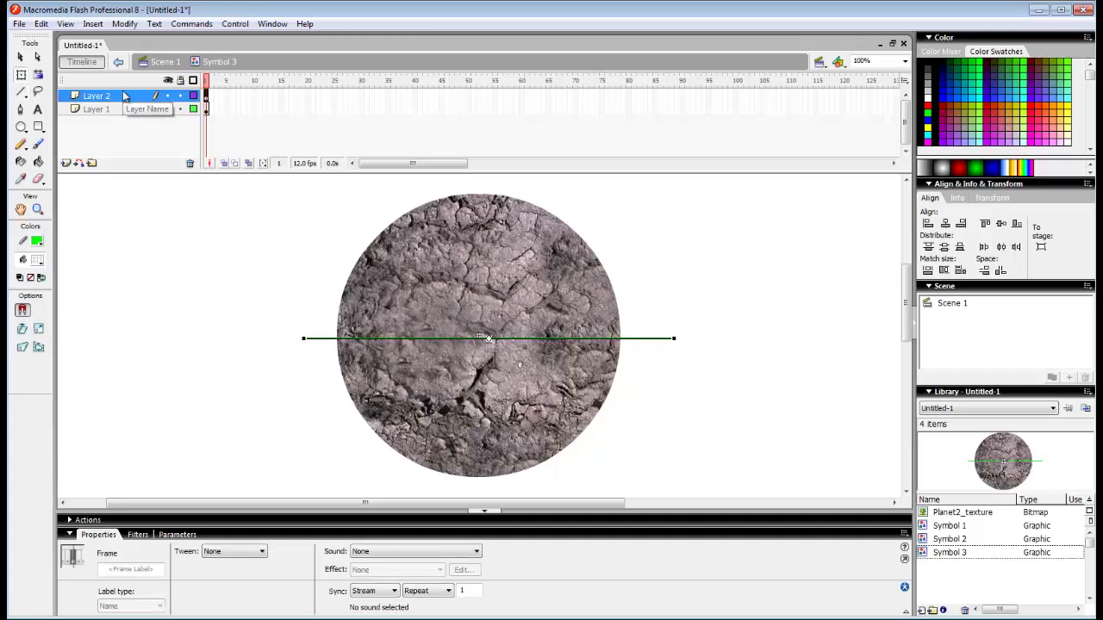
Shift the green horizontal line until its midpoint sits exactly on the disc's centre point.
key("shift+Left")
key("shift+Left")
key("Right")
key("Right")
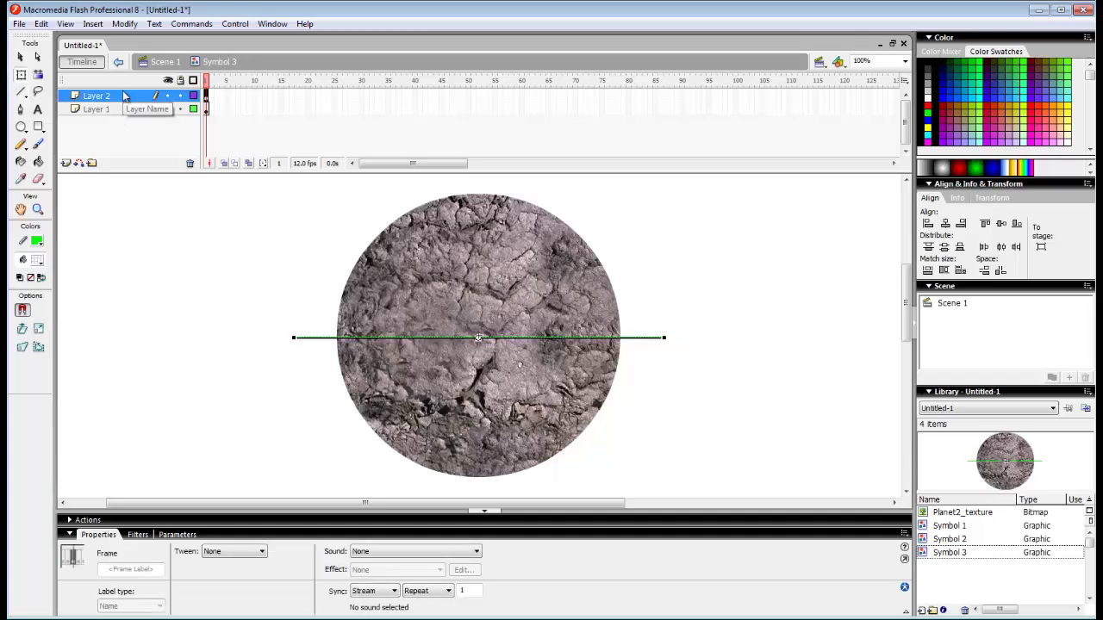
key("Up")
key("Up")
key("Up")
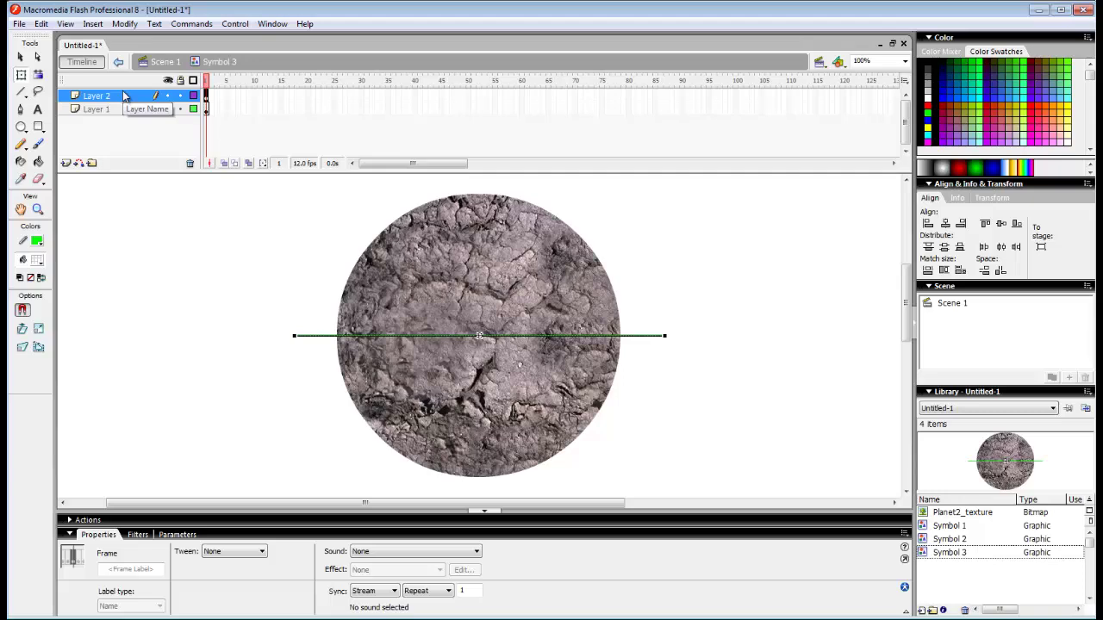
key("z")
left_click(485, 344)
key("v")
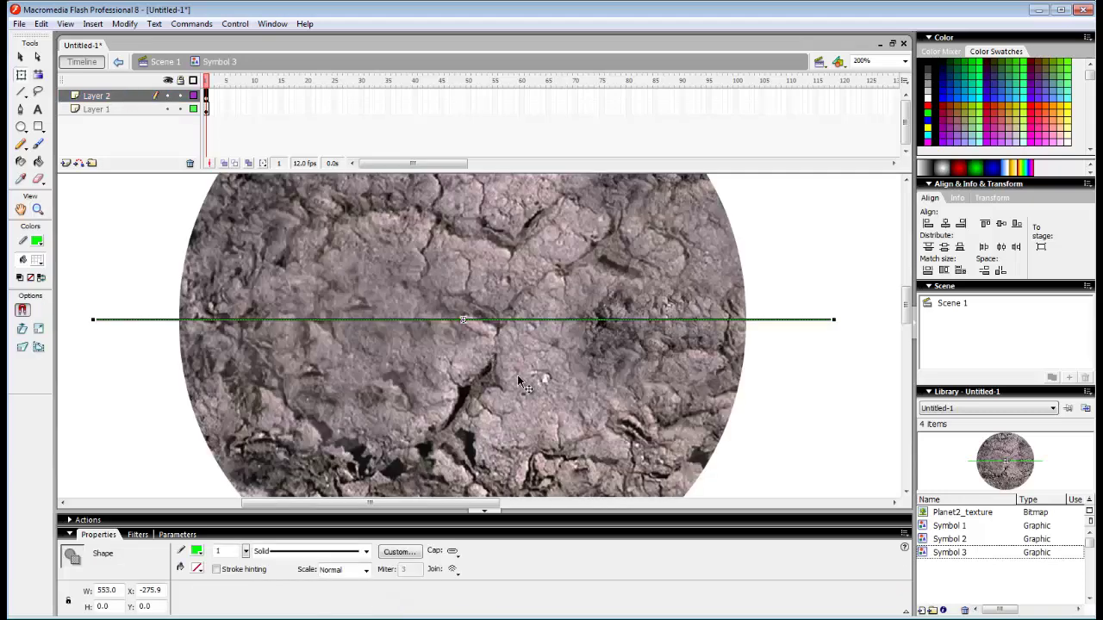
left_click(473, 307)
key("z")
left_click(476, 319, "alt")
Lock Layer 1 and add a copy of the line on Layer 2, rotated 90 degrees to run vertically through the disc's centre.
left_click(180, 109)
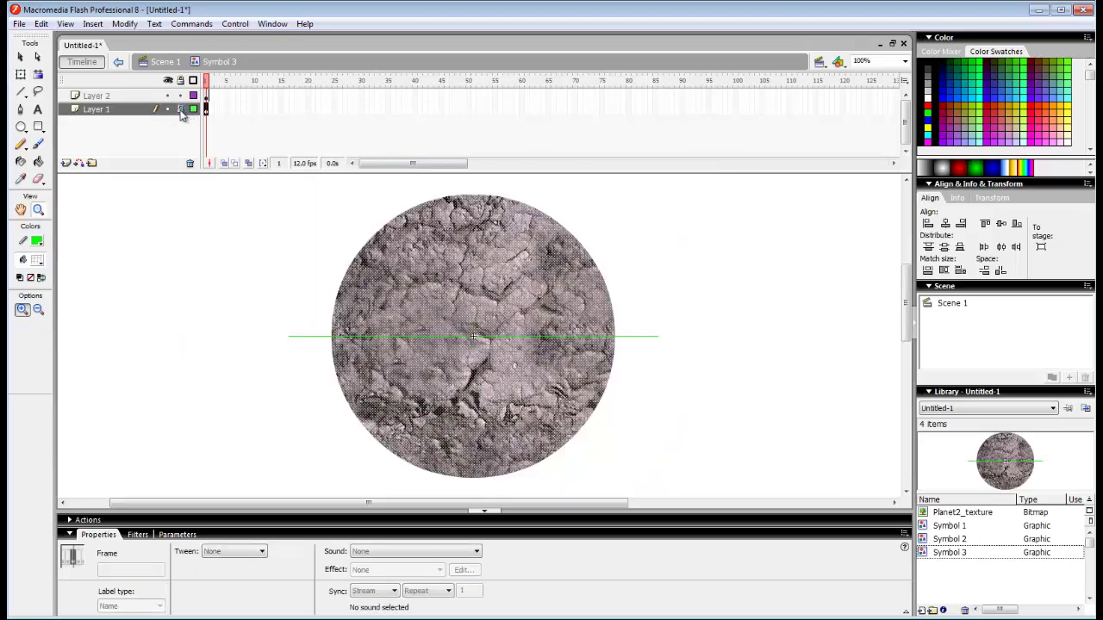
left_click(130, 96)
key("q")
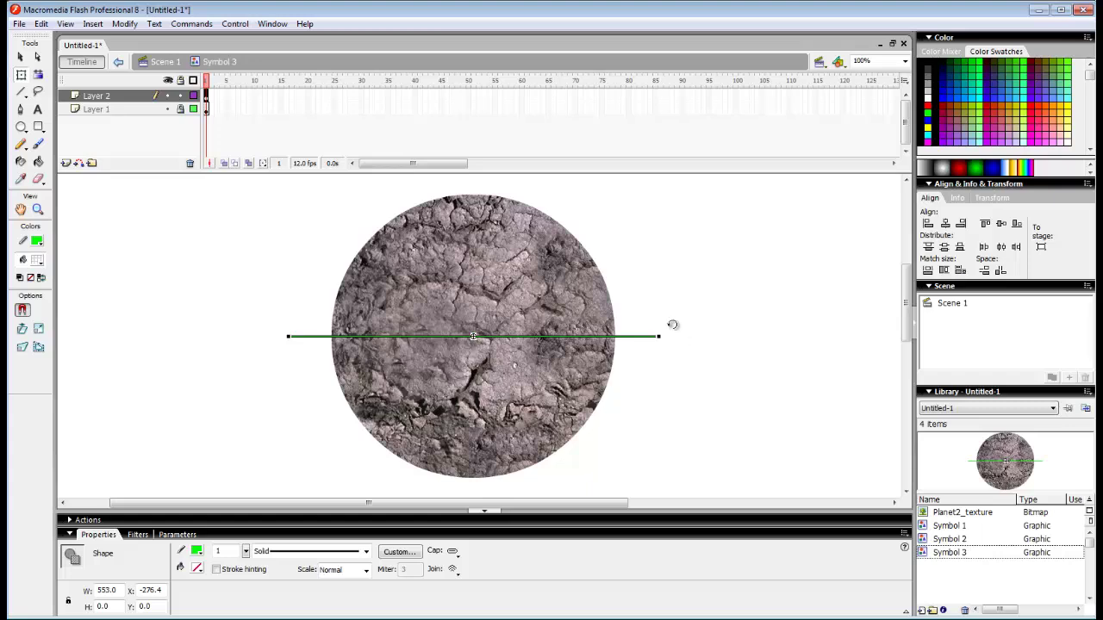
left_click_drag(672, 325, 473, 222)
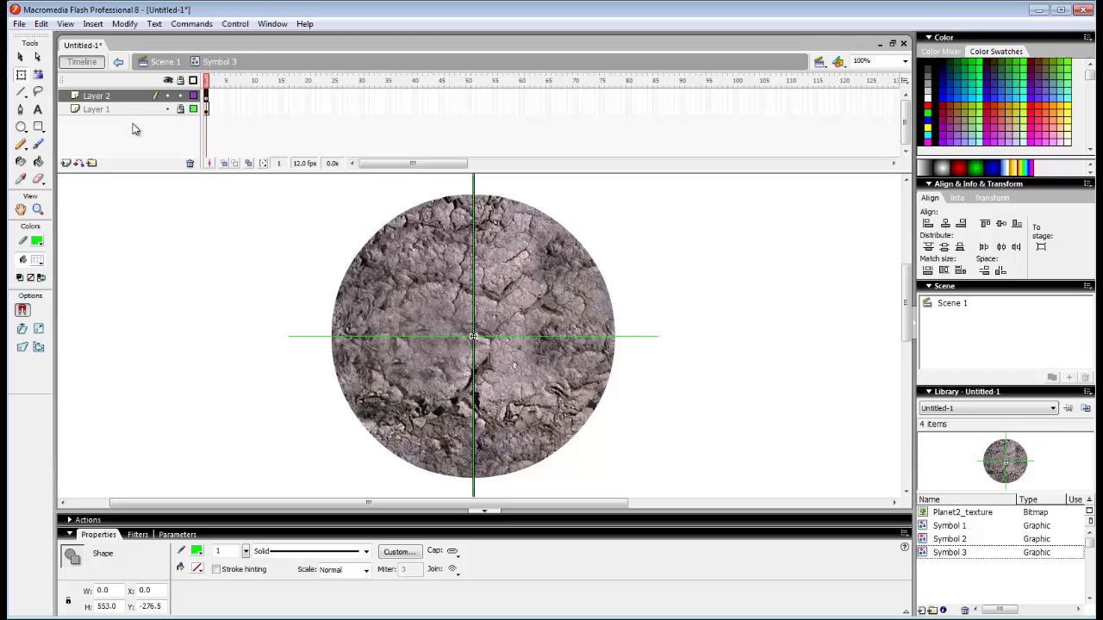
Add a copy of the green cross rotated 45 degrees about the disc's centre to form the diagonal guide lines.
left_click(120, 97)
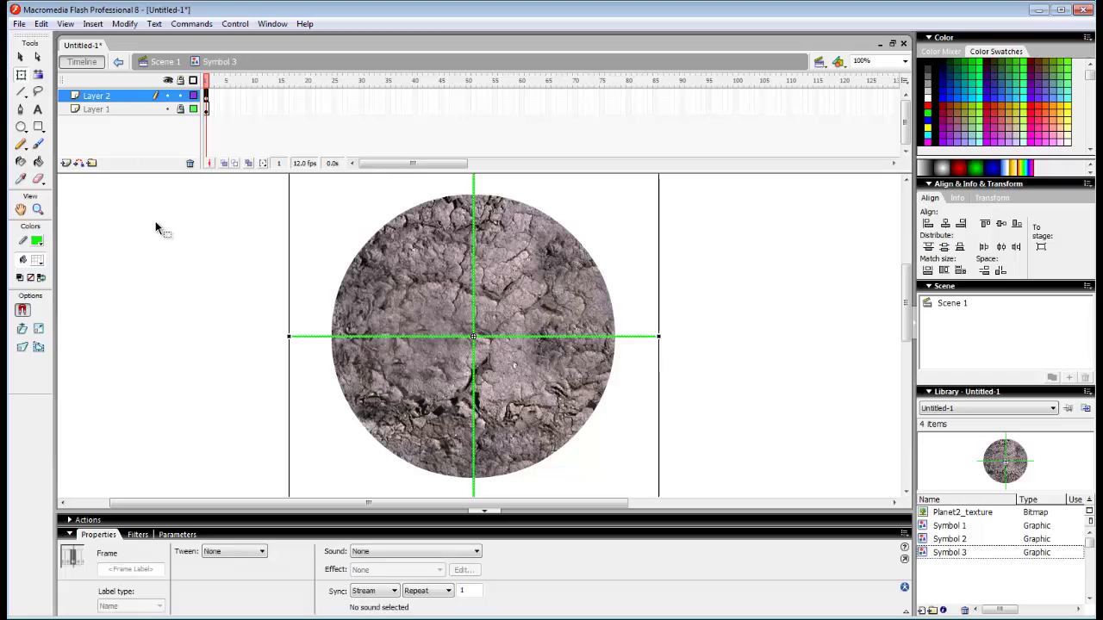
key("space")
left_click_drag(737, 381, 747, 324)
left_click_drag(681, 467, 680, 465)
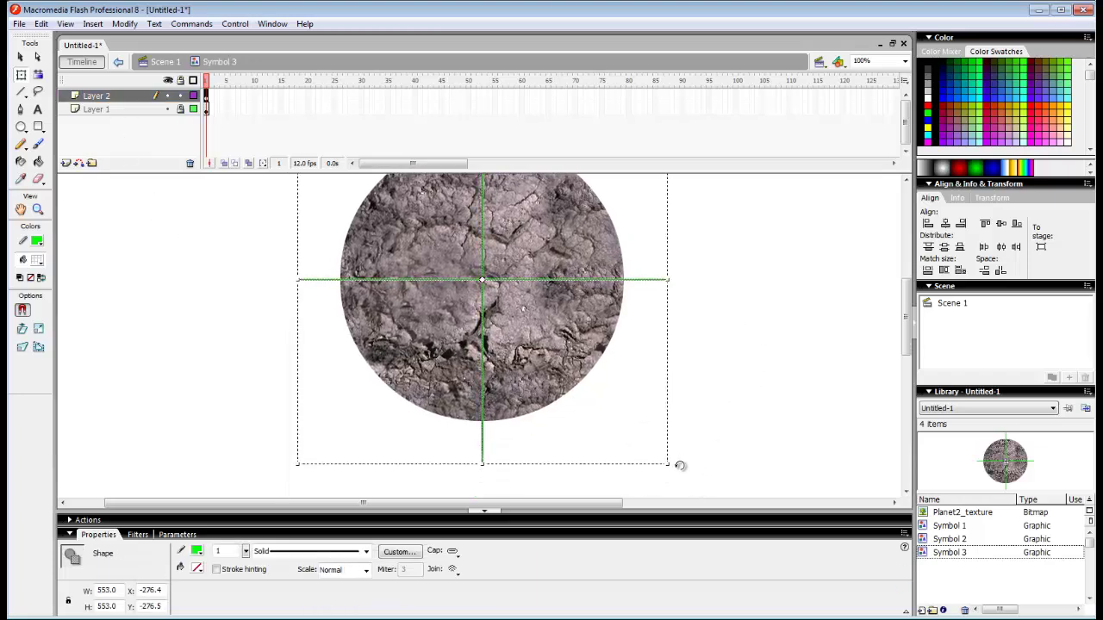
left_click_drag(598, 515, 585, 537)
key("space")
left_click_drag(731, 353, 742, 393)
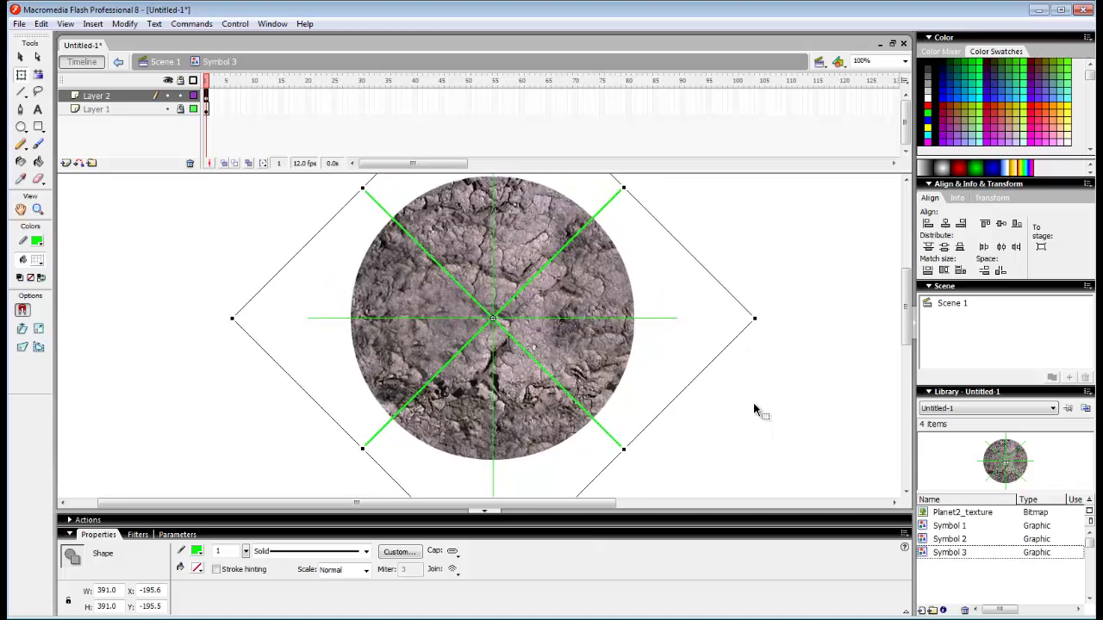
Add a rotated copy of all Layer 2 guide lines so the new spokes fall halfway between the existing ones.
left_click(113, 97)
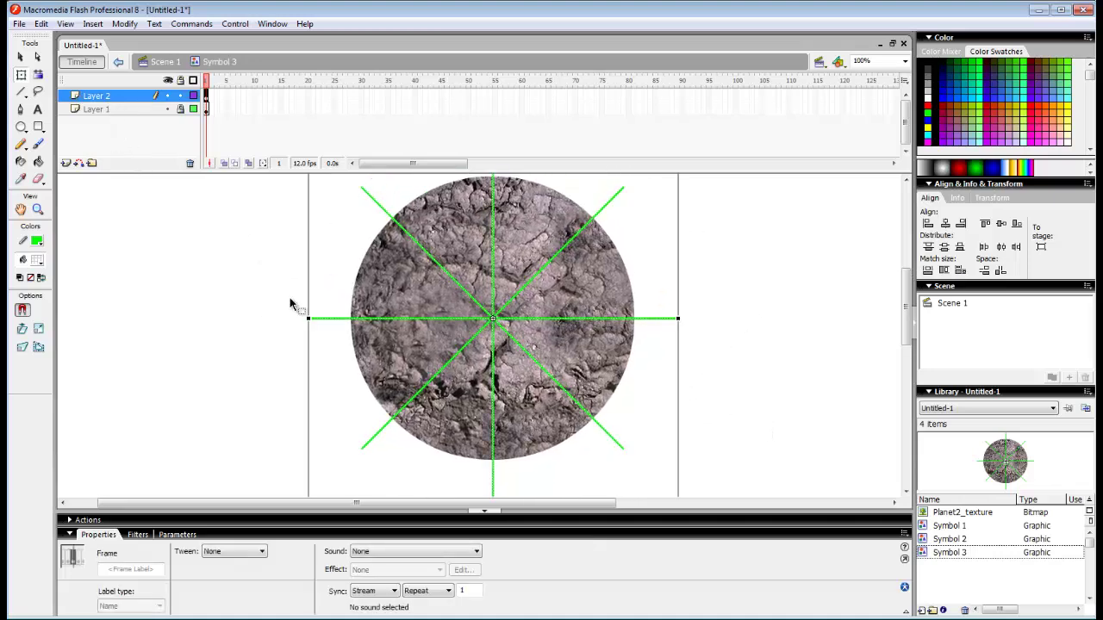
scroll(704, 422, "down", 3)
key("ctrl+a")
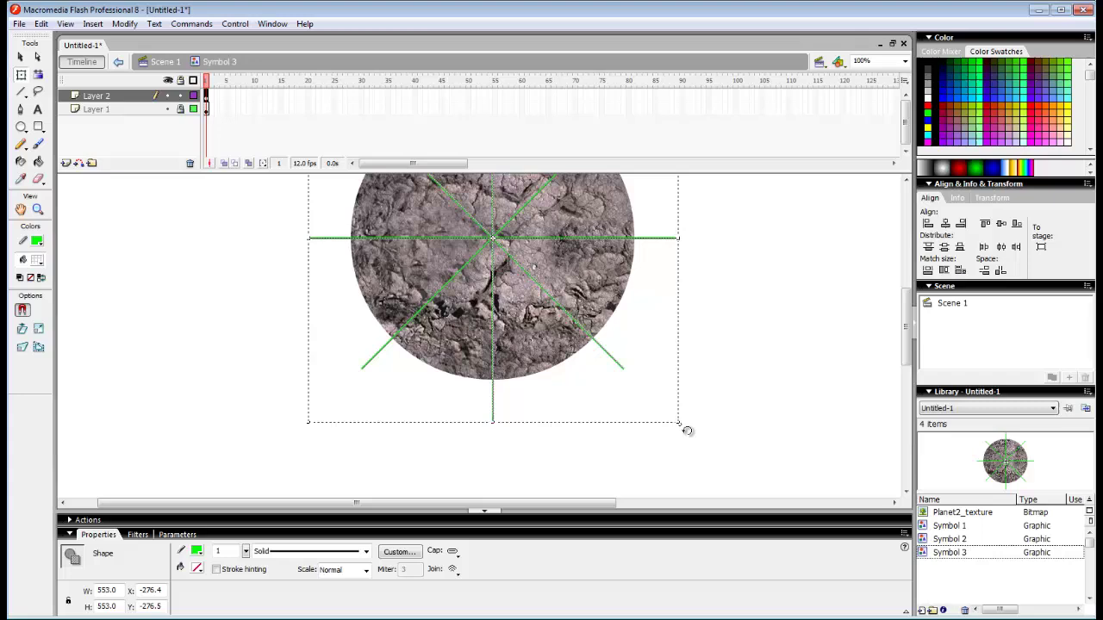
left_click_drag(653, 461, 606, 492)
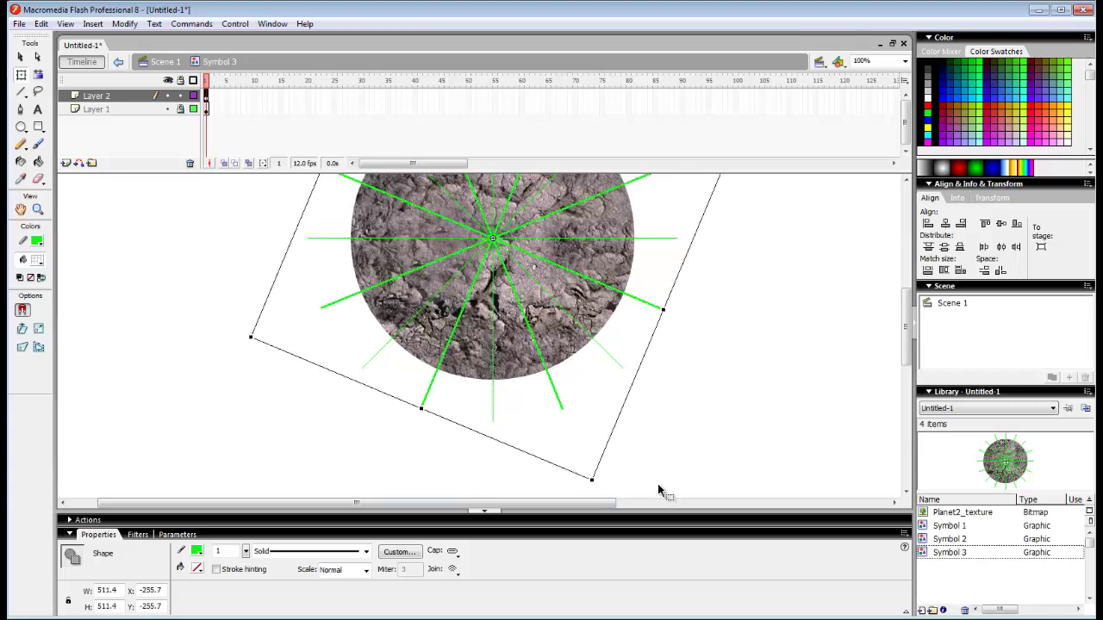
left_click(702, 375)
key("space")
left_click_drag(717, 362, 755, 445)
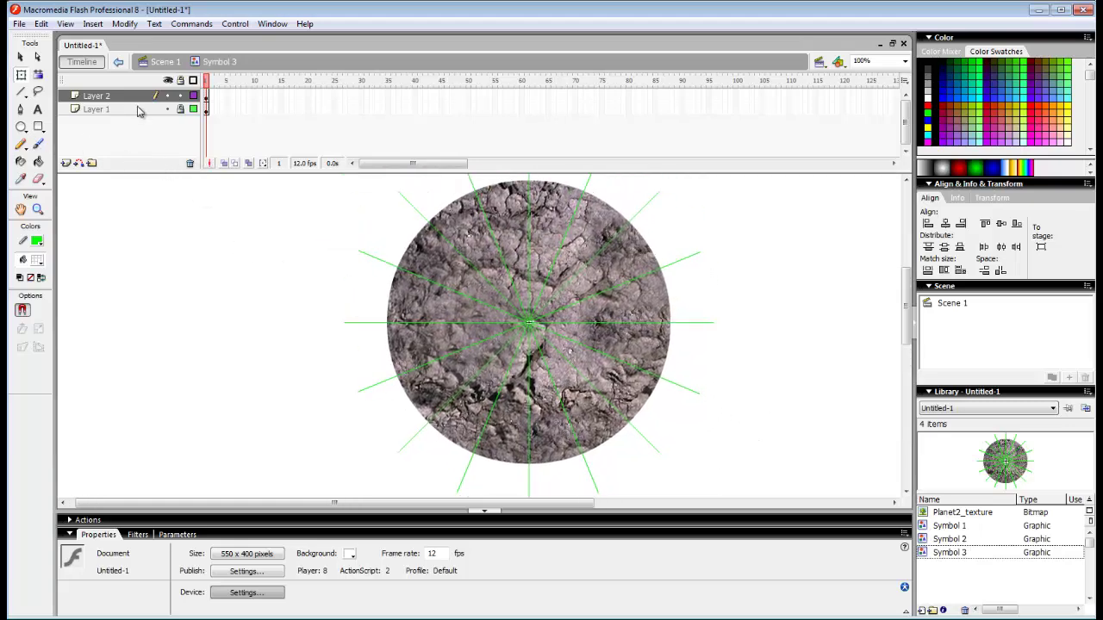
Unlock Layer 1 and outline the rock disc with a green stroke of width 1 using the Ink Bottle tool.
left_click(138, 110)
left_click(67, 231)
left_click(21, 162)
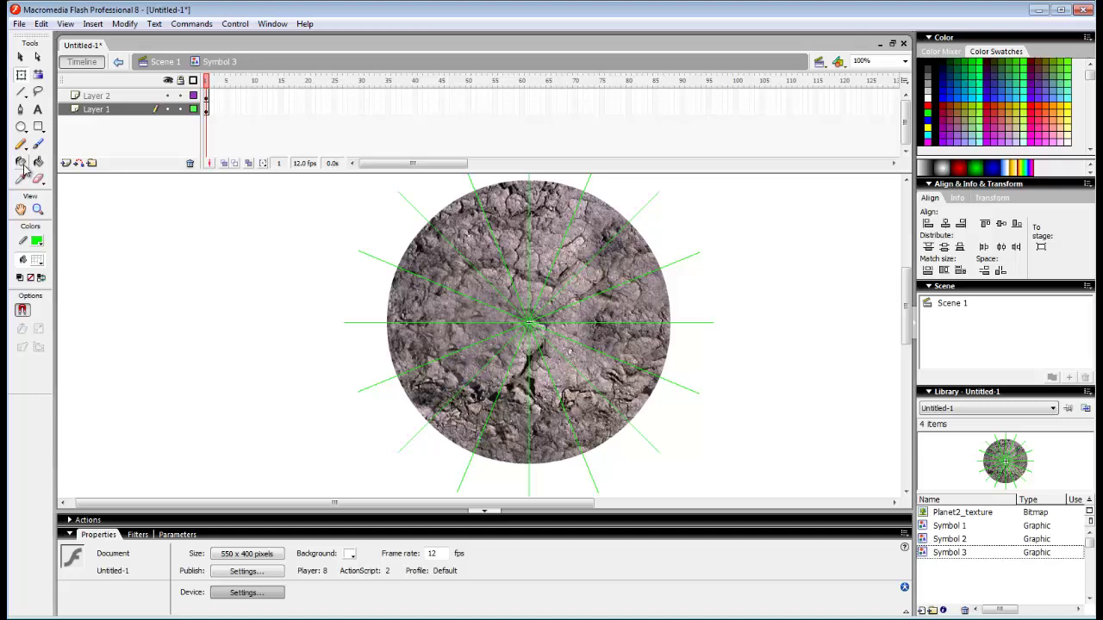
left_click(480, 256)
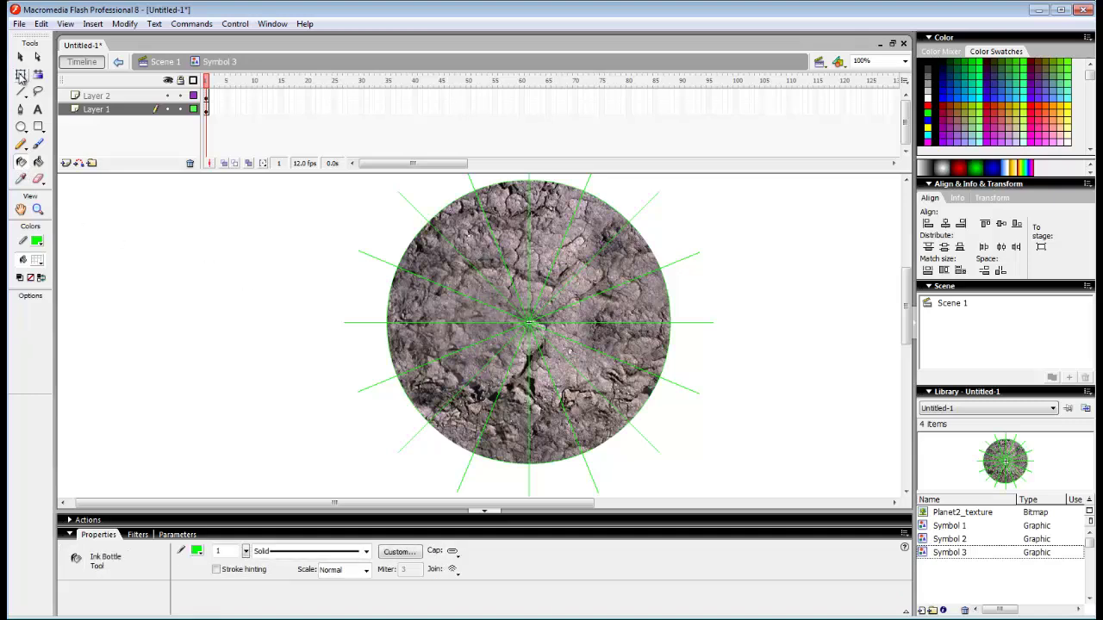
Move the disc's green outline in place onto Layer 2 and add progressively smaller concentric copies of it towards the centre.
left_click(21, 75)
left_click(458, 205)
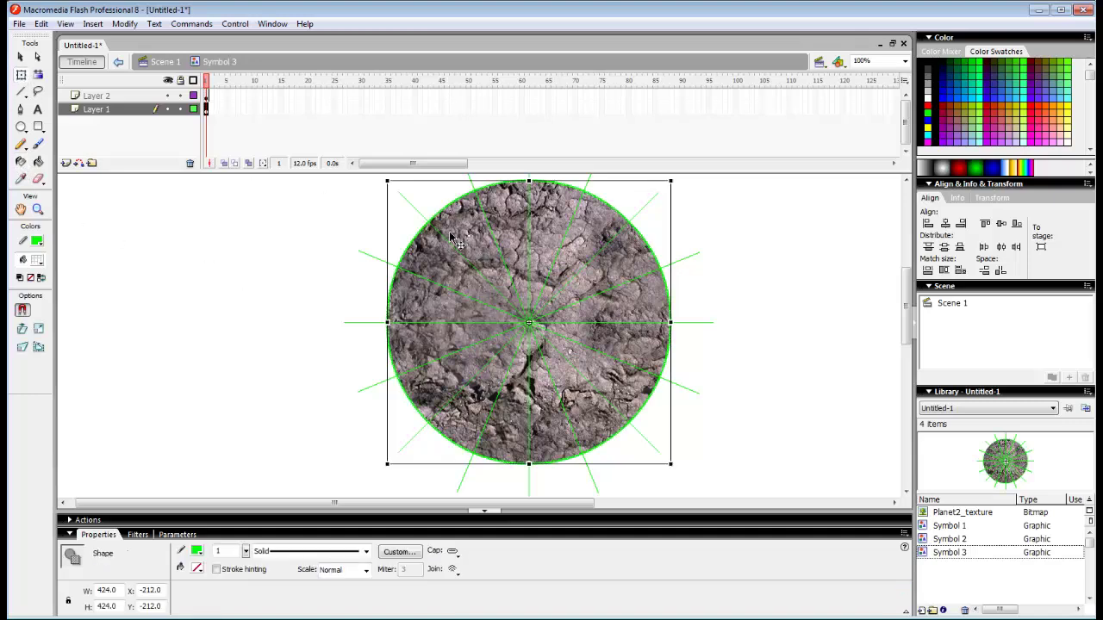
left_click(271, 201)
left_click(180, 109)
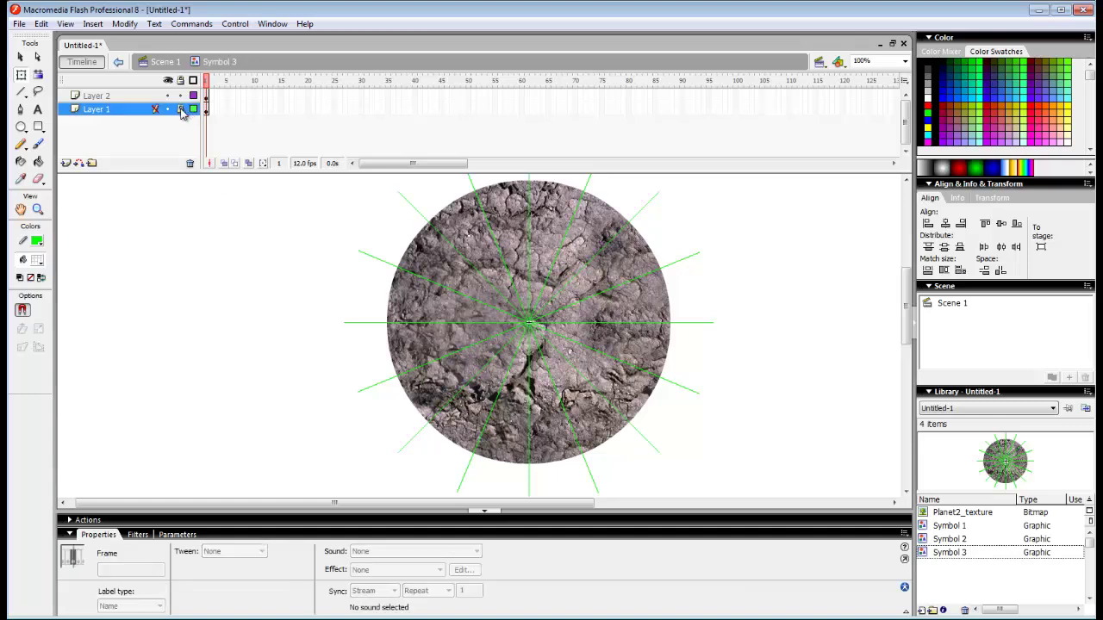
left_click(97, 96)
key("ctrl+shift+v")
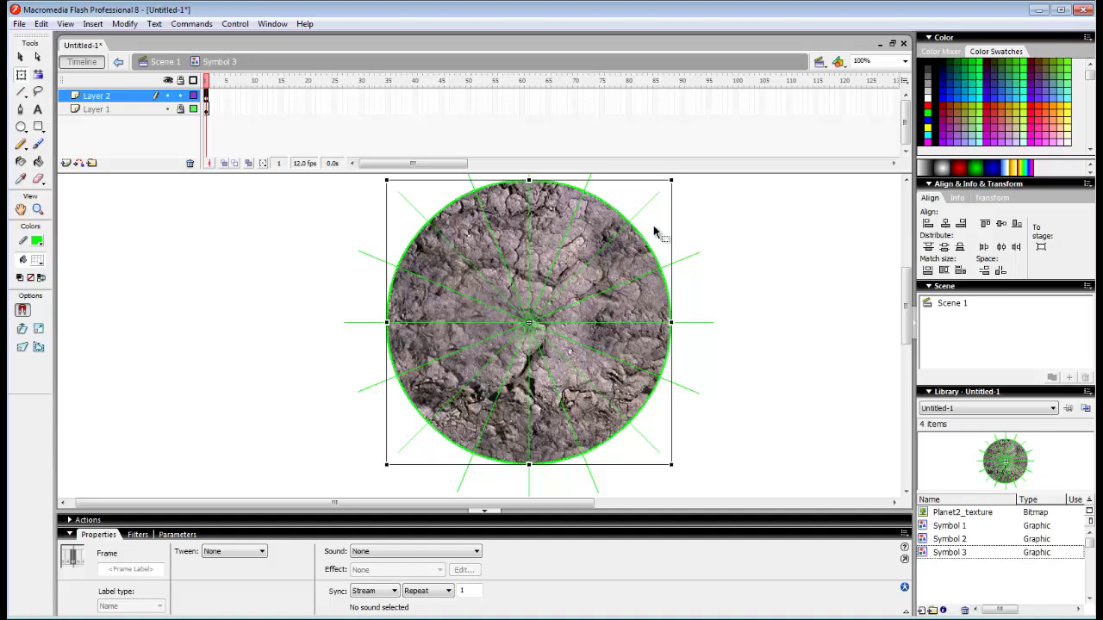
left_click_drag(669, 179, 565, 287)
left_click(792, 330)
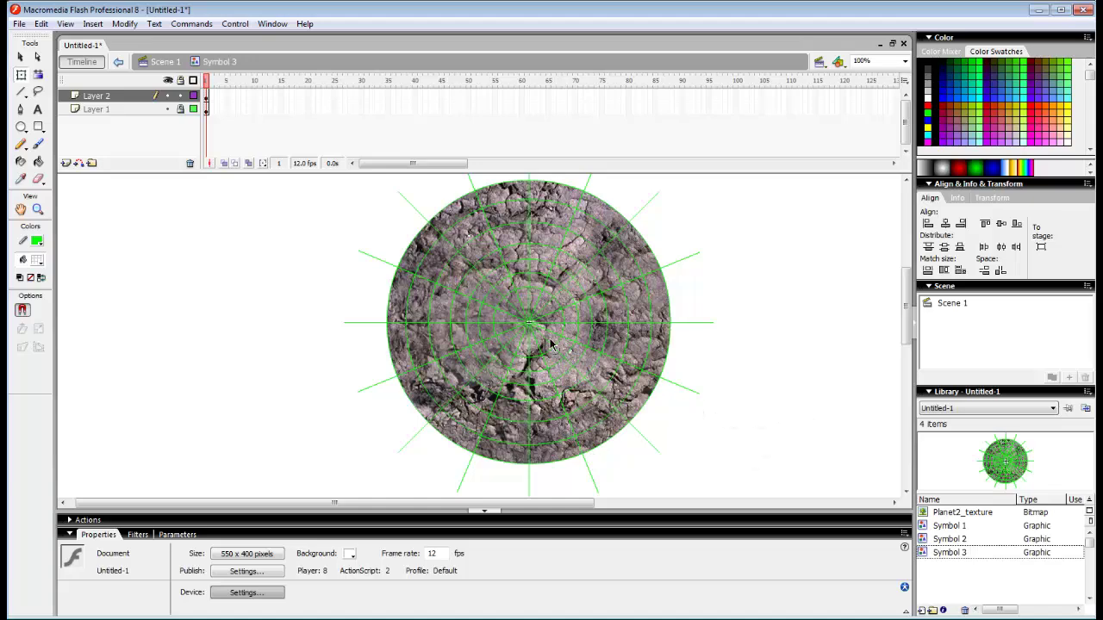
Return to Scene 1 and play and scrub the timeline to check the guide lines rotating in perspective.
left_click(166, 63)
left_click(258, 95)
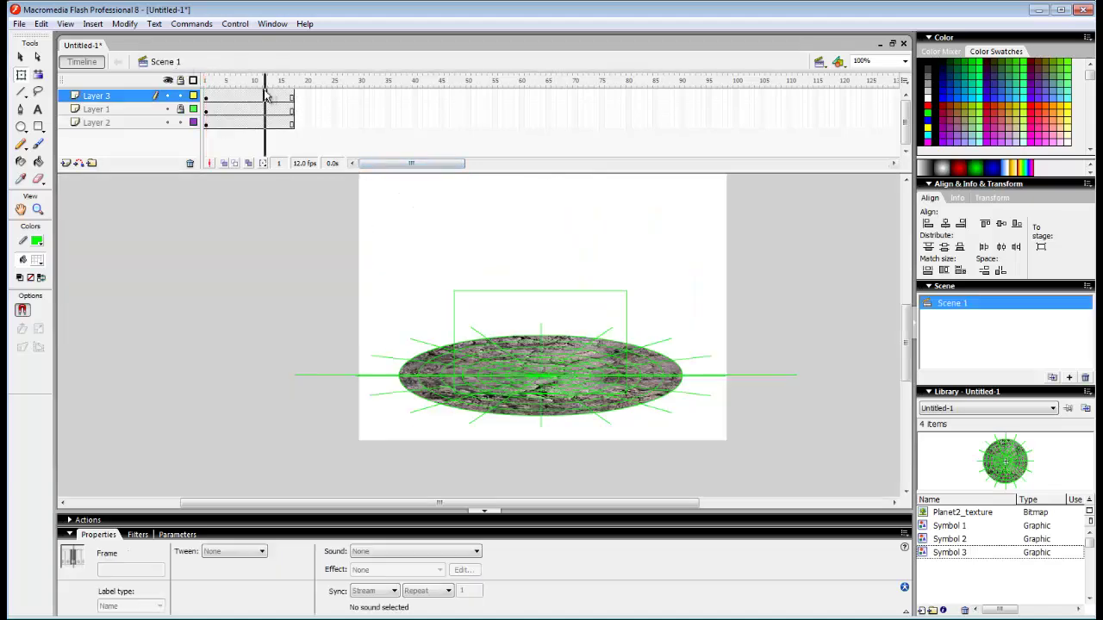
key("Return")
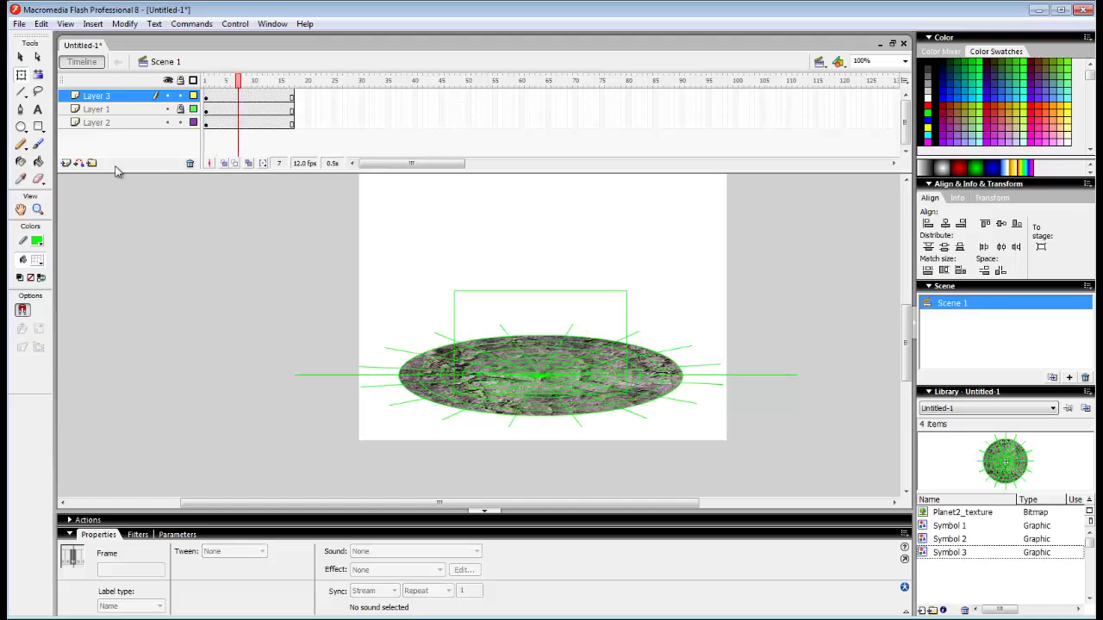
left_click(38, 211)
left_click(525, 372)
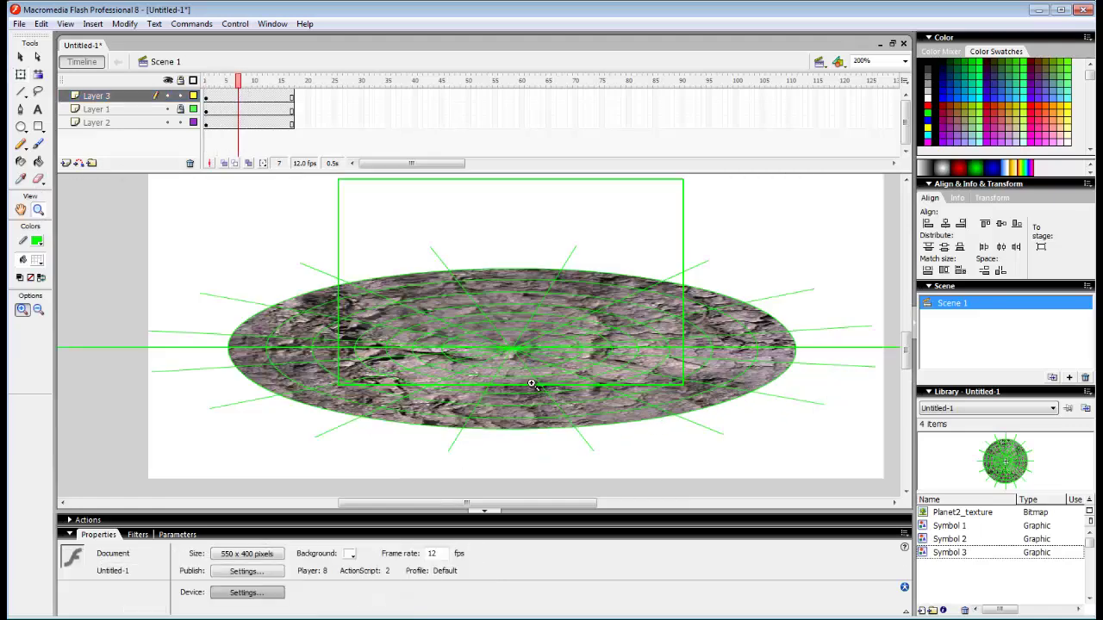
left_click_drag(243, 81, 219, 139)
Insert frames on all Scene 1 layers to extend the timeline to frame 32, and scrub through the rotation.
key("F5")
key("F5")
key("F5")
key("F5")
key("F5")
key("F5")
key("F5")
key("F5")
key("F5")
key("F5")
key("F5")
key("F5")
key("F5")
key("F5")
key("F5")
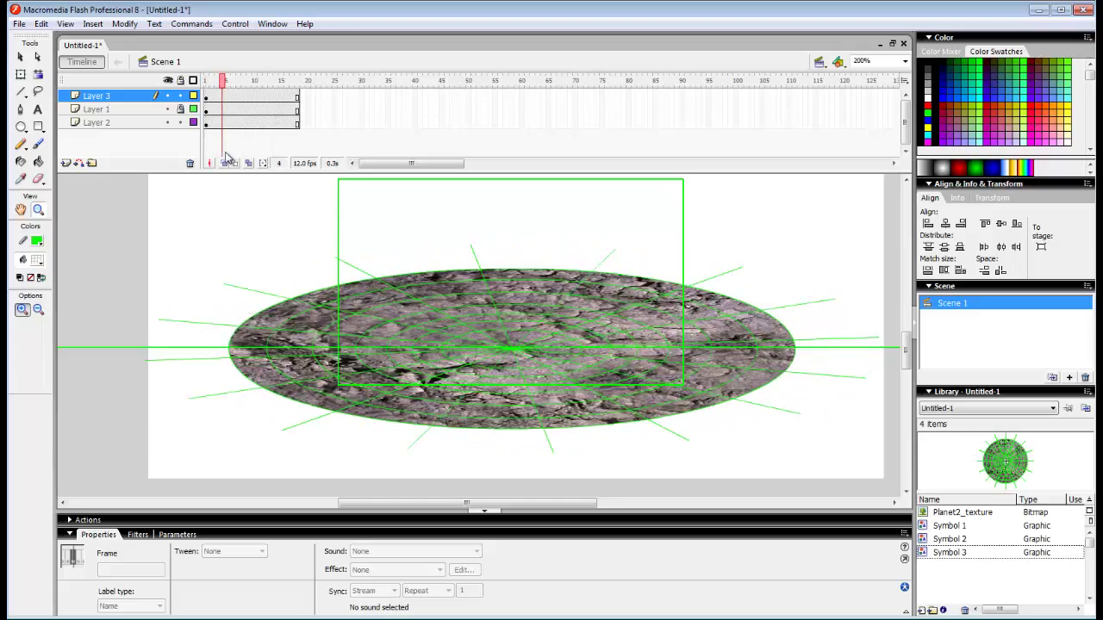
left_click_drag(303, 95, 239, 104)
Open Symbol 1 for editing from the library and insert extra frames to lengthen the disc's rotation tween.
left_click(956, 540)
left_click(971, 526)
double_click(1022, 460)
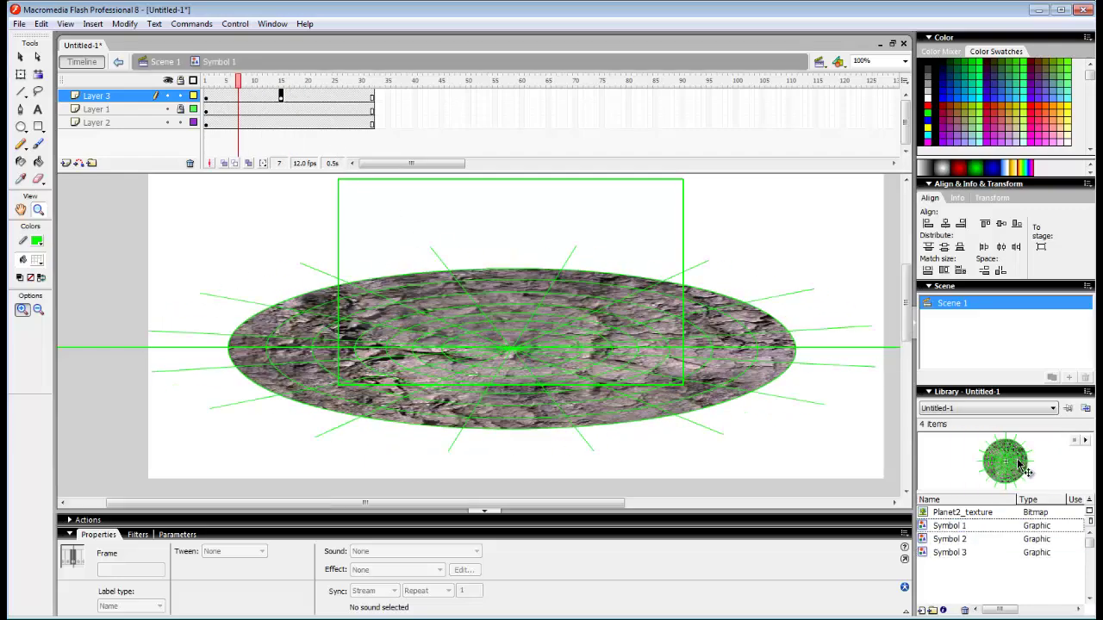
key("F5")
key("F5")
key("F5")
key("F5")
key("F5")
key("F5")
key("F5")
key("F5")
key("F5")
key("F5")
key("F5")
key("F5")
key("F5")
key("F5")
key("F5")
key("F5")
key("F5")
key("F5")
key("F5")
key("F5")
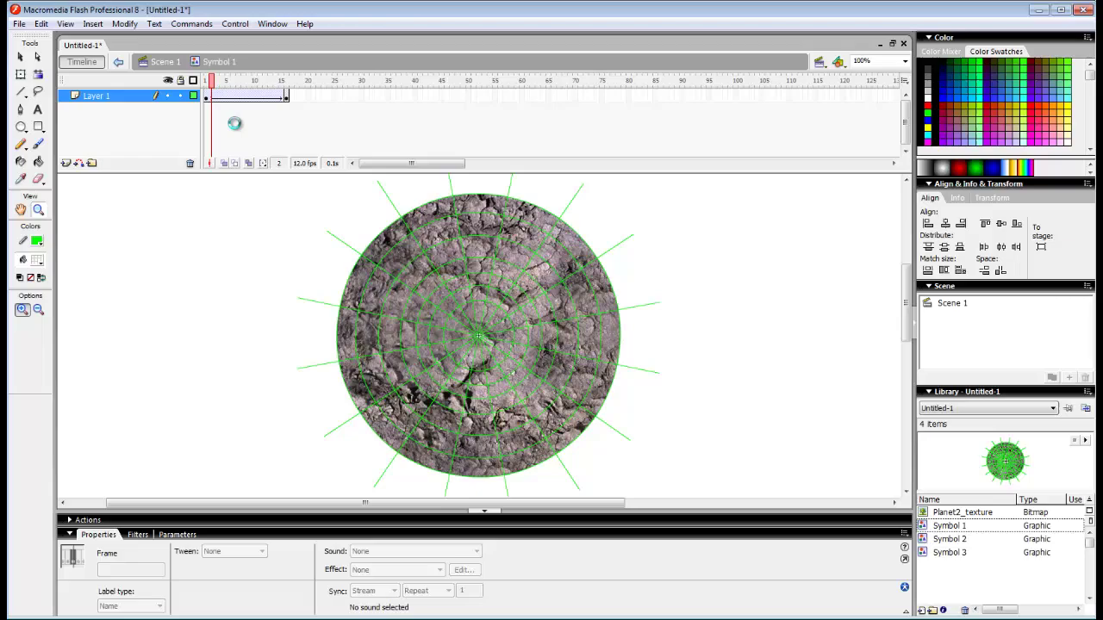
Return to Scene 1, go back to frame 1, and add a new layer above Layer 3.
left_click(163, 61)
left_click_drag(238, 91, 131, 162)
left_click(66, 163)
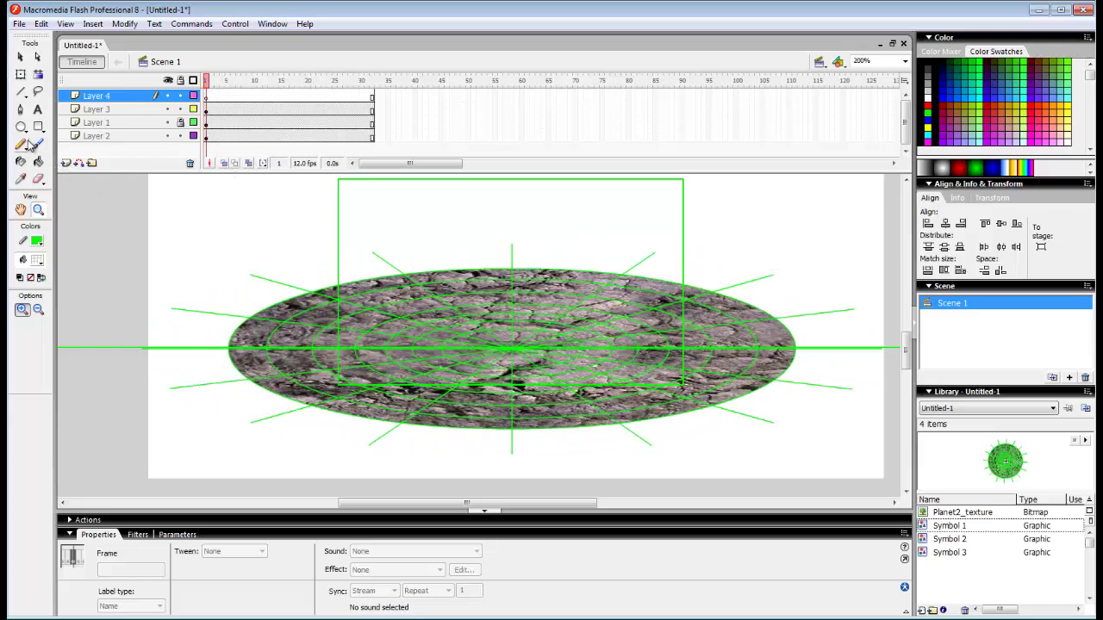
key("b")
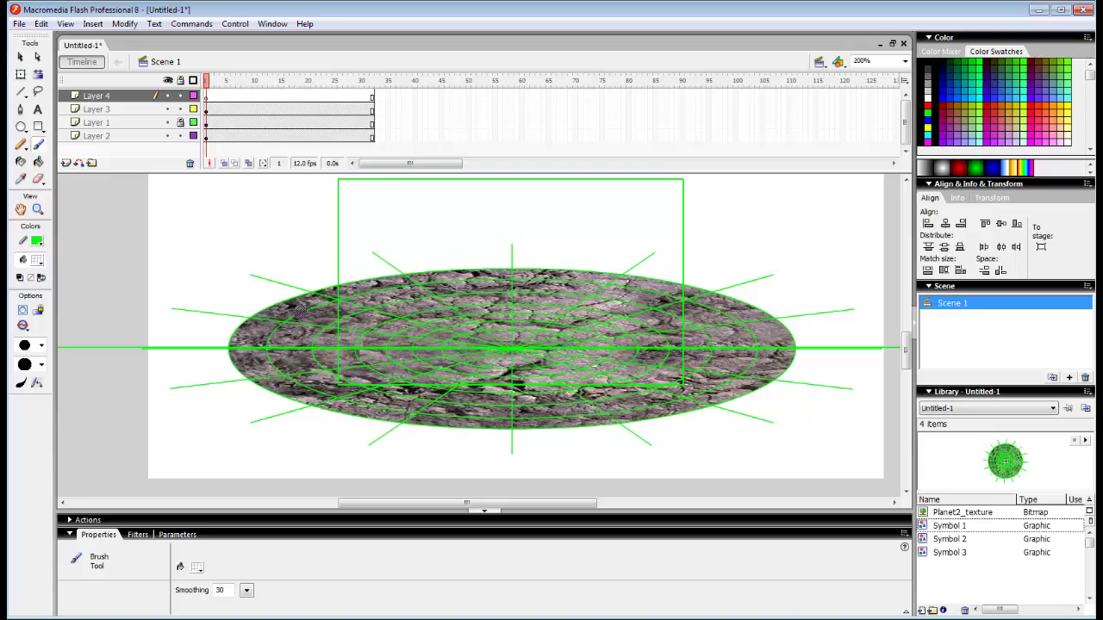
left_click_drag(223, 79, 140, 97)
left_click(21, 75)
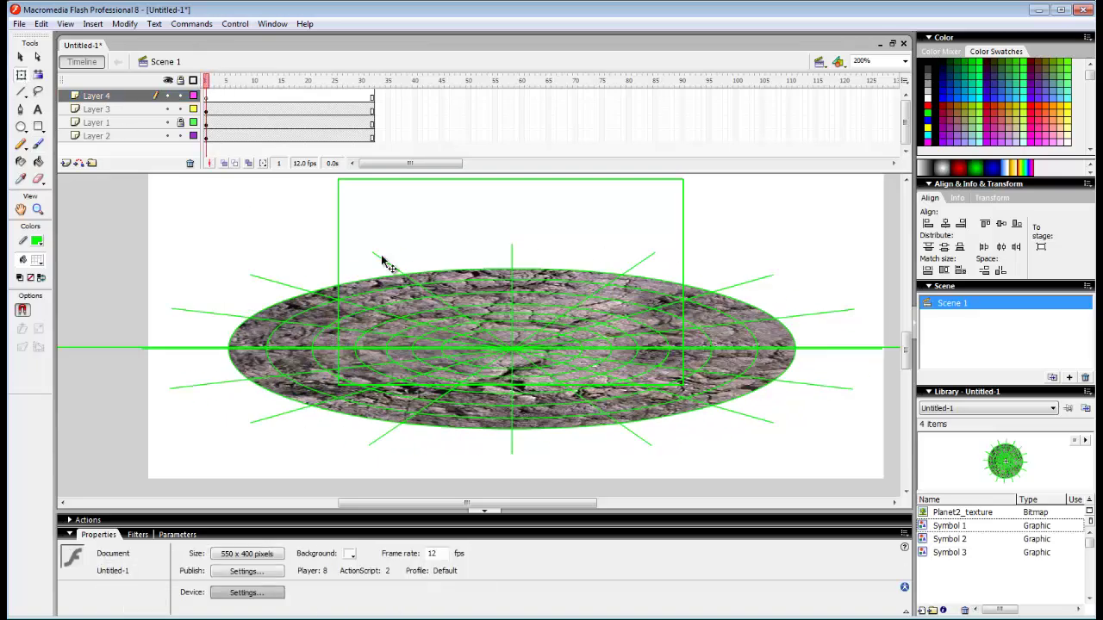
Look through the symbols in the library and open Symbol 3 for editing.
left_click(958, 552)
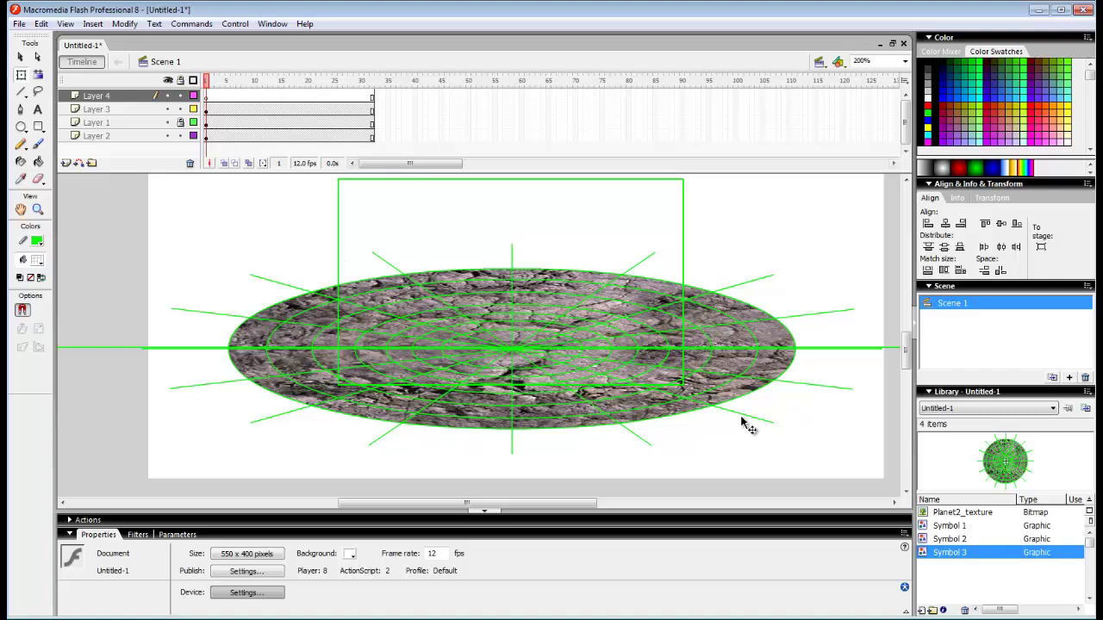
key("Up")
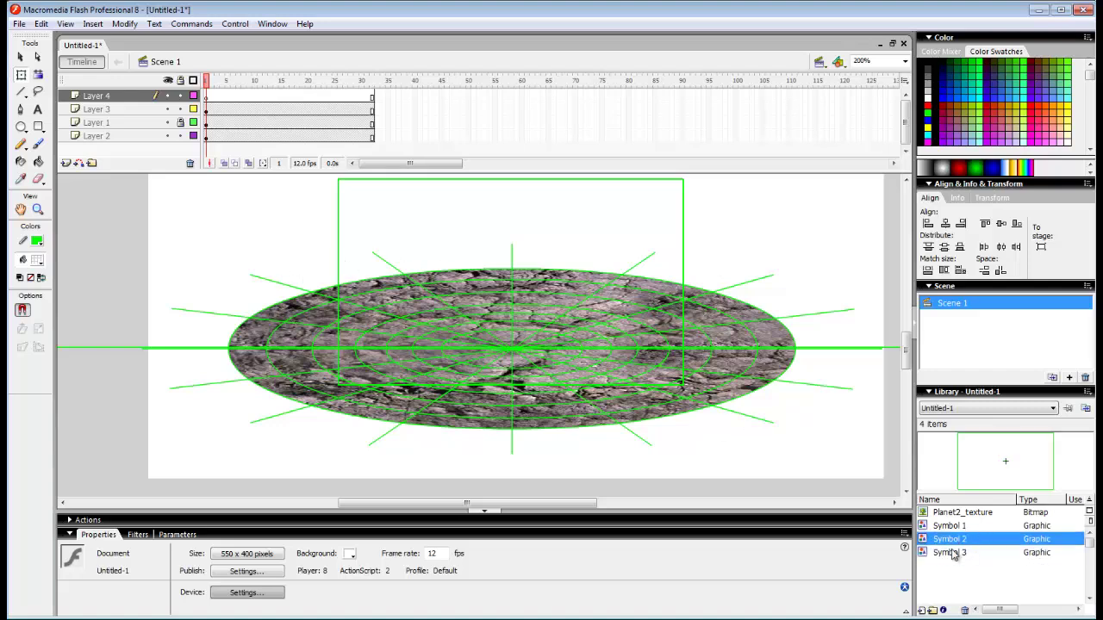
key("Down")
key("Up")
key("Up")
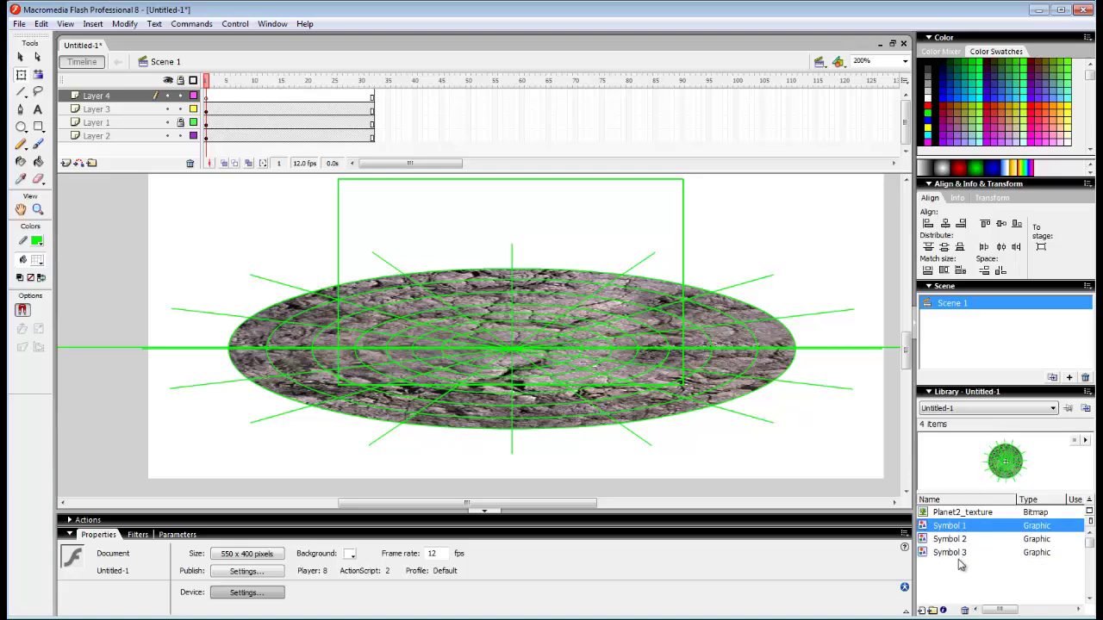
left_click(957, 552)
double_click(993, 478)
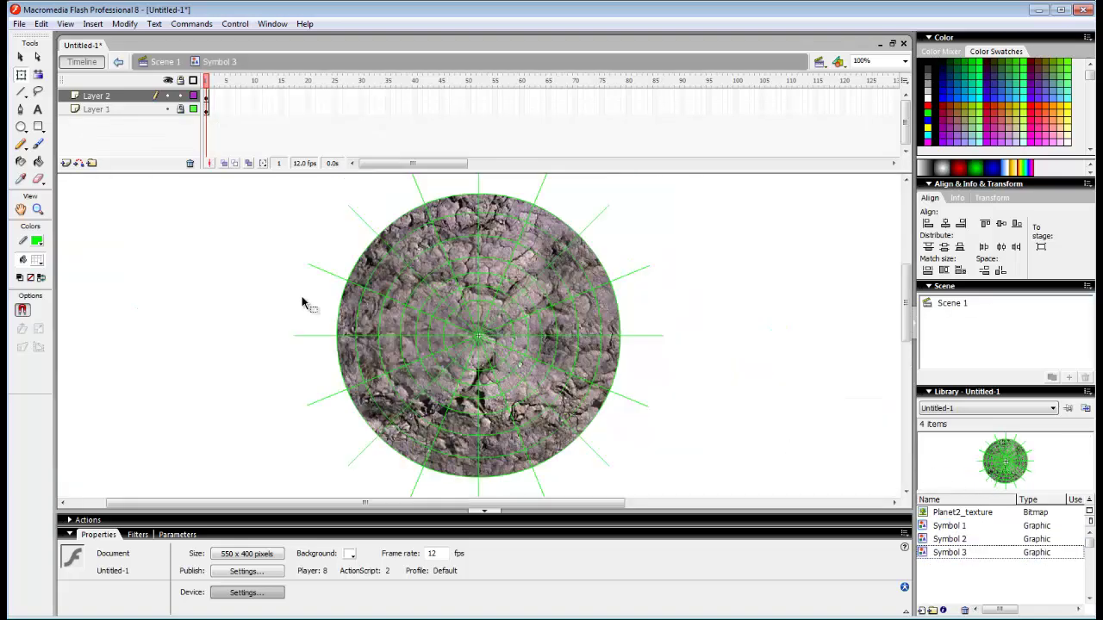
Add a layer above the guides in Symbol 3, brush three red marker dots near the disc's rim, and return to Scene 1.
left_click(66, 163)
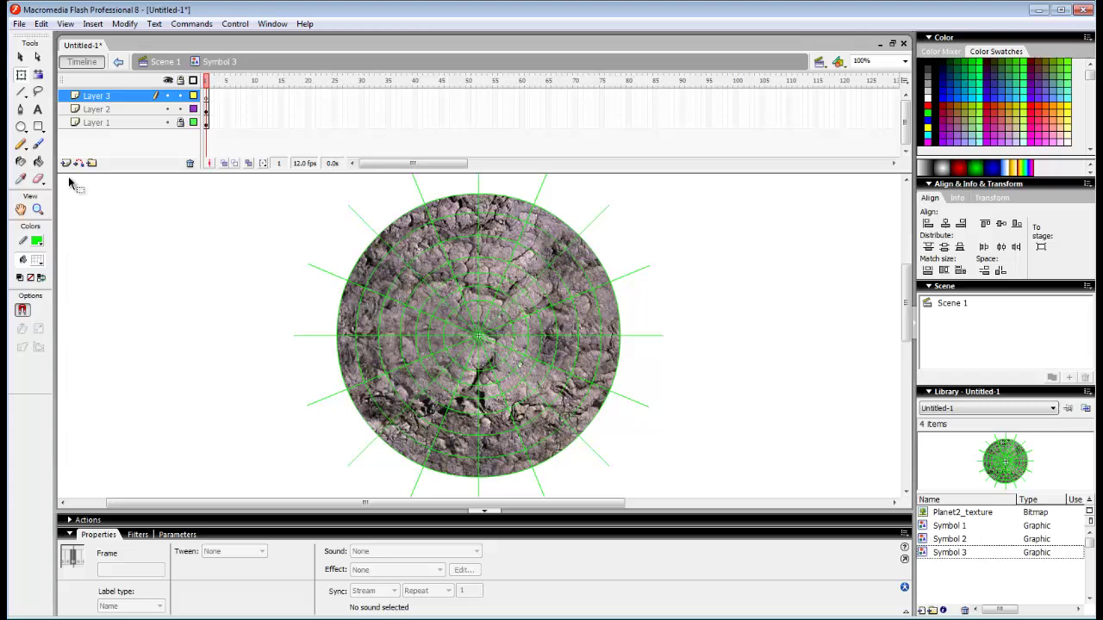
left_click(38, 144)
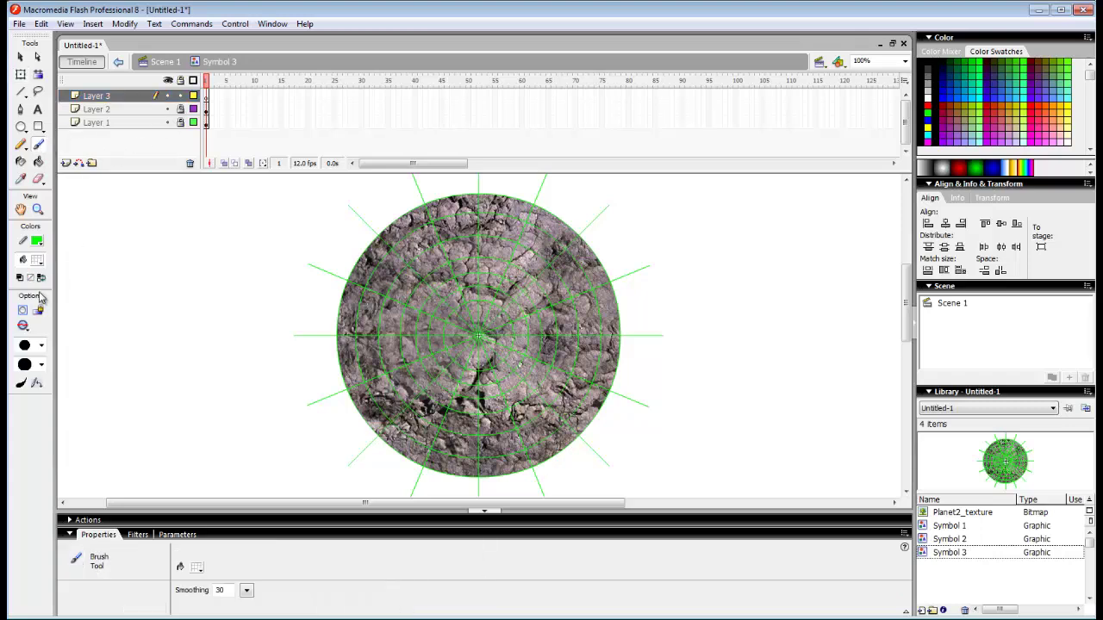
left_click(37, 259)
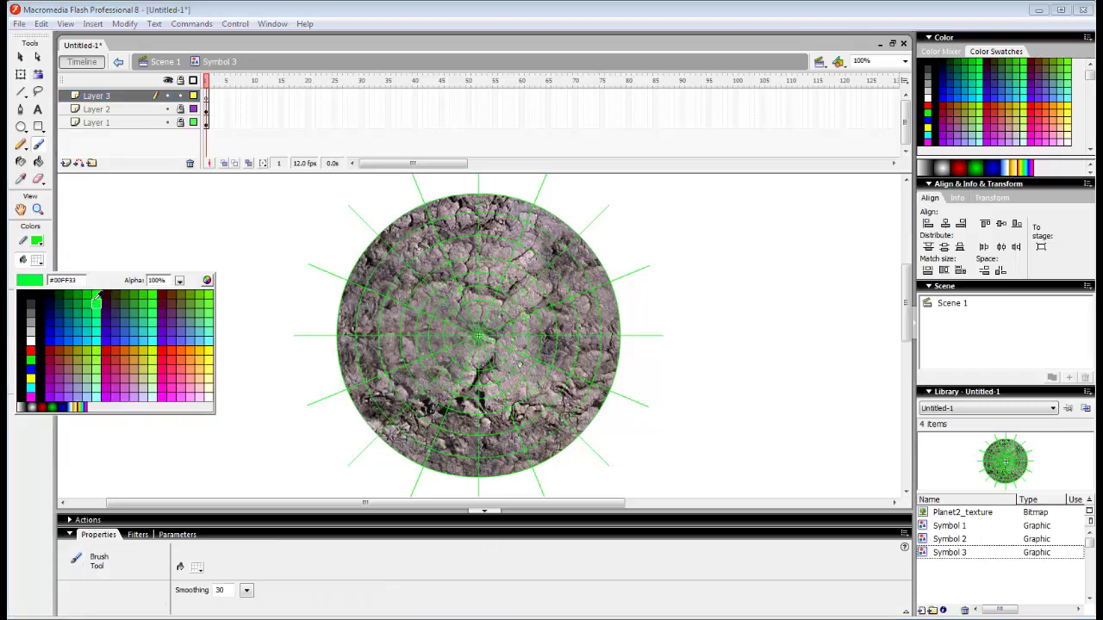
left_click(57, 337)
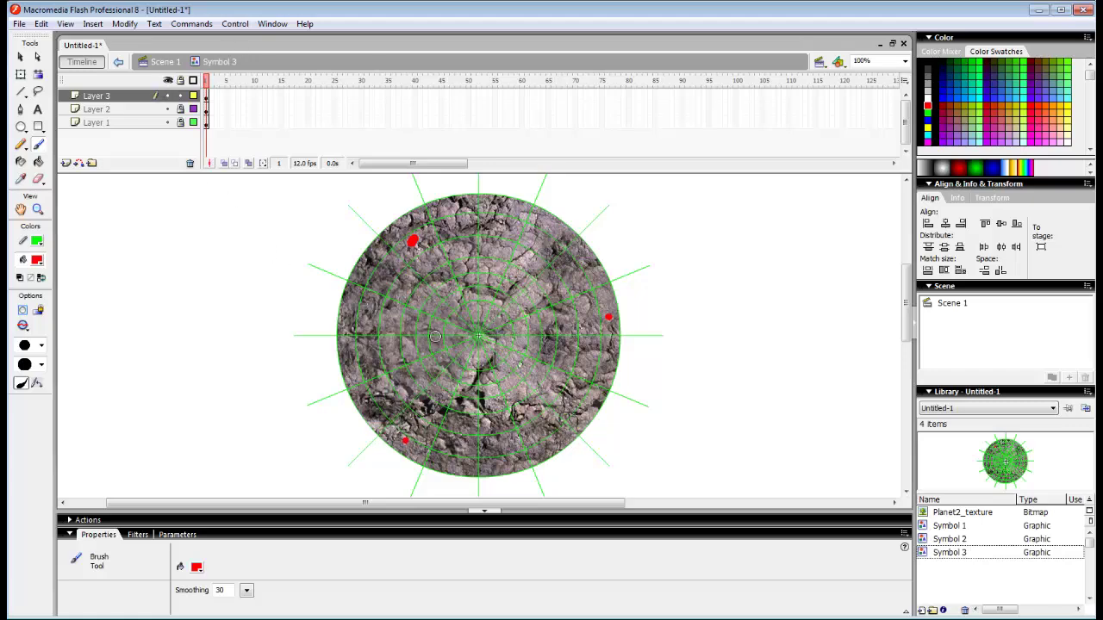
left_click(165, 61)
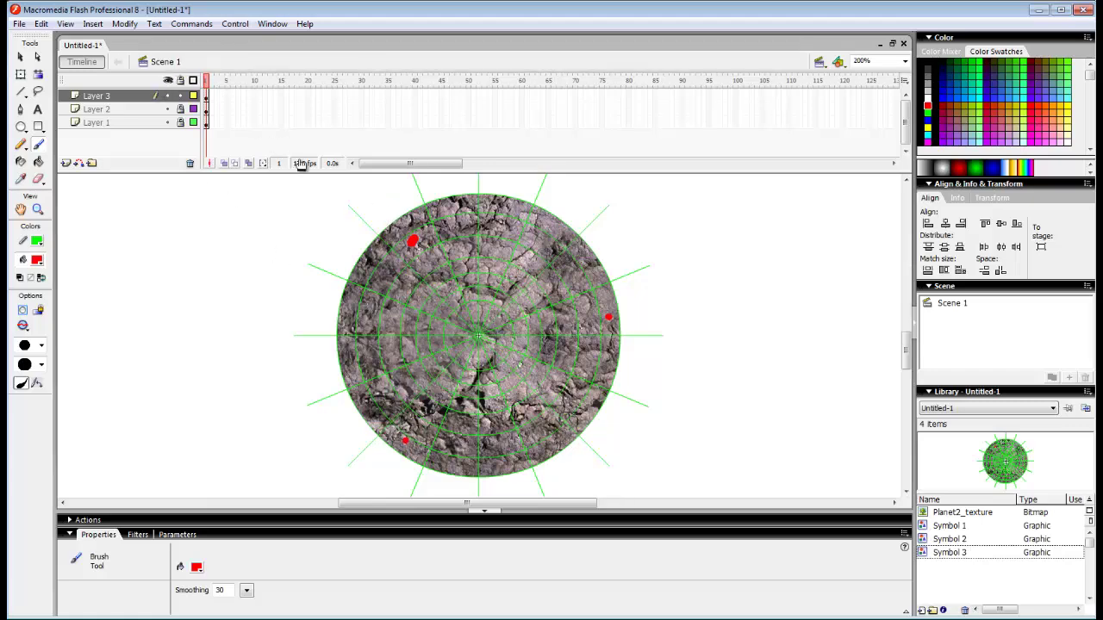
mouse_move(209, 83)
left_mouse_down()
mouse_move(278, 86)
mouse_move(207, 86)
mouse_move(291, 101)
mouse_move(208, 99)
mouse_move(350, 107)
mouse_move(206, 103)
left_mouse_up()
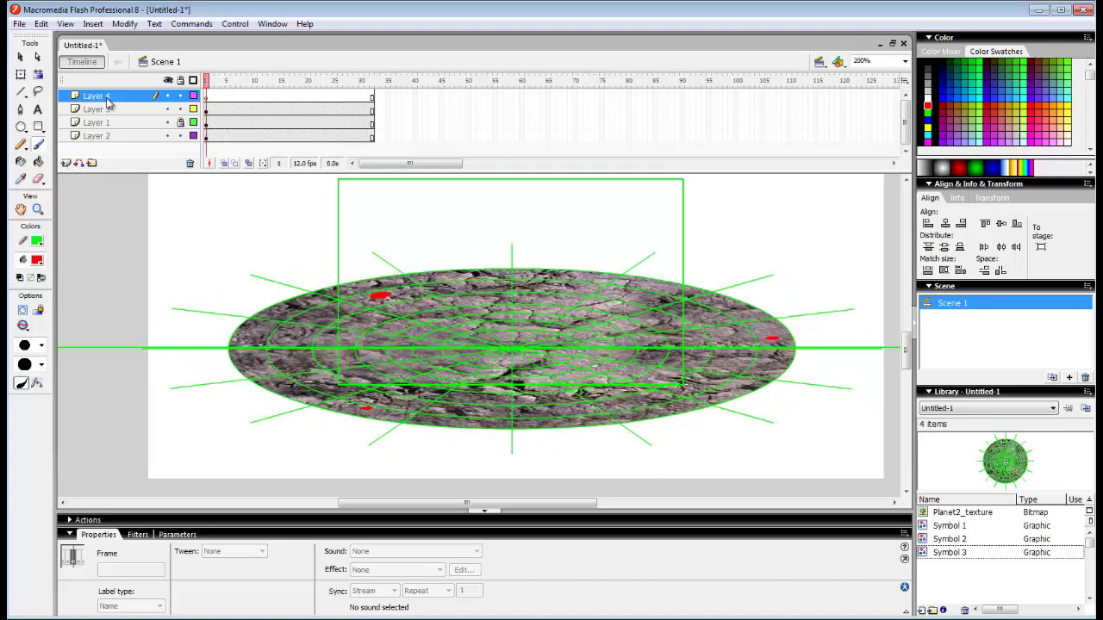
Brush a solid blue rock shape on Layer 4 over the red marker at the disc's upper-left rim.
left_click(39, 263)
left_click(114, 333)
left_click(40, 264)
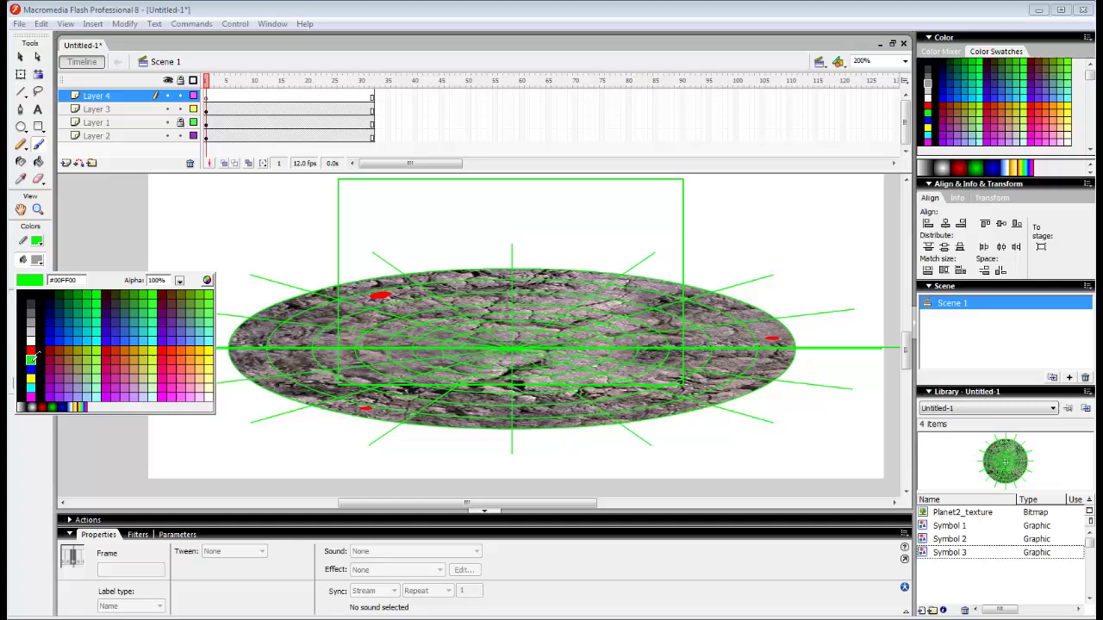
left_click(49, 342)
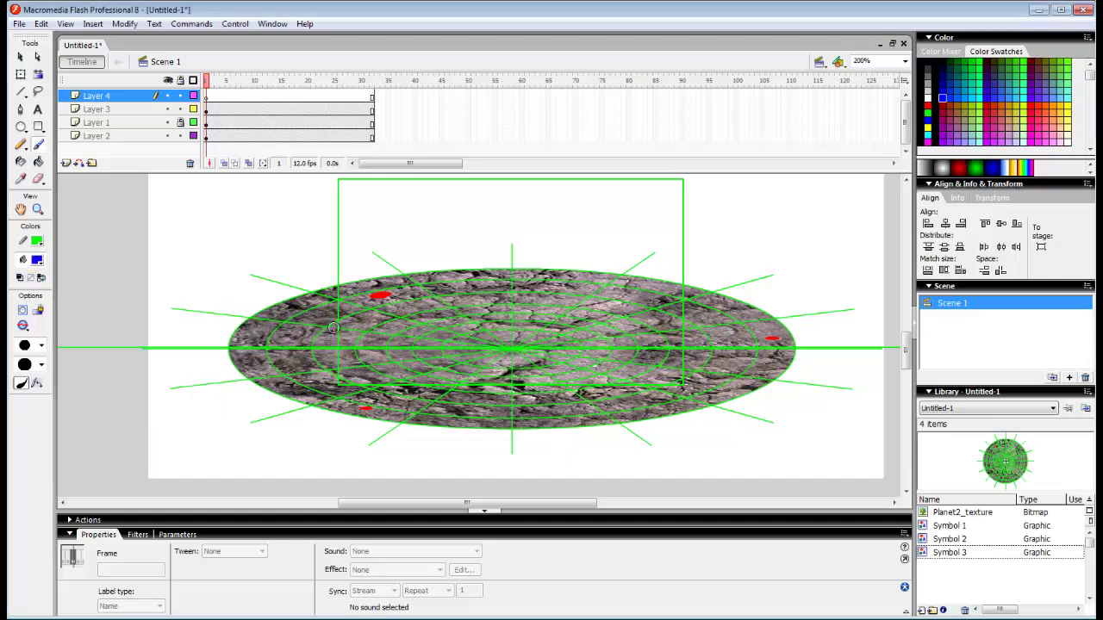
mouse_move(371, 296)
left_mouse_down()
mouse_move(379, 266)
mouse_move(407, 306)
mouse_move(389, 315)
mouse_move(388, 301)
left_mouse_up()
Convert the blue rock shape to a graphic symbol.
left_click(21, 74)
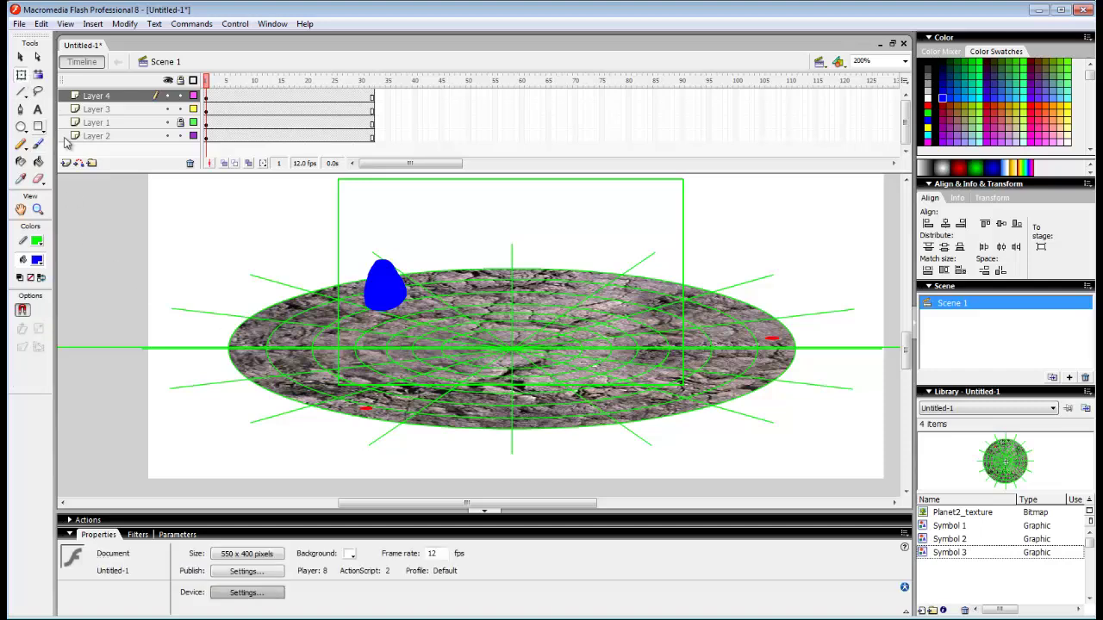
left_click(387, 293)
right_click(390, 323)
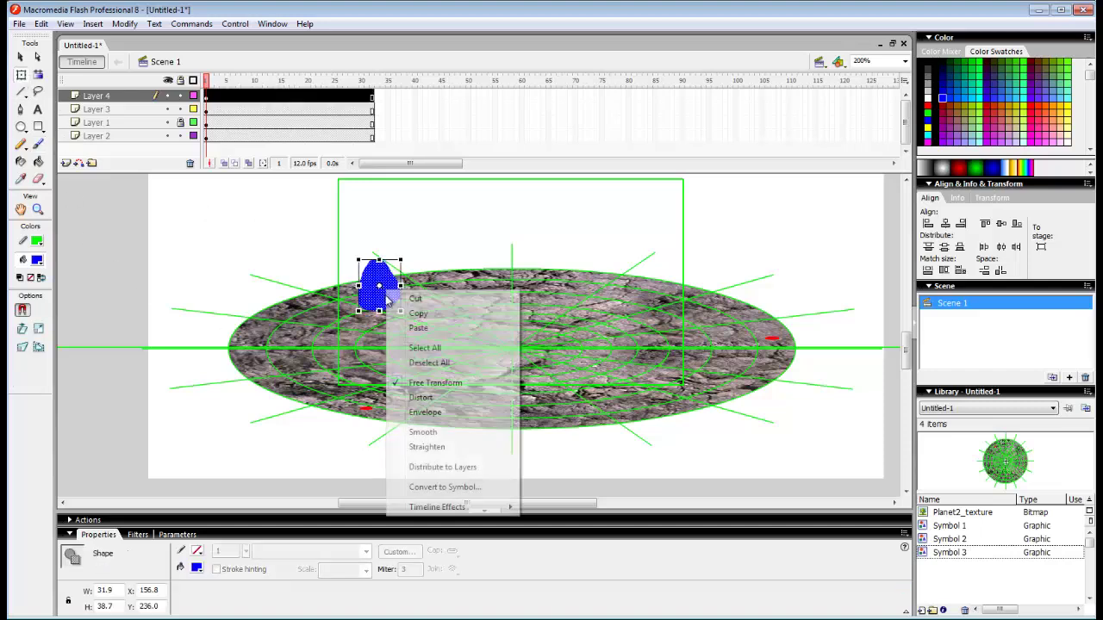
left_click(444, 484)
left_click(659, 208)
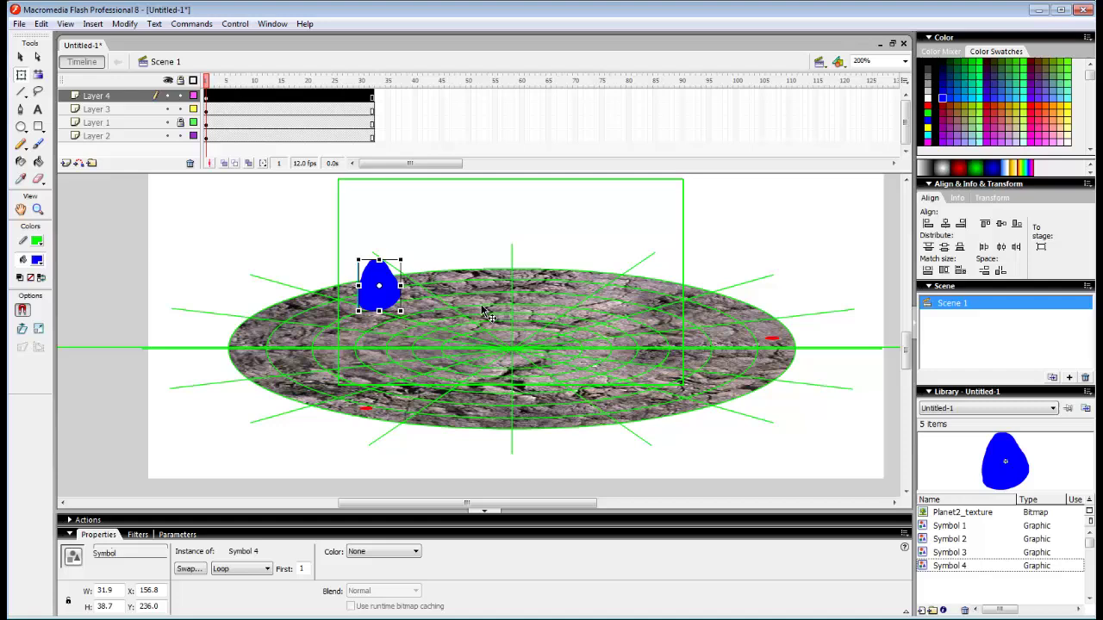
Undo the stray move of the guide frame, then show Layer 1 as outlines, lock Layer 3 and place Layer 4 beneath it.
left_click(510, 248)
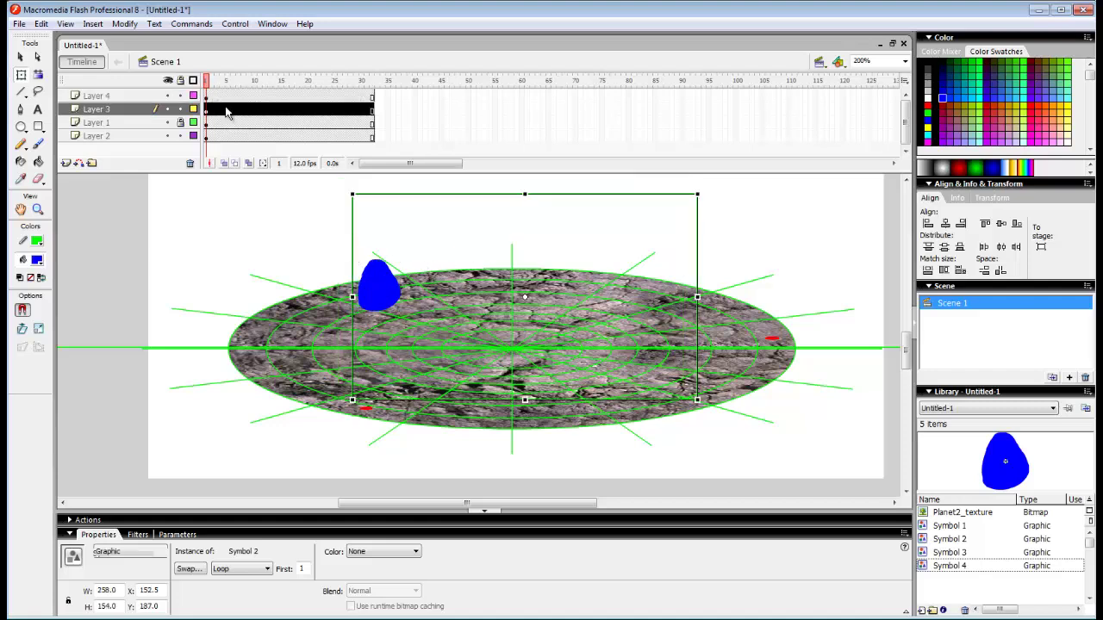
key("ctrl+z")
left_click(192, 122)
left_click(180, 109)
left_click(151, 98)
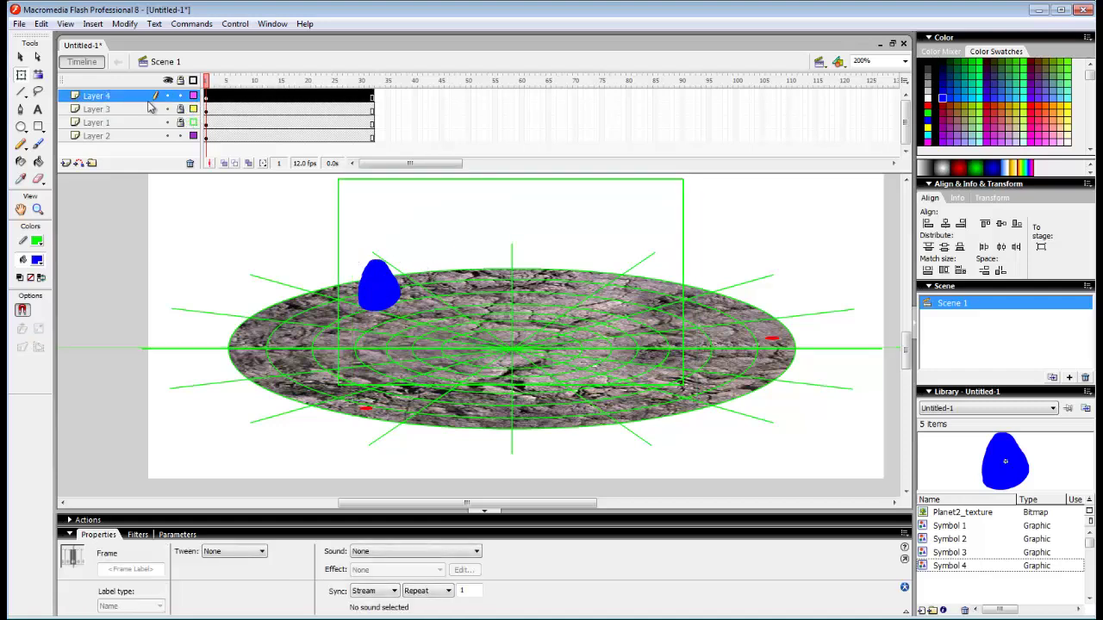
left_click_drag(150, 105, 152, 117)
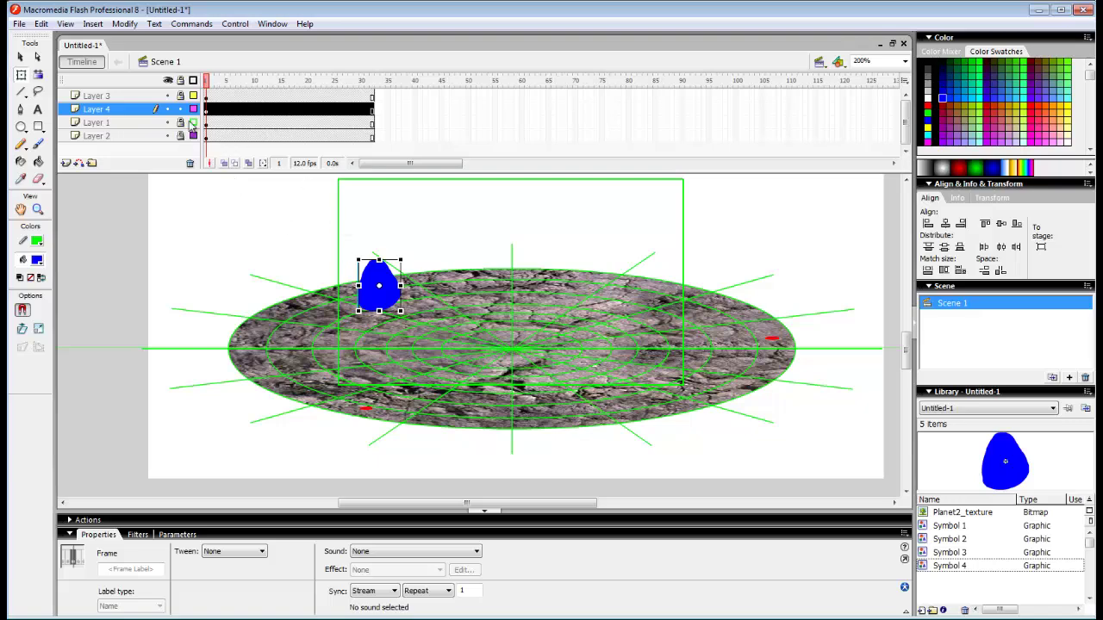
left_click_drag(207, 81, 232, 95)
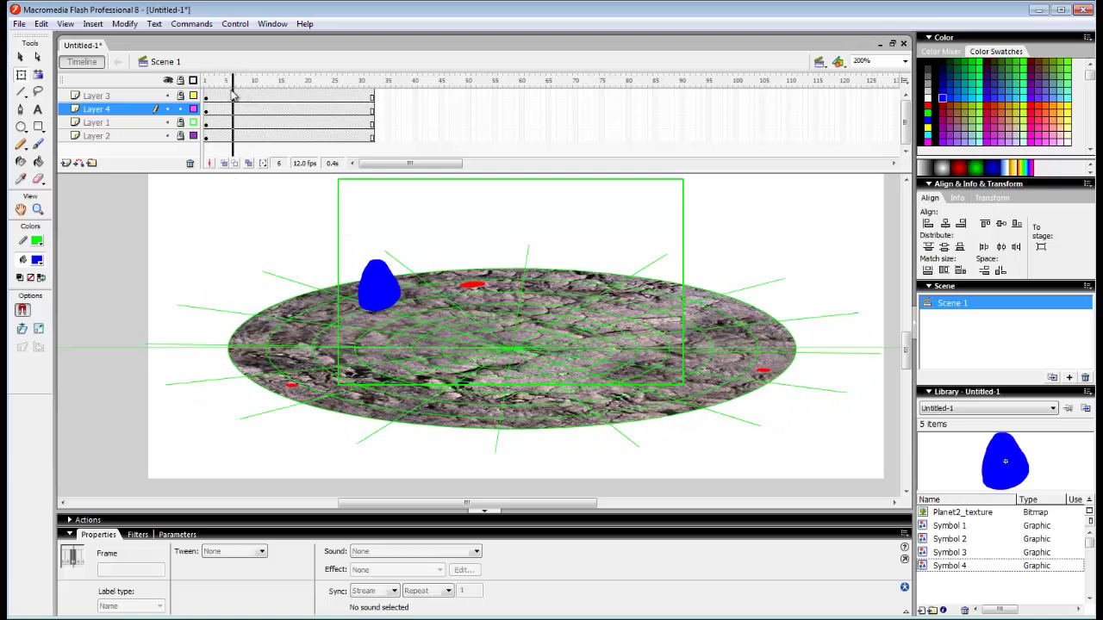
left_click(225, 136)
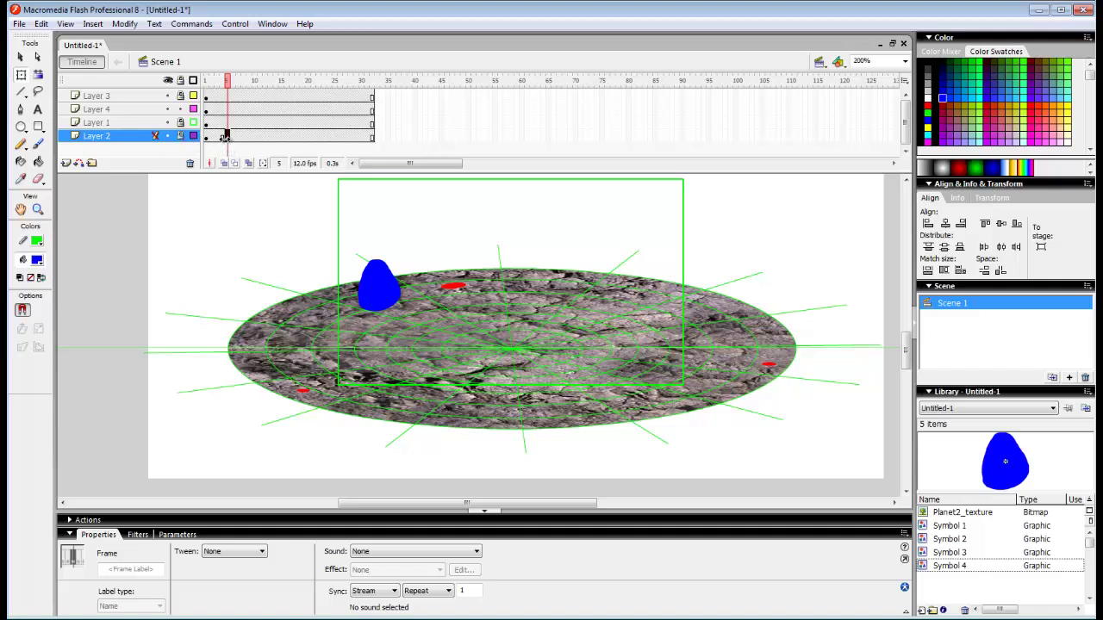
left_click(228, 110)
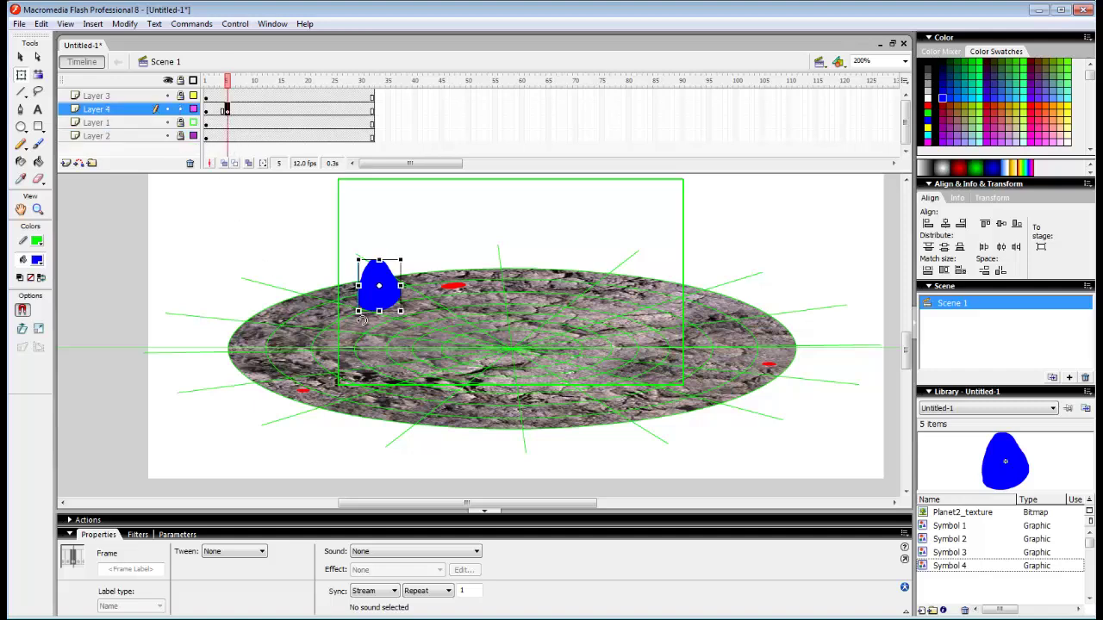
mouse_move(393, 297)
left_mouse_down()
mouse_move(460, 281)
mouse_move(379, 290)
left_mouse_up()
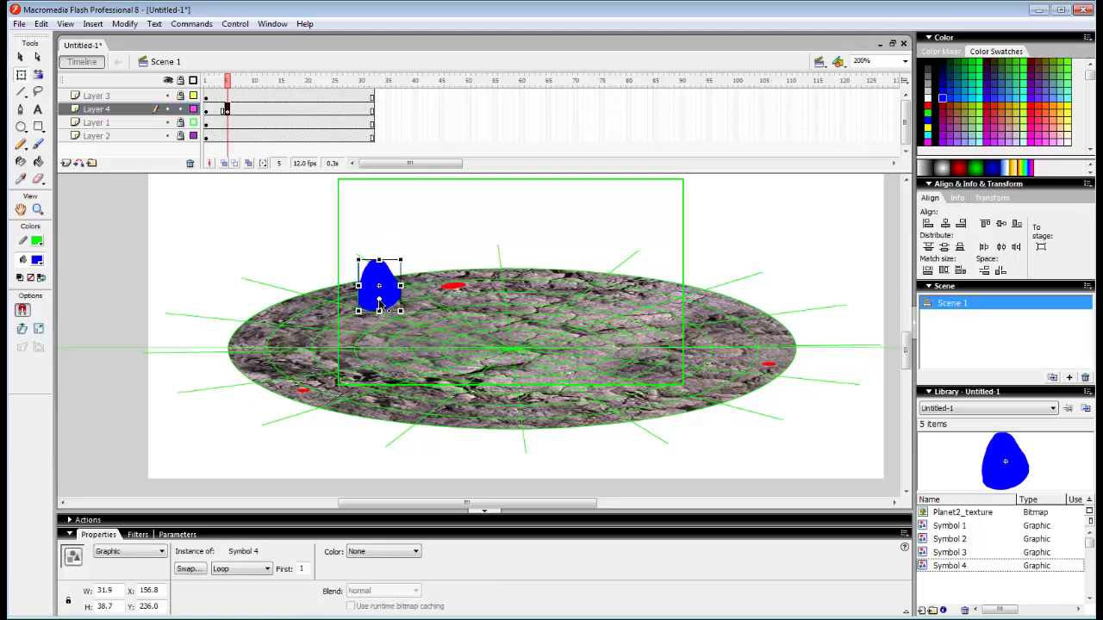
key("comma")
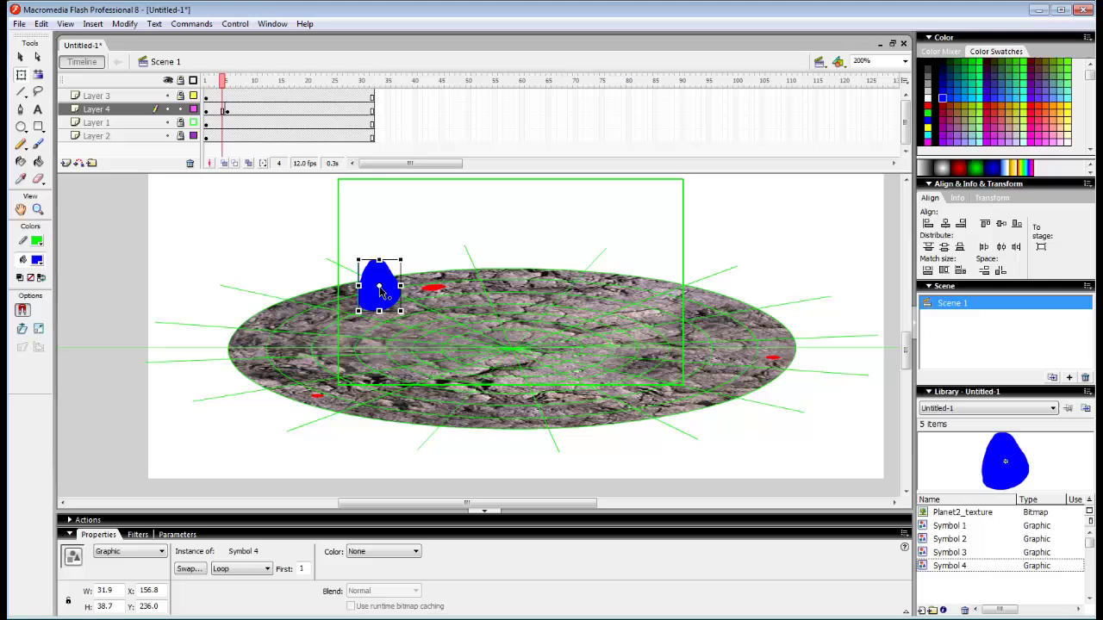
key("period")
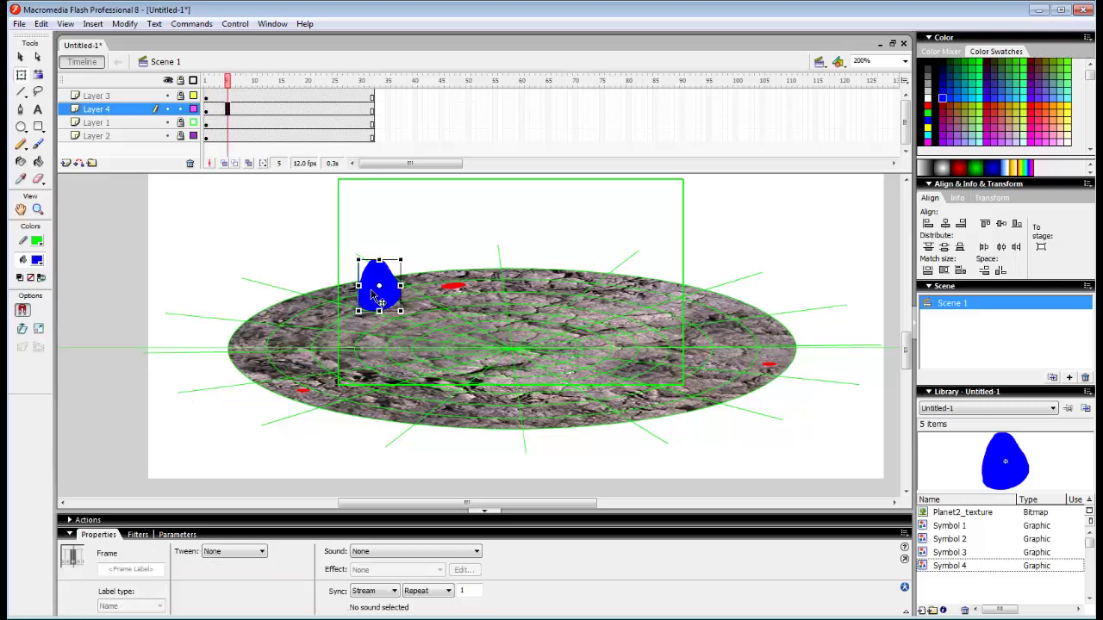
Move the blue shape's transformation point down toward its base on Layer 4.
left_click(381, 306)
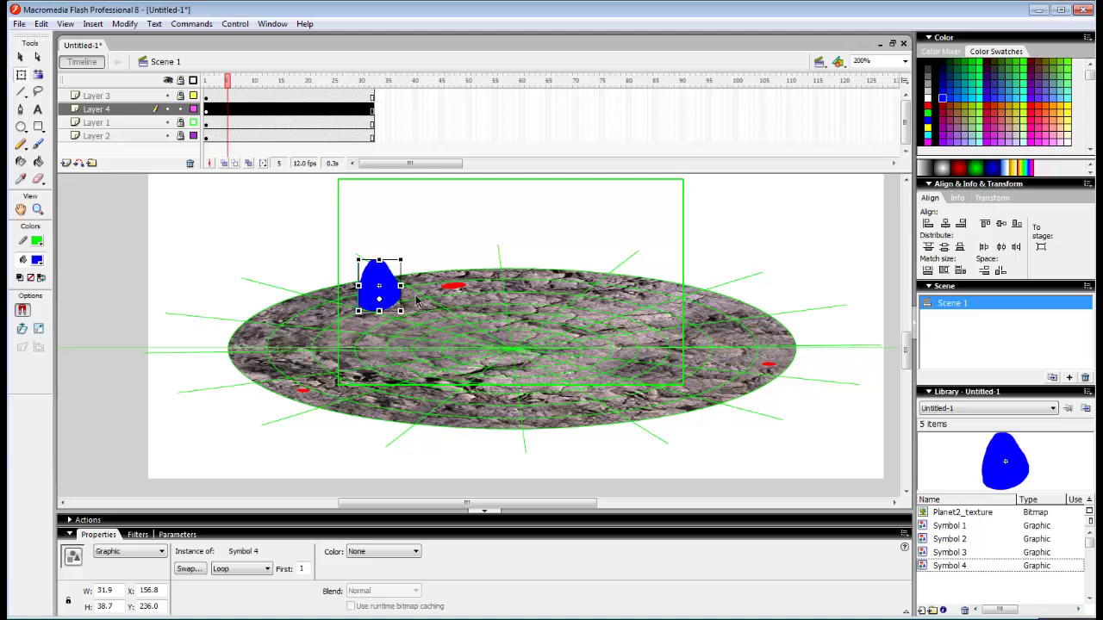
left_click(232, 109)
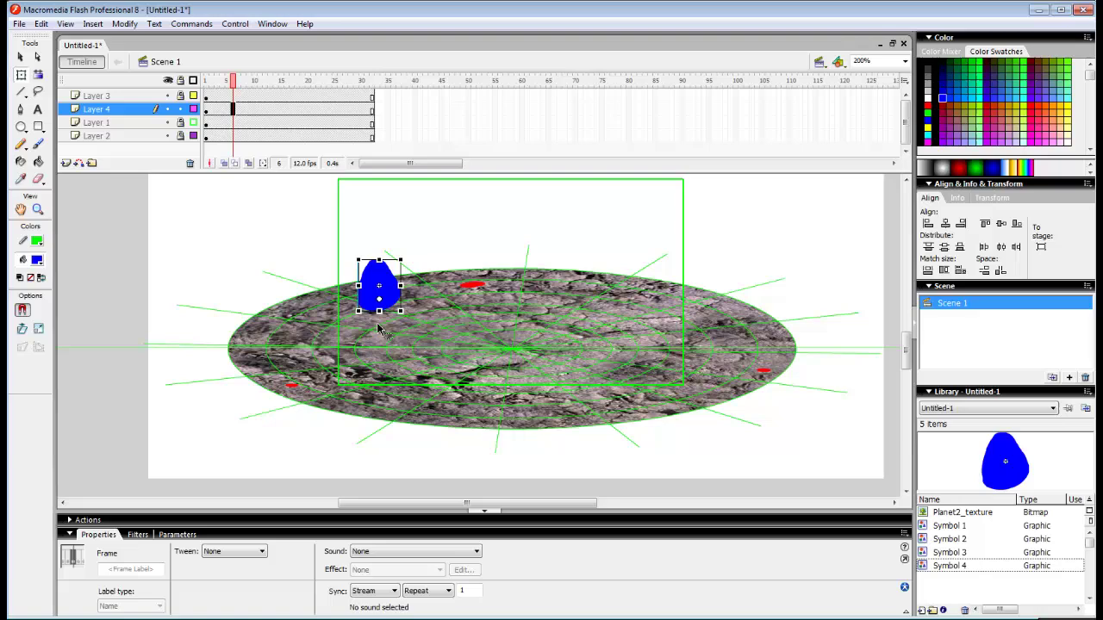
left_click(207, 109)
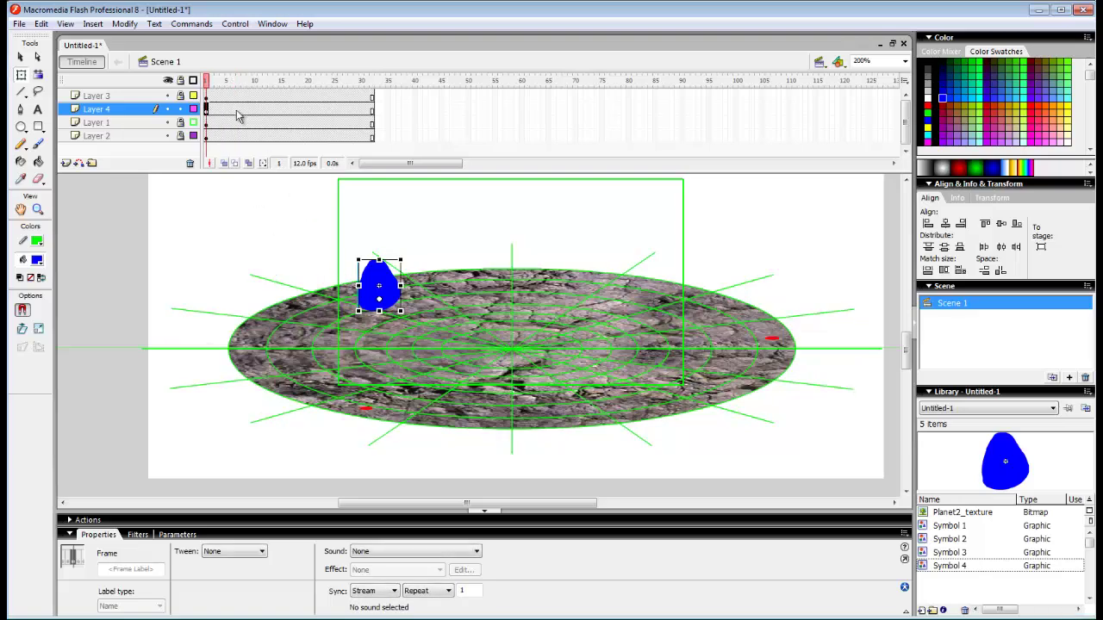
Add Layer 4 keyframes at frames 6 and 11, moving the blue shape onto the largest red marker at each.
left_click(230, 109)
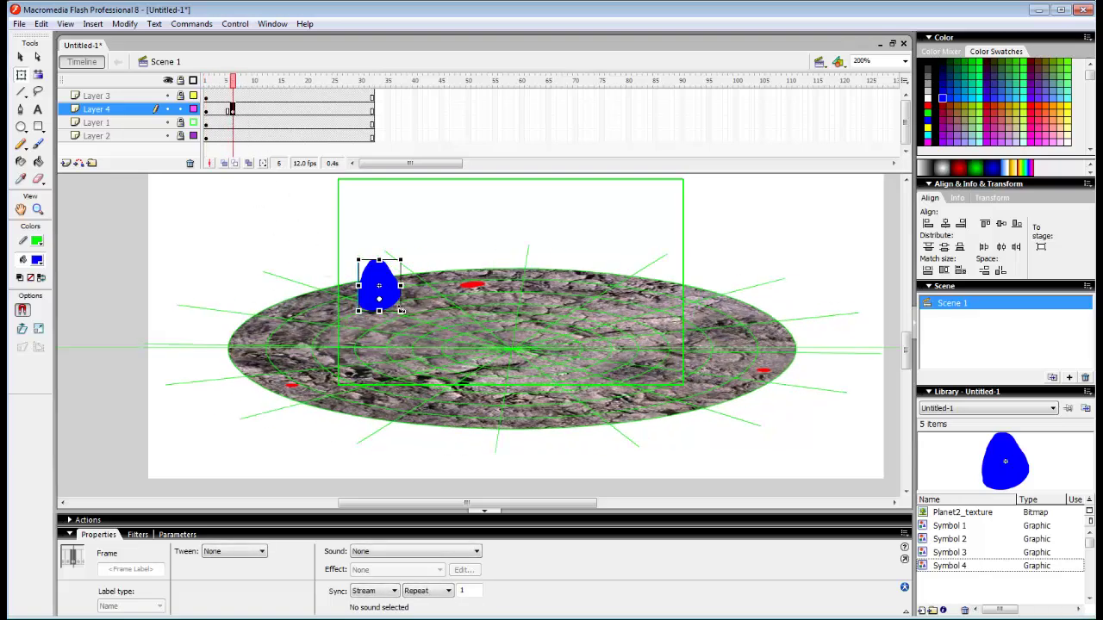
left_click_drag(395, 299, 482, 281)
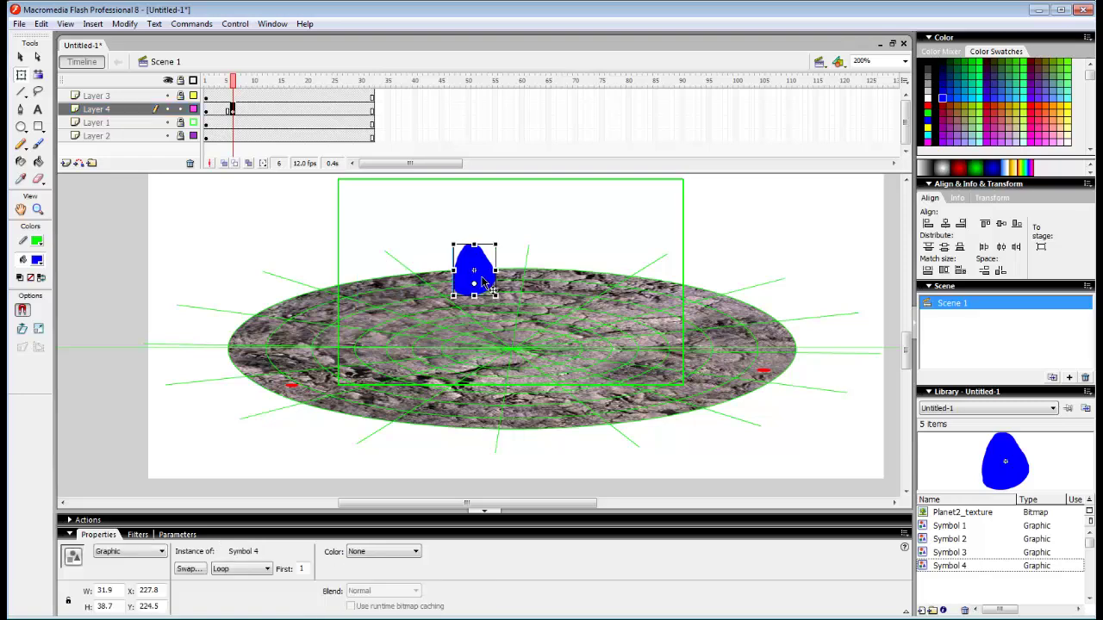
left_click(257, 109)
key("F6")
left_click(481, 281)
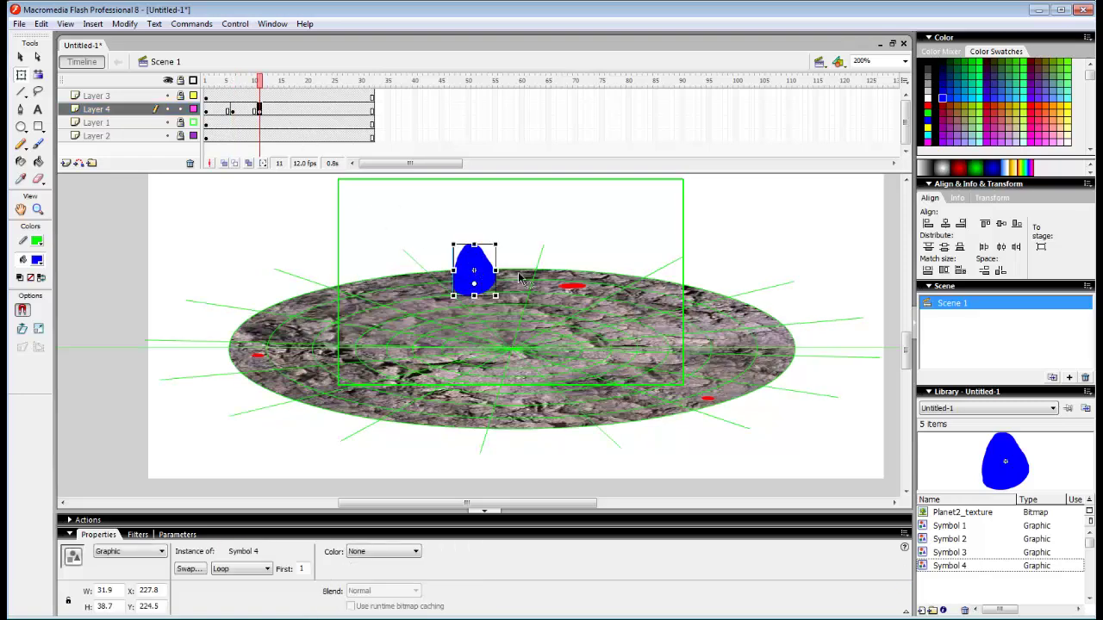
left_click_drag(493, 274, 580, 275)
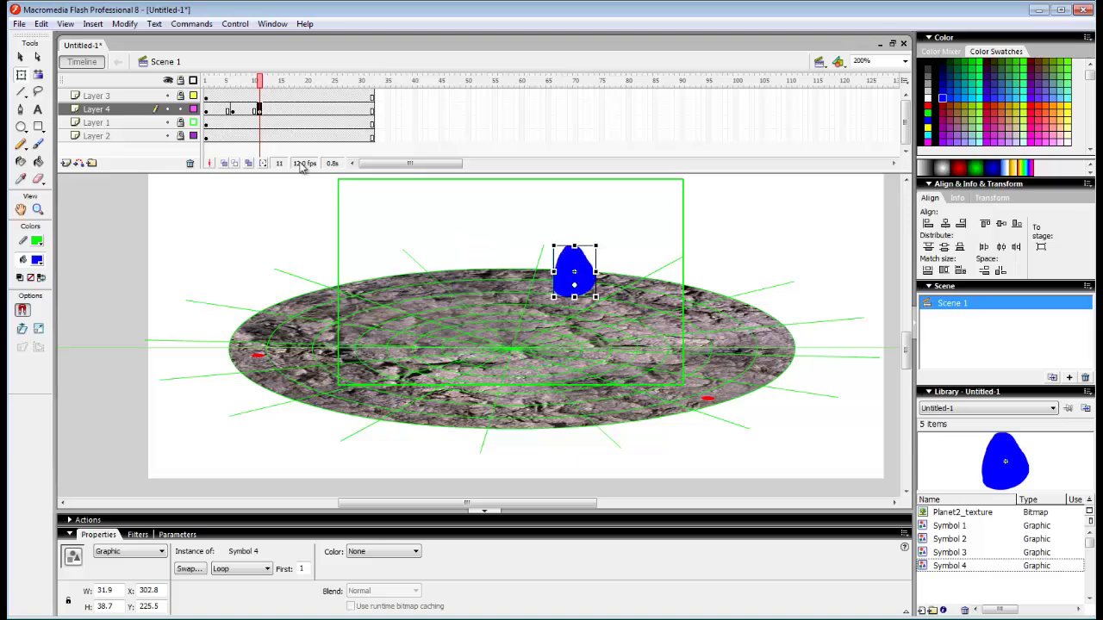
Add Layer 4 keyframes at frames 16 and 21, again aligning the blue shape with its red marker.
left_click(291, 110)
left_click(287, 110)
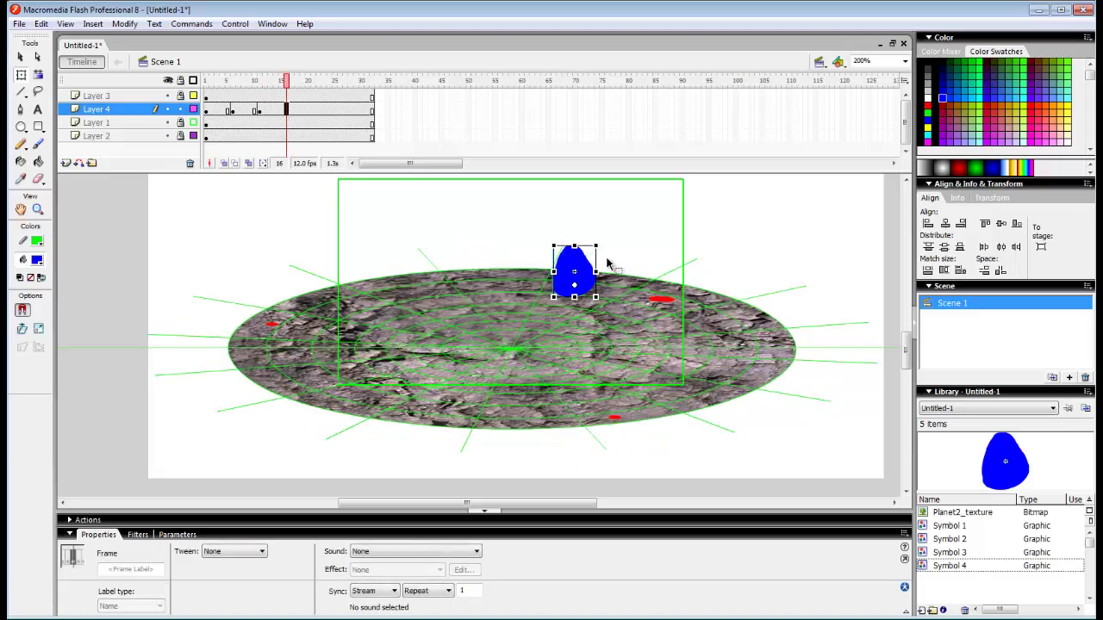
left_click_drag(577, 272, 663, 284)
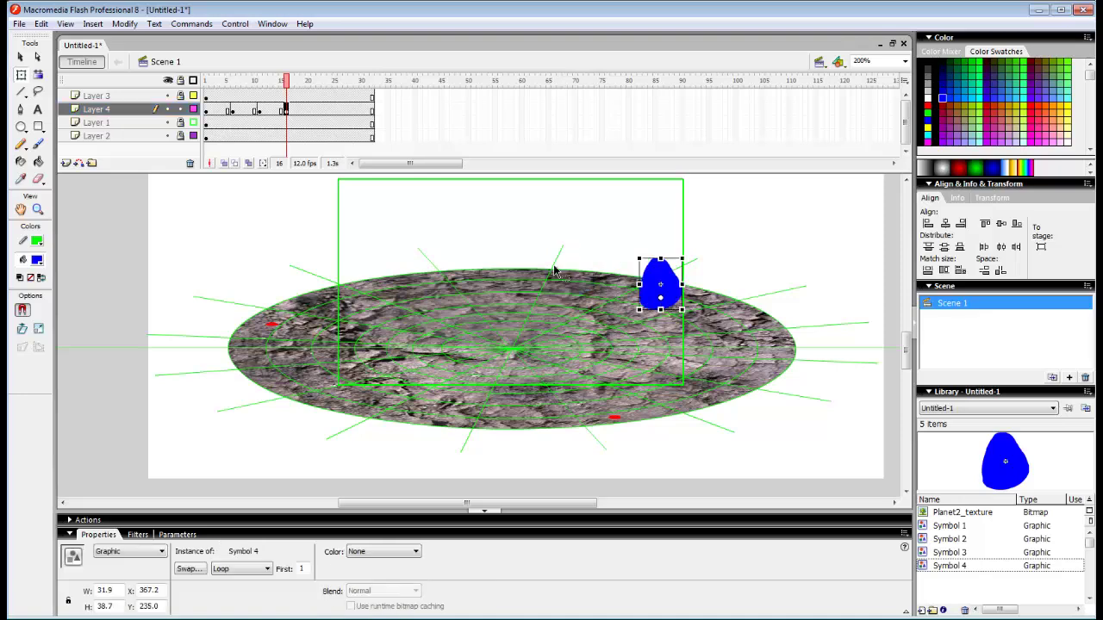
left_click(312, 110)
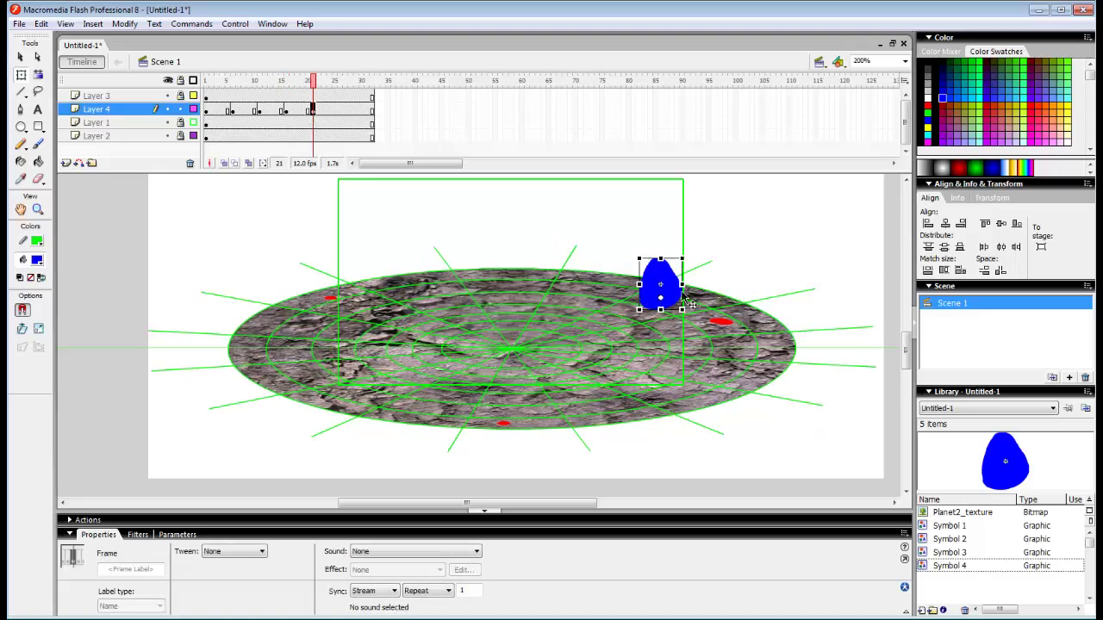
left_click_drag(732, 310, 734, 315)
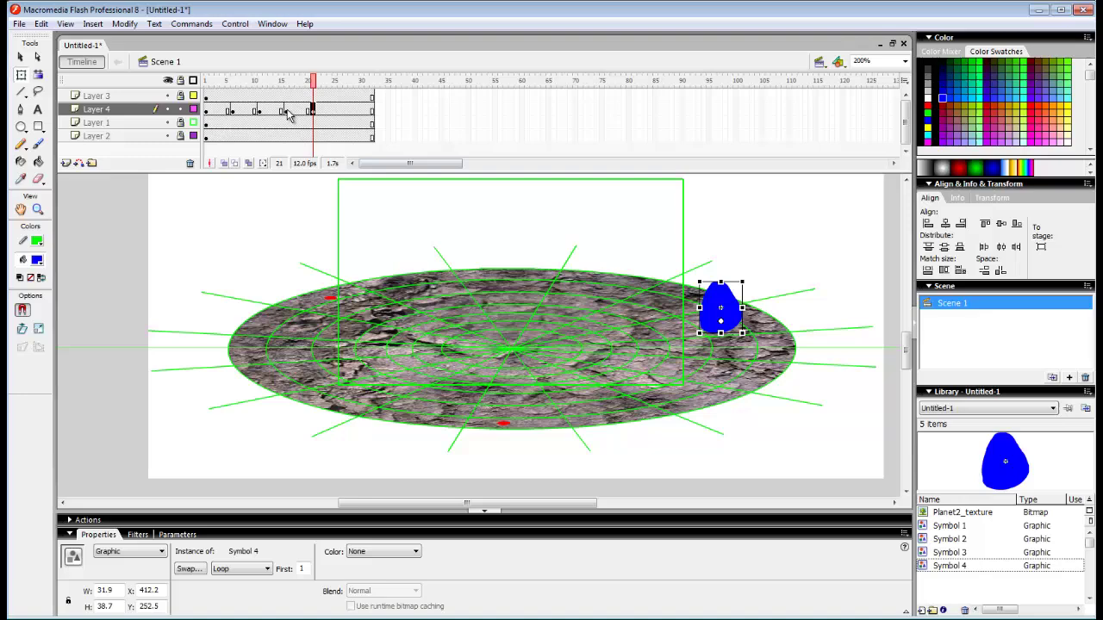
Create motion tweens between all Layer 4 keyframes from frame 1 to frame 21.
right_click(217, 111)
left_click(254, 122)
right_click(245, 111)
left_click(278, 123)
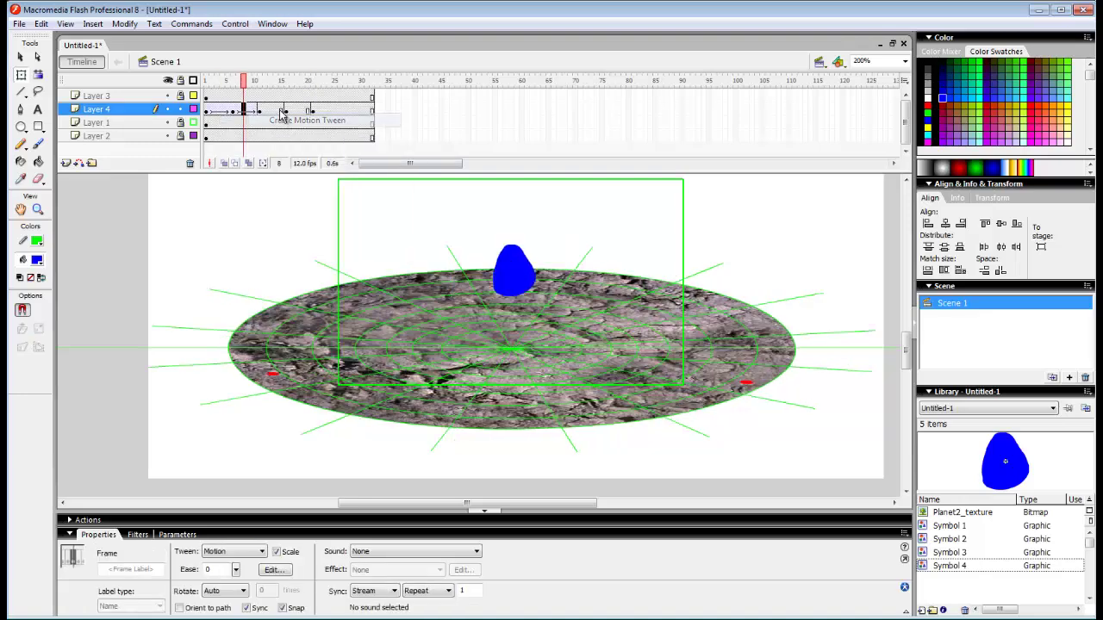
right_click(272, 114)
left_click(303, 123)
right_click(298, 111)
left_click(338, 110)
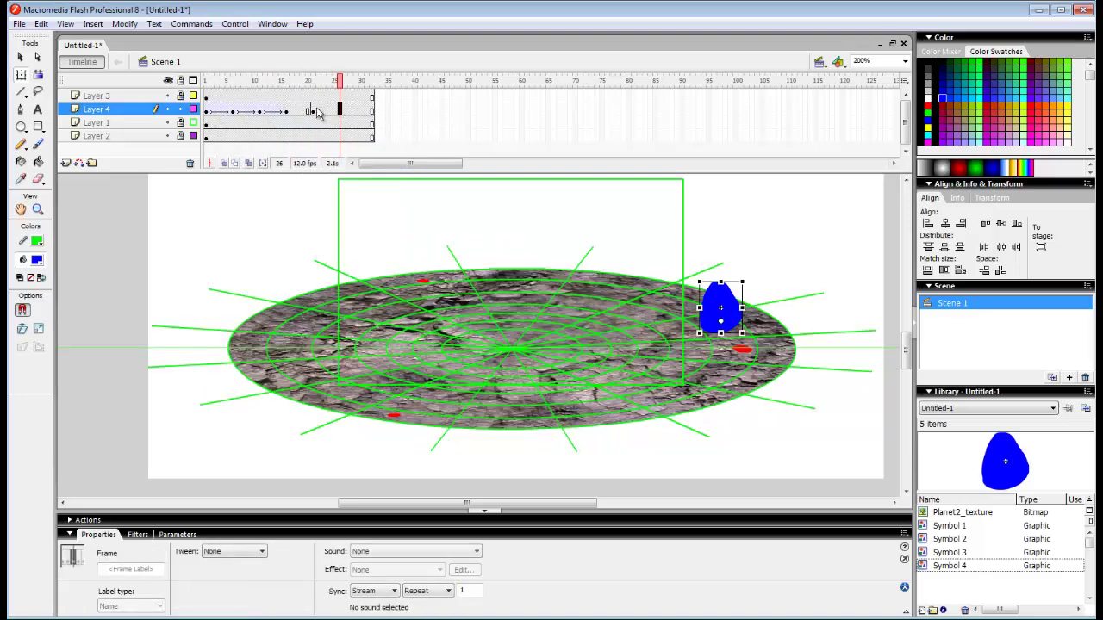
right_click(299, 110)
left_click(334, 120)
Play the animation from frame 1 and scrub through the timeline to check how the blue shape follows the rotating disc.
left_click_drag(298, 87, 205, 126)
key("Return")
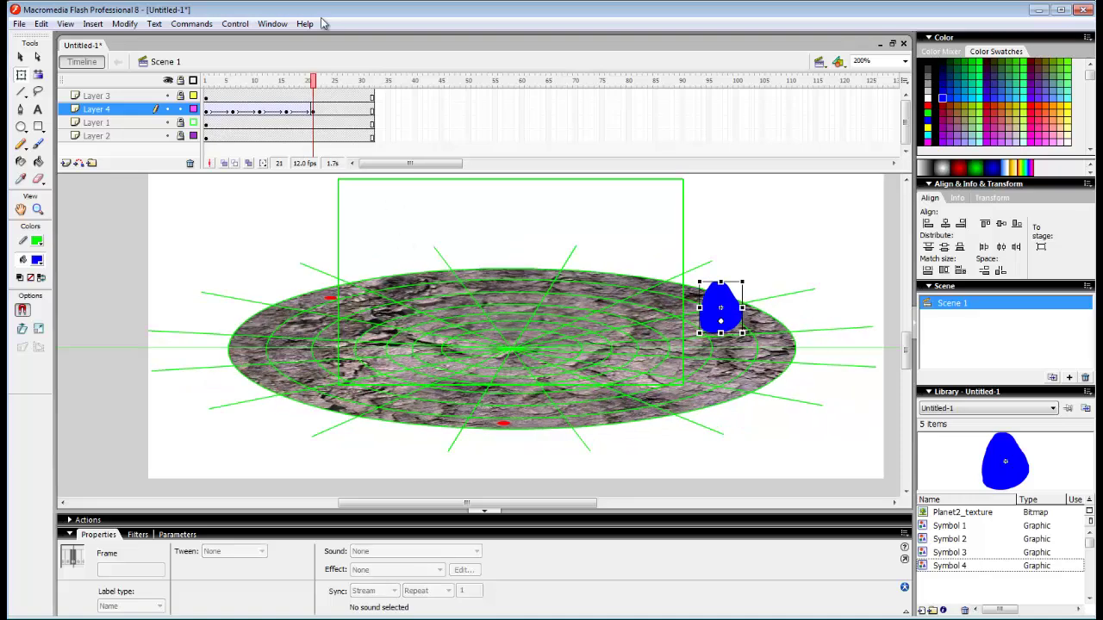
left_click(292, 121)
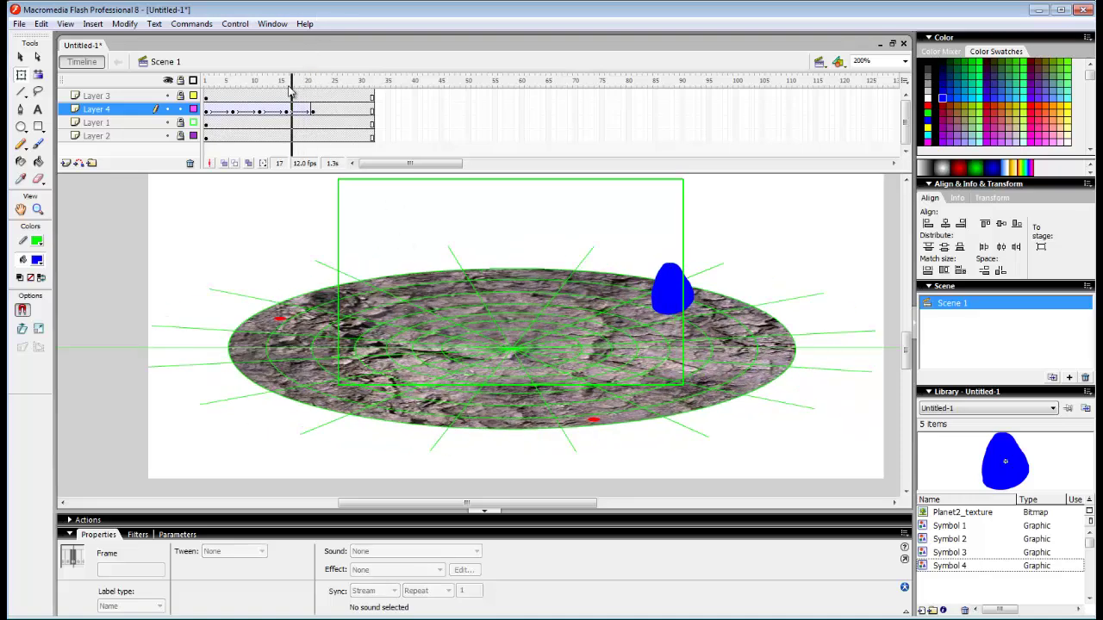
left_click_drag(295, 79, 278, 141)
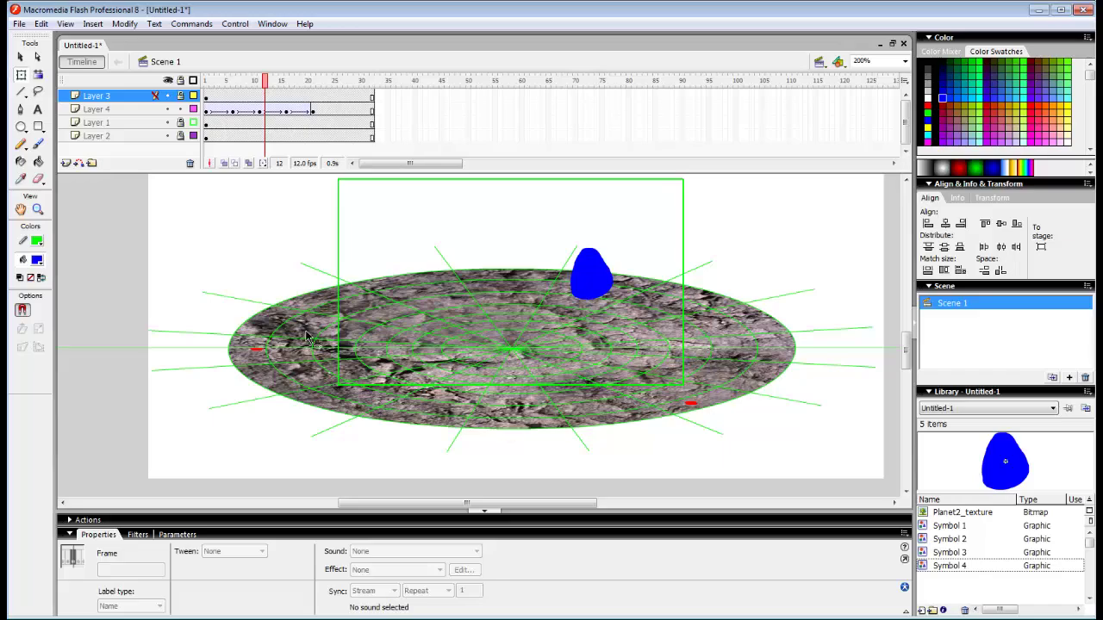
left_click_drag(260, 93, 376, 153)
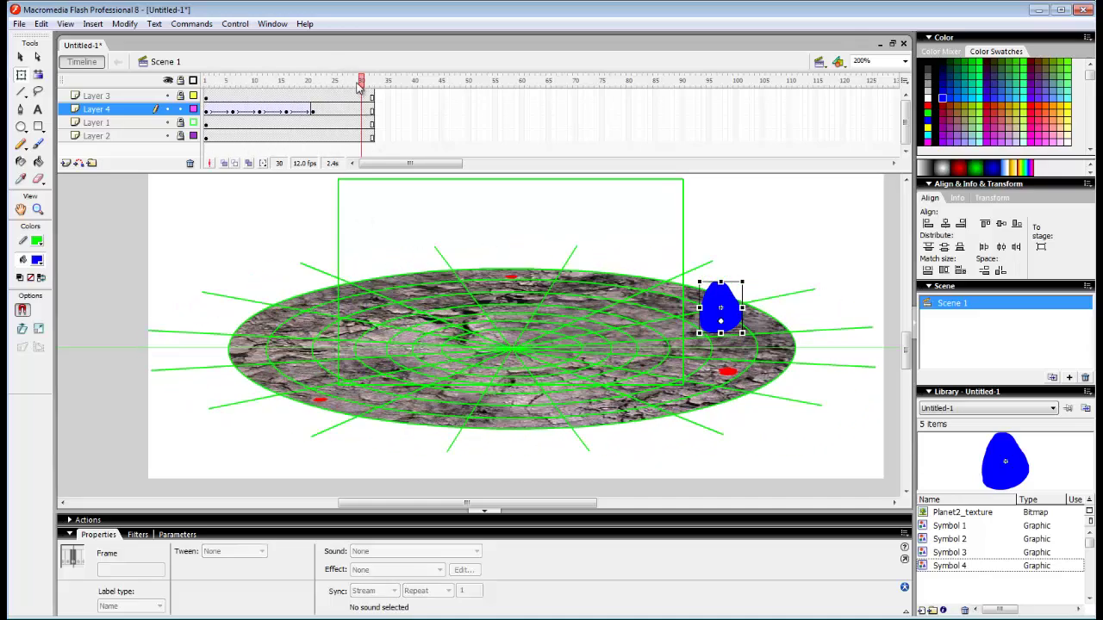
left_click_drag(360, 89, 223, 143)
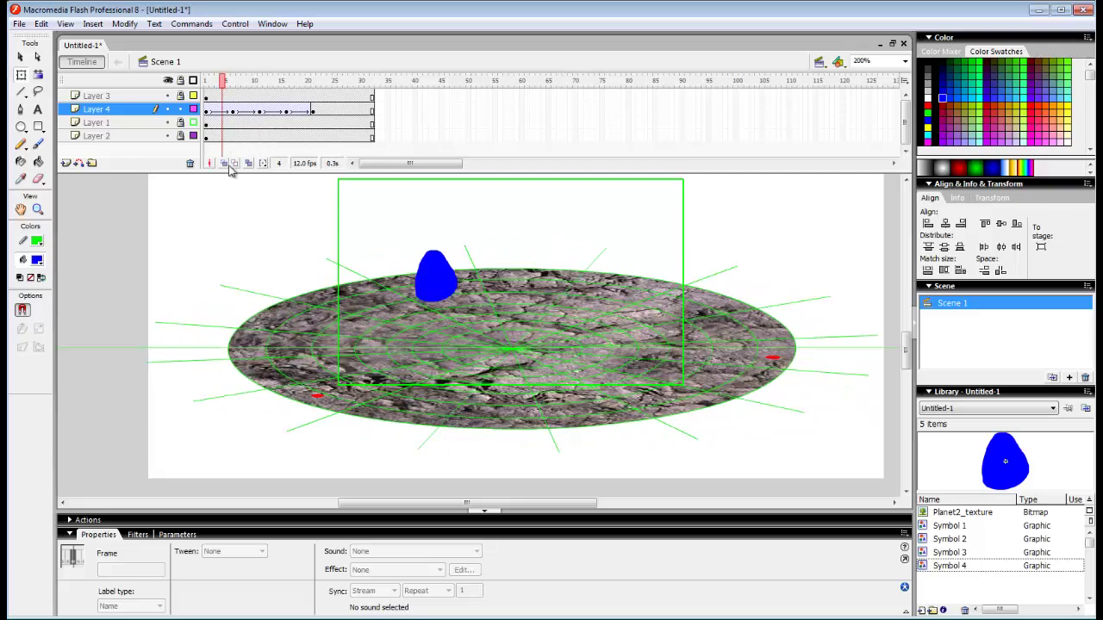
left_click_drag(906, 348, 903, 344)
left_click_drag(223, 83, 242, 91)
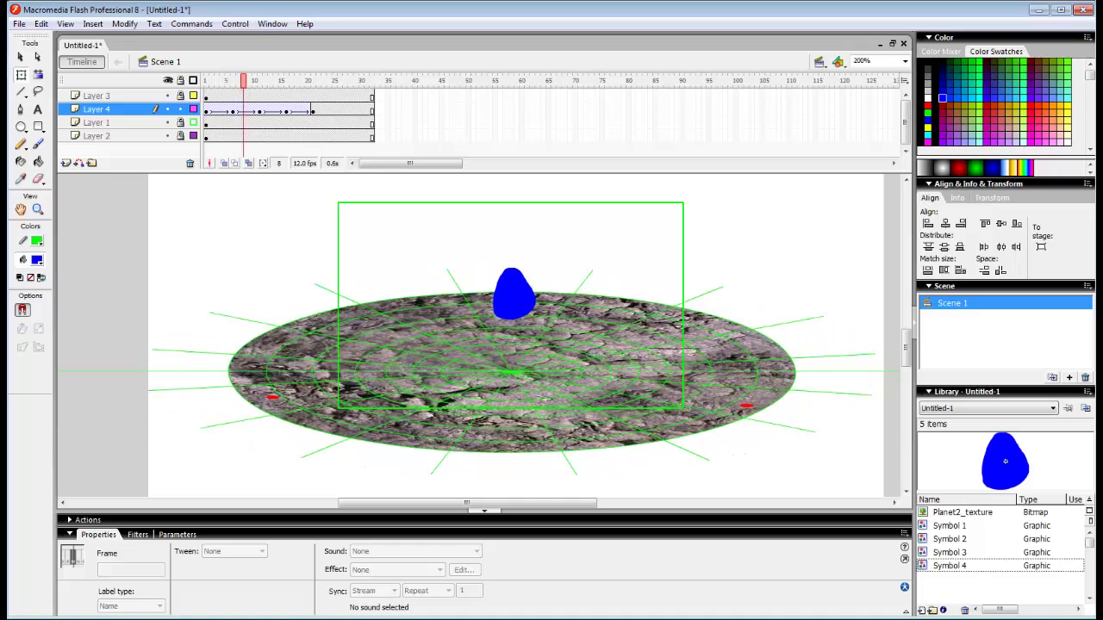